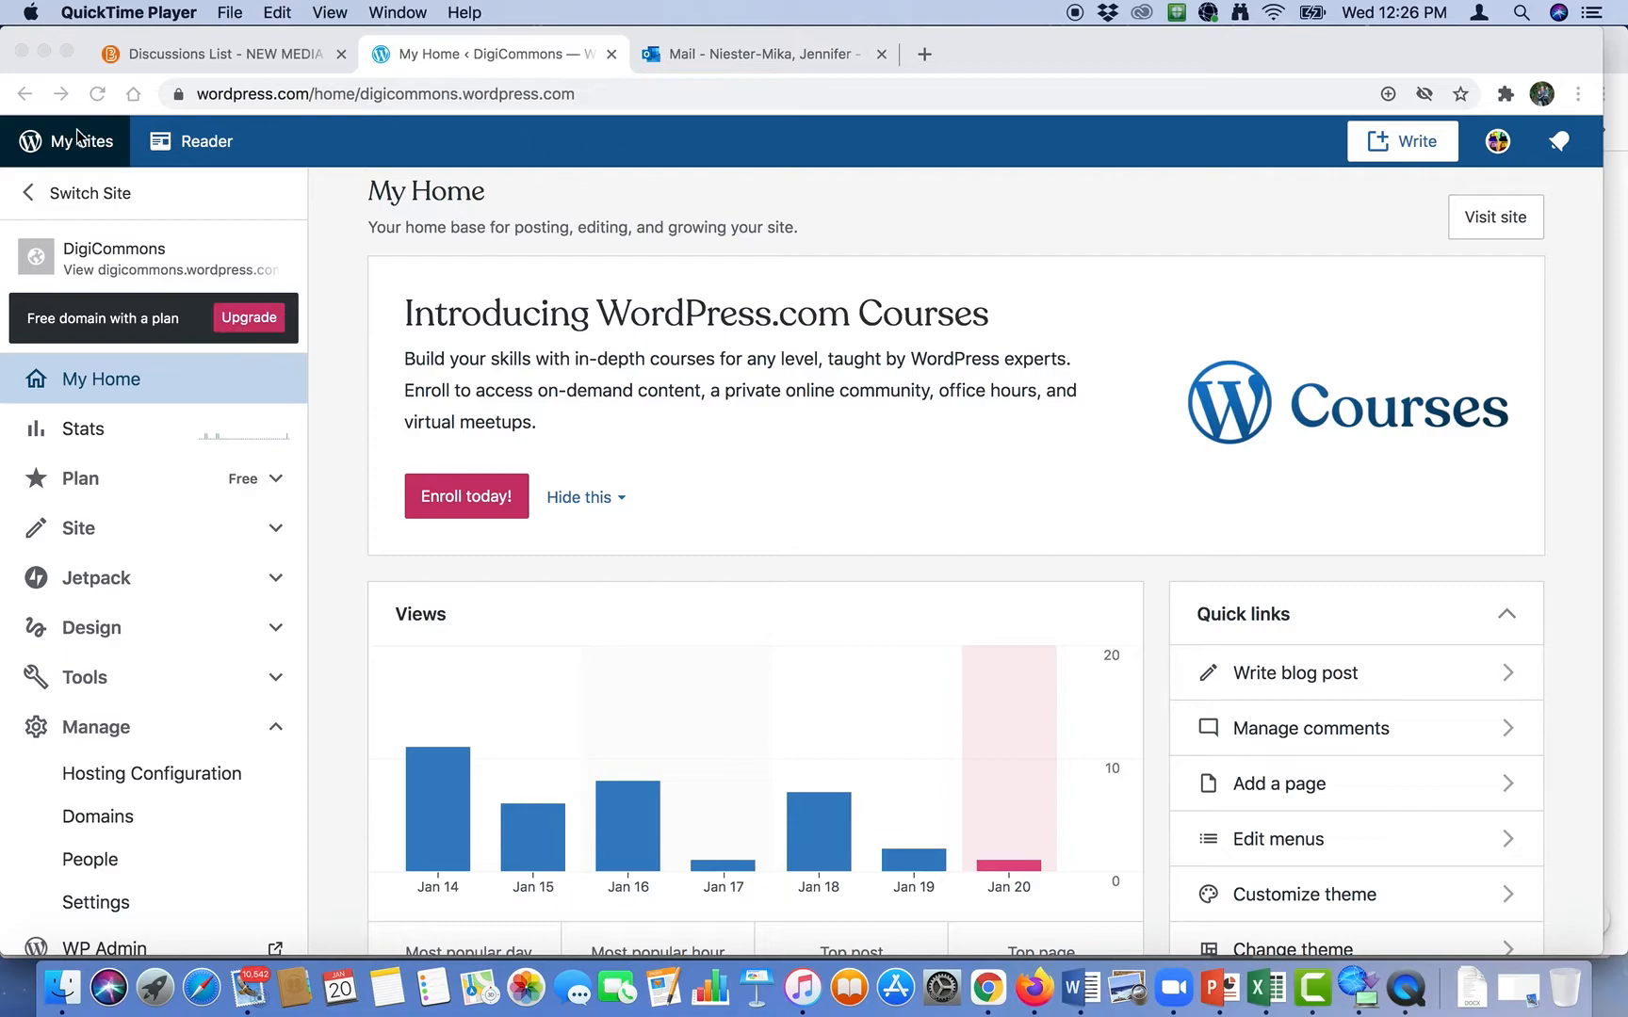
Step: Switch away from the DigiCommons site and start creating a new WordPress.com site
click(79, 148)
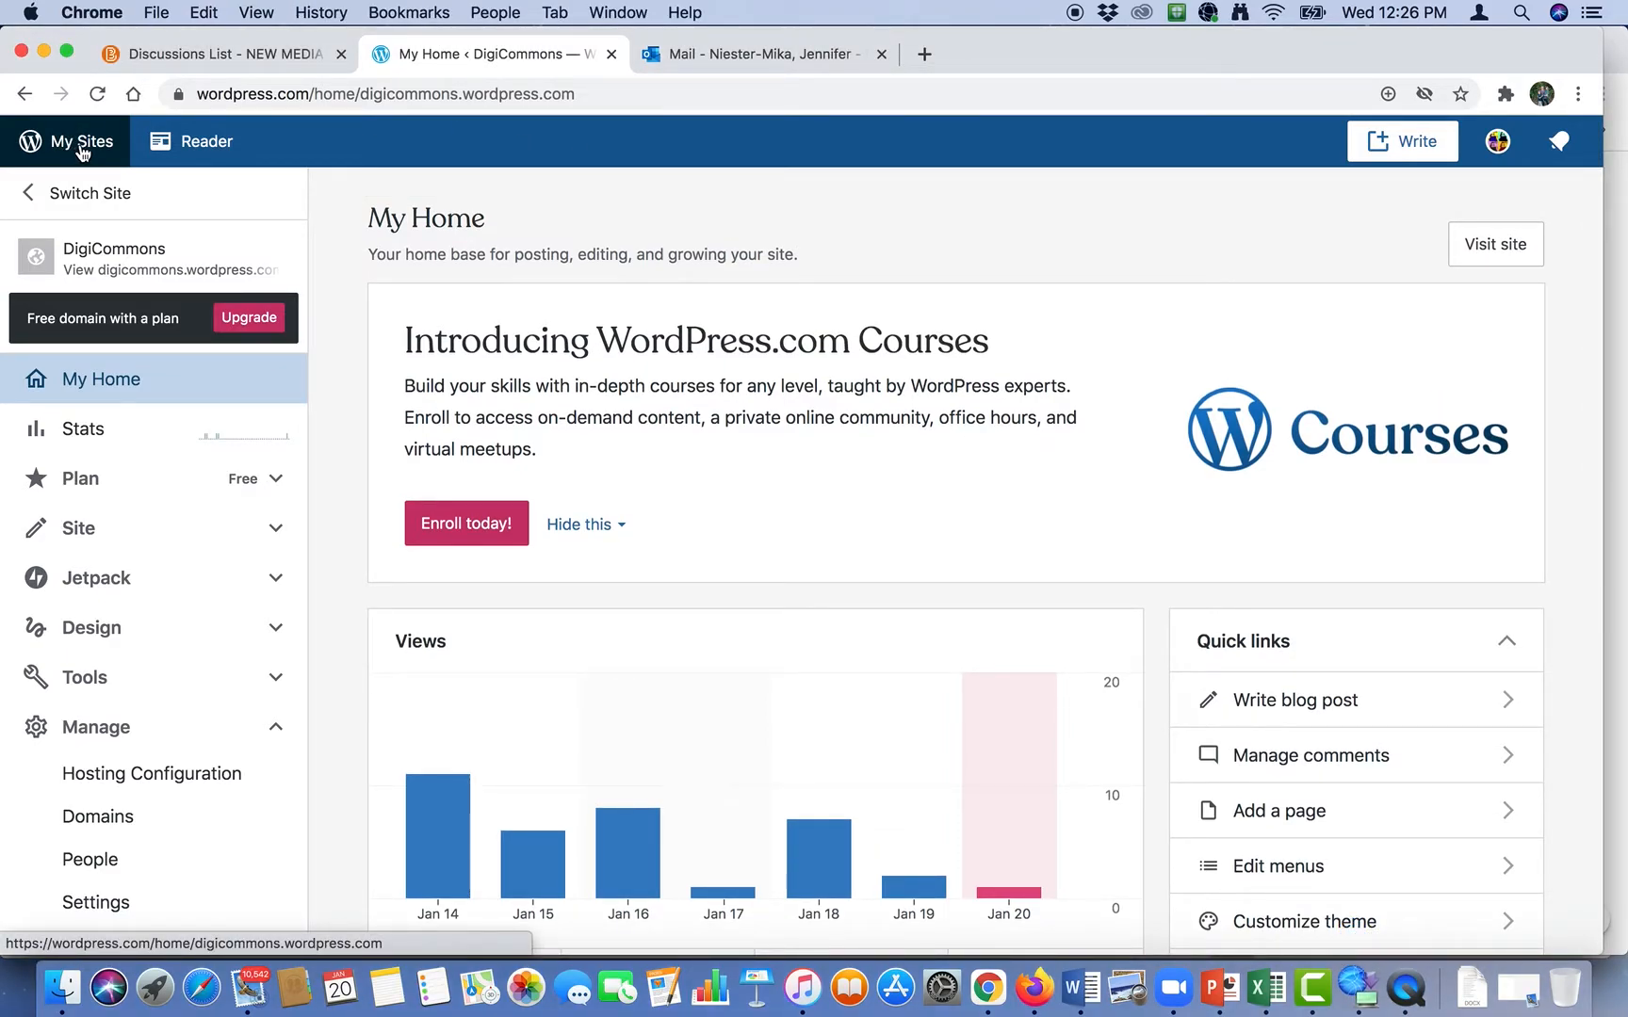
click(31, 196)
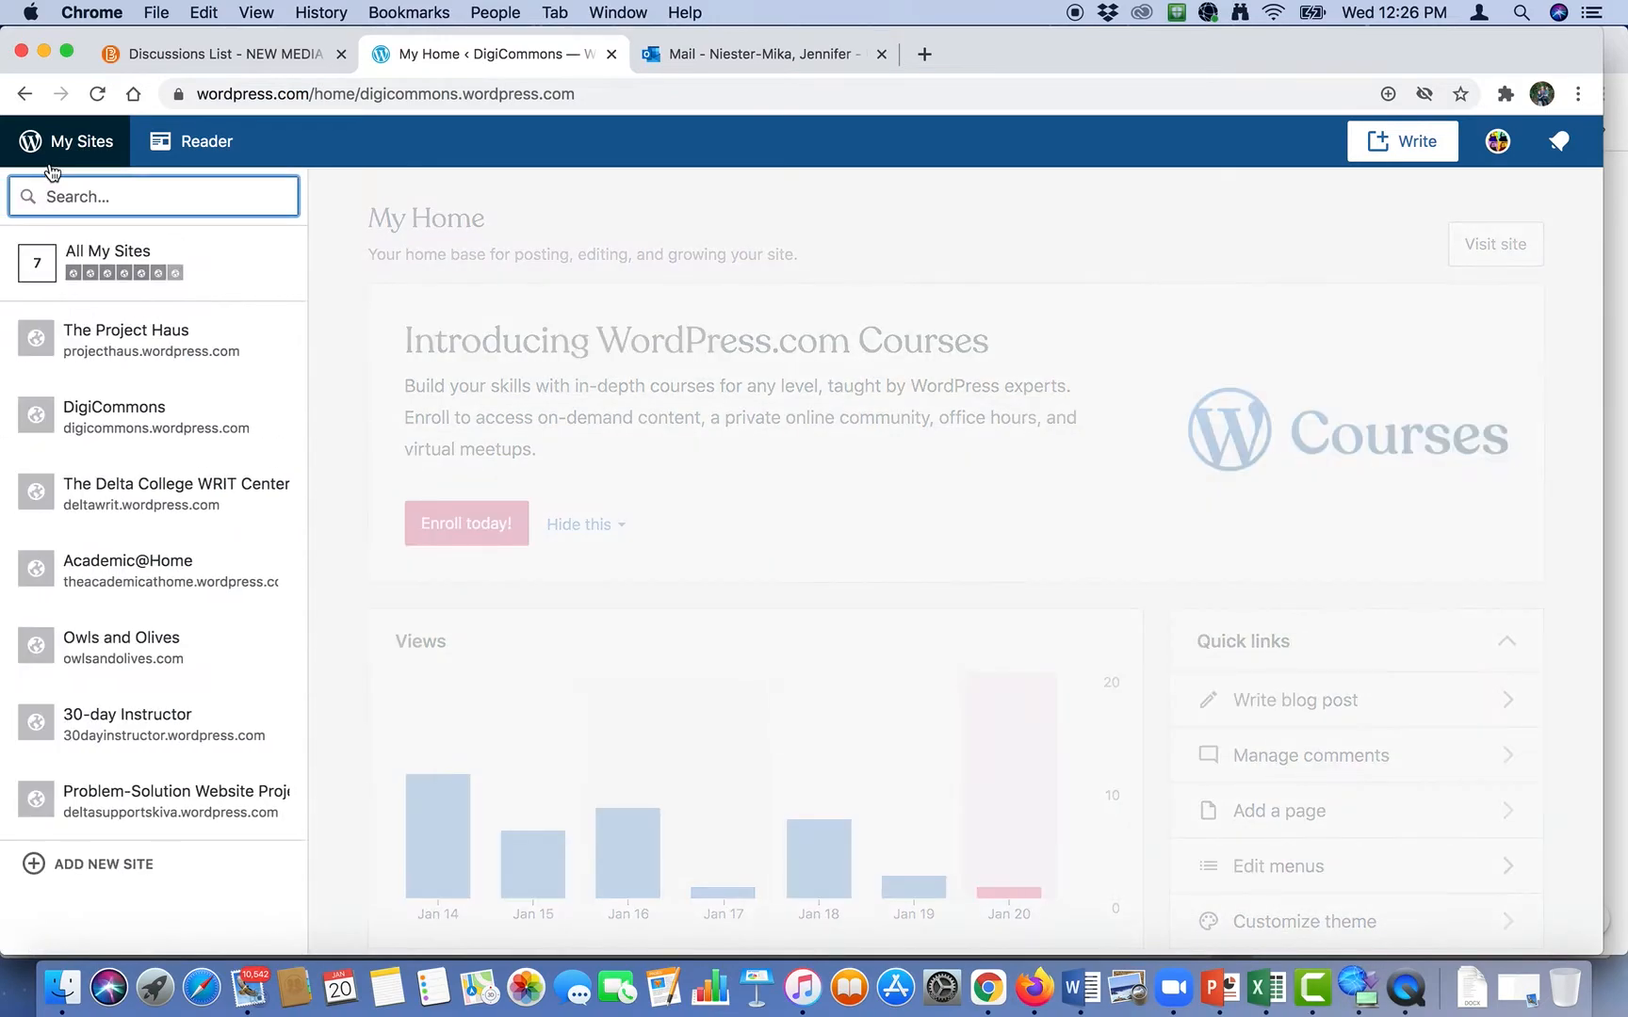
click(60, 864)
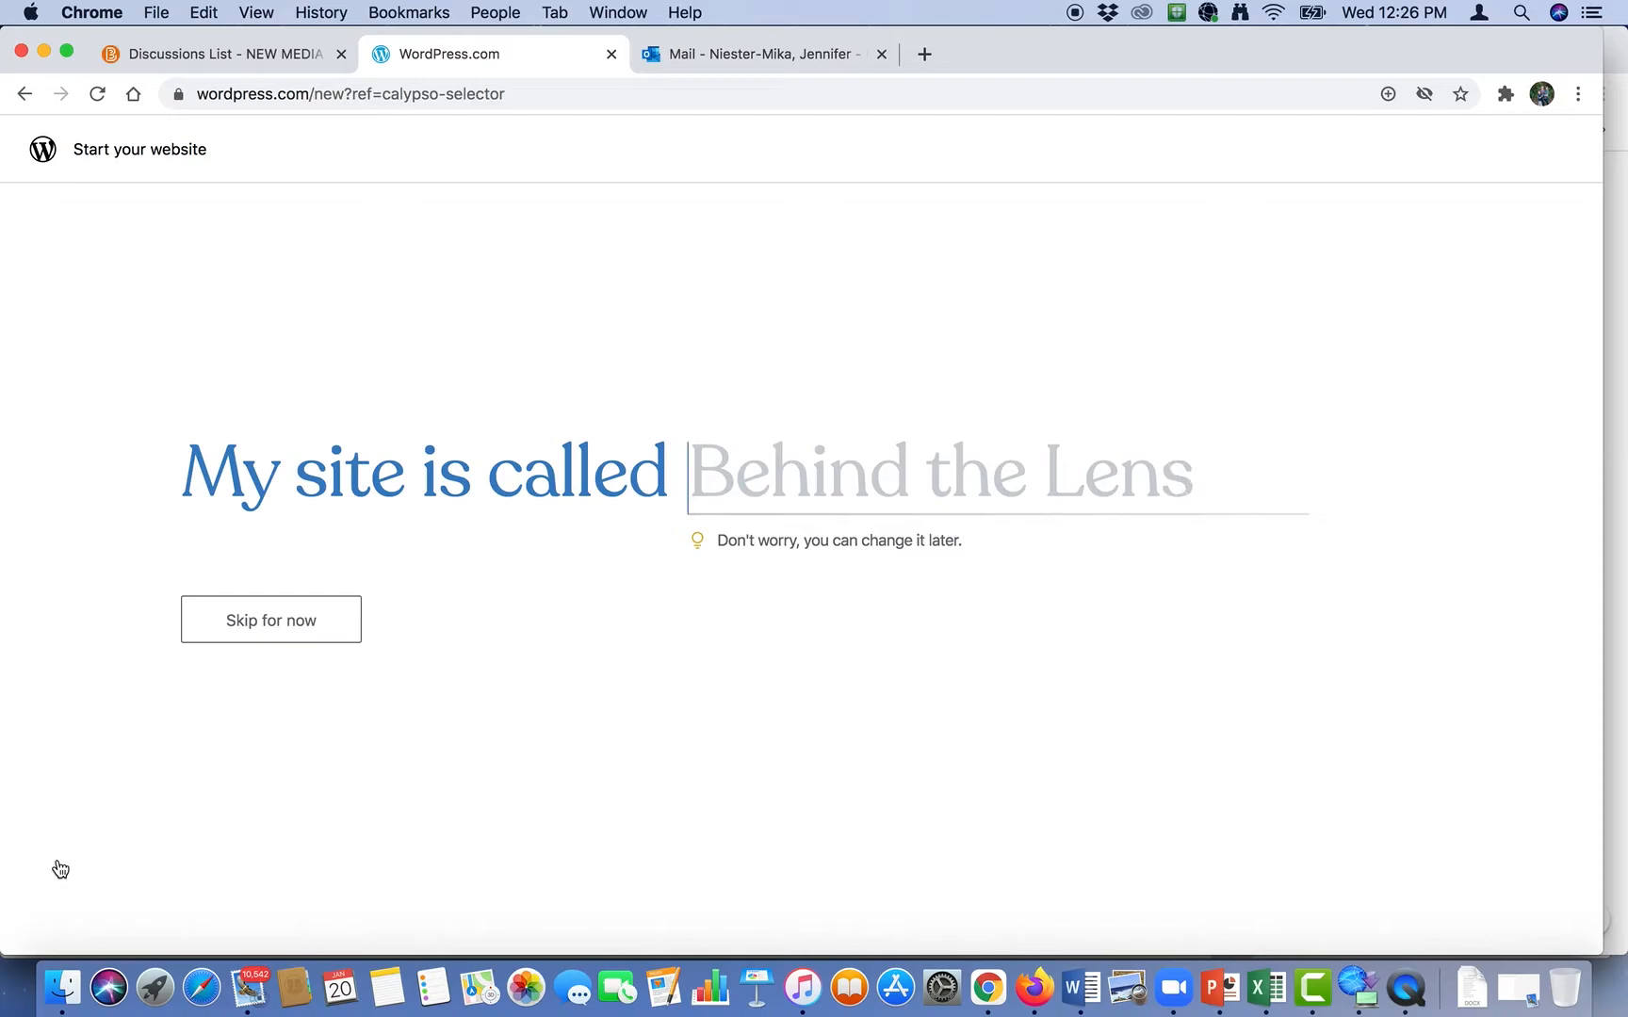
Step: Name the new site "Pandemic Professor" and choose the free domain pandemicprofessor.wordpress.com
text(p)
key(BackSpace)
text(Pandemic (r)
key(BackSpace)
key(BackSpace)
text(Professor)
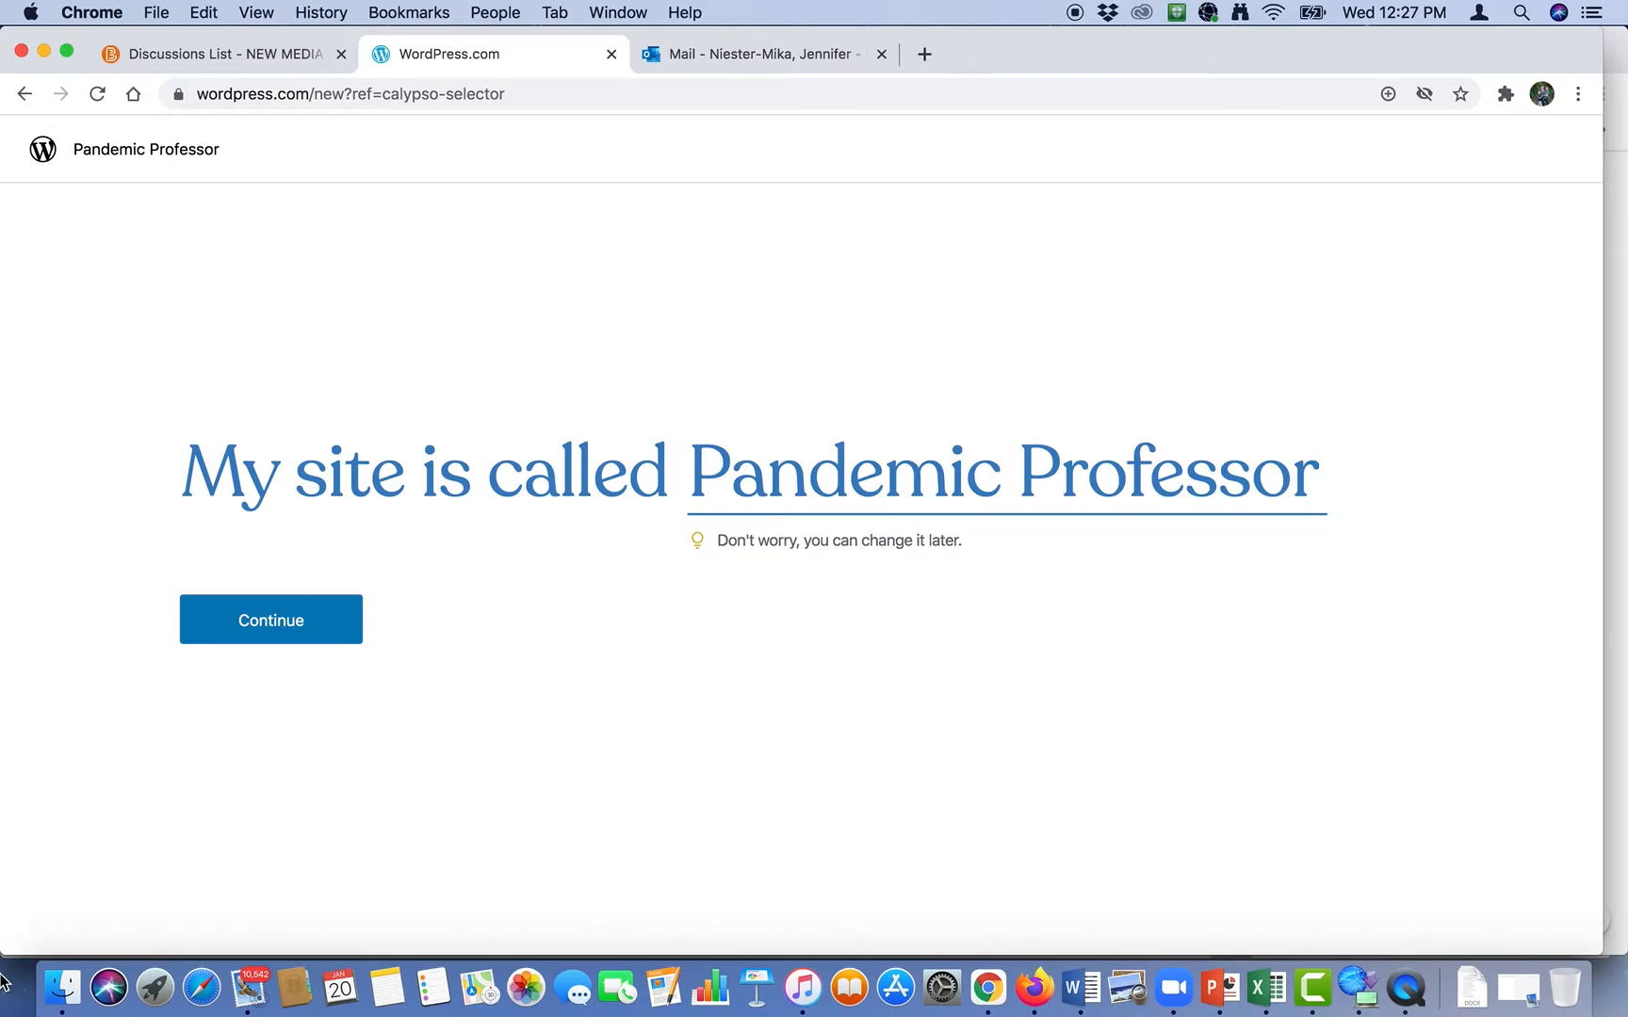
click(338, 623)
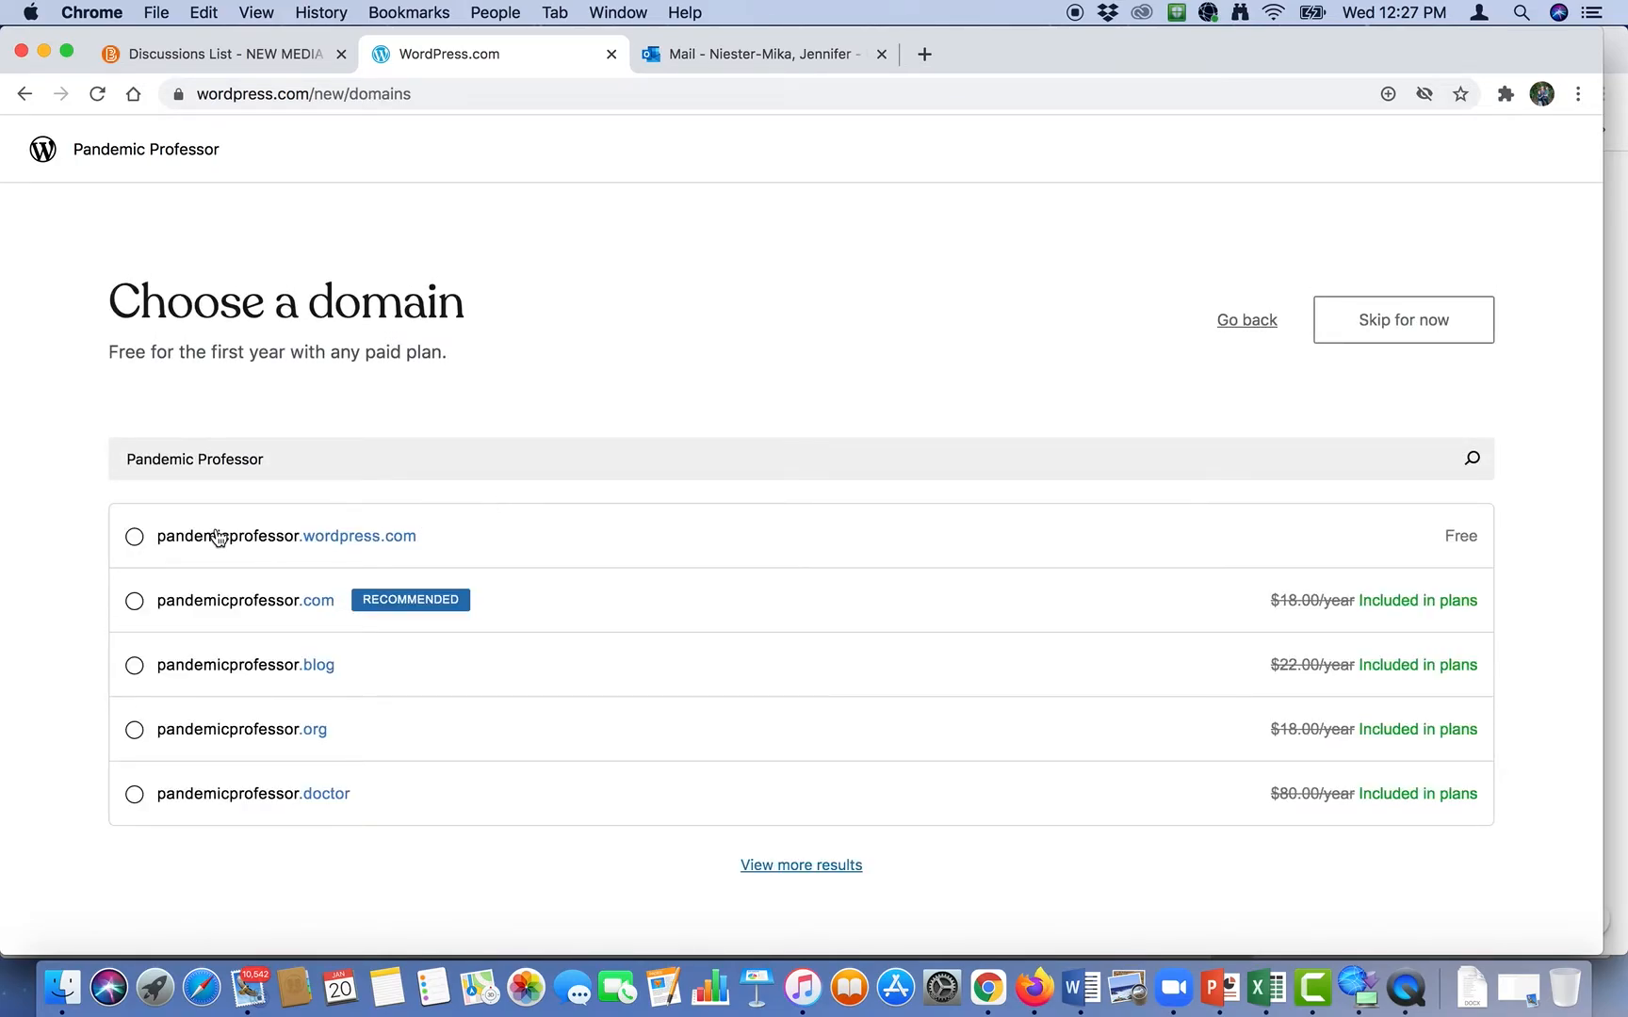
click(135, 536)
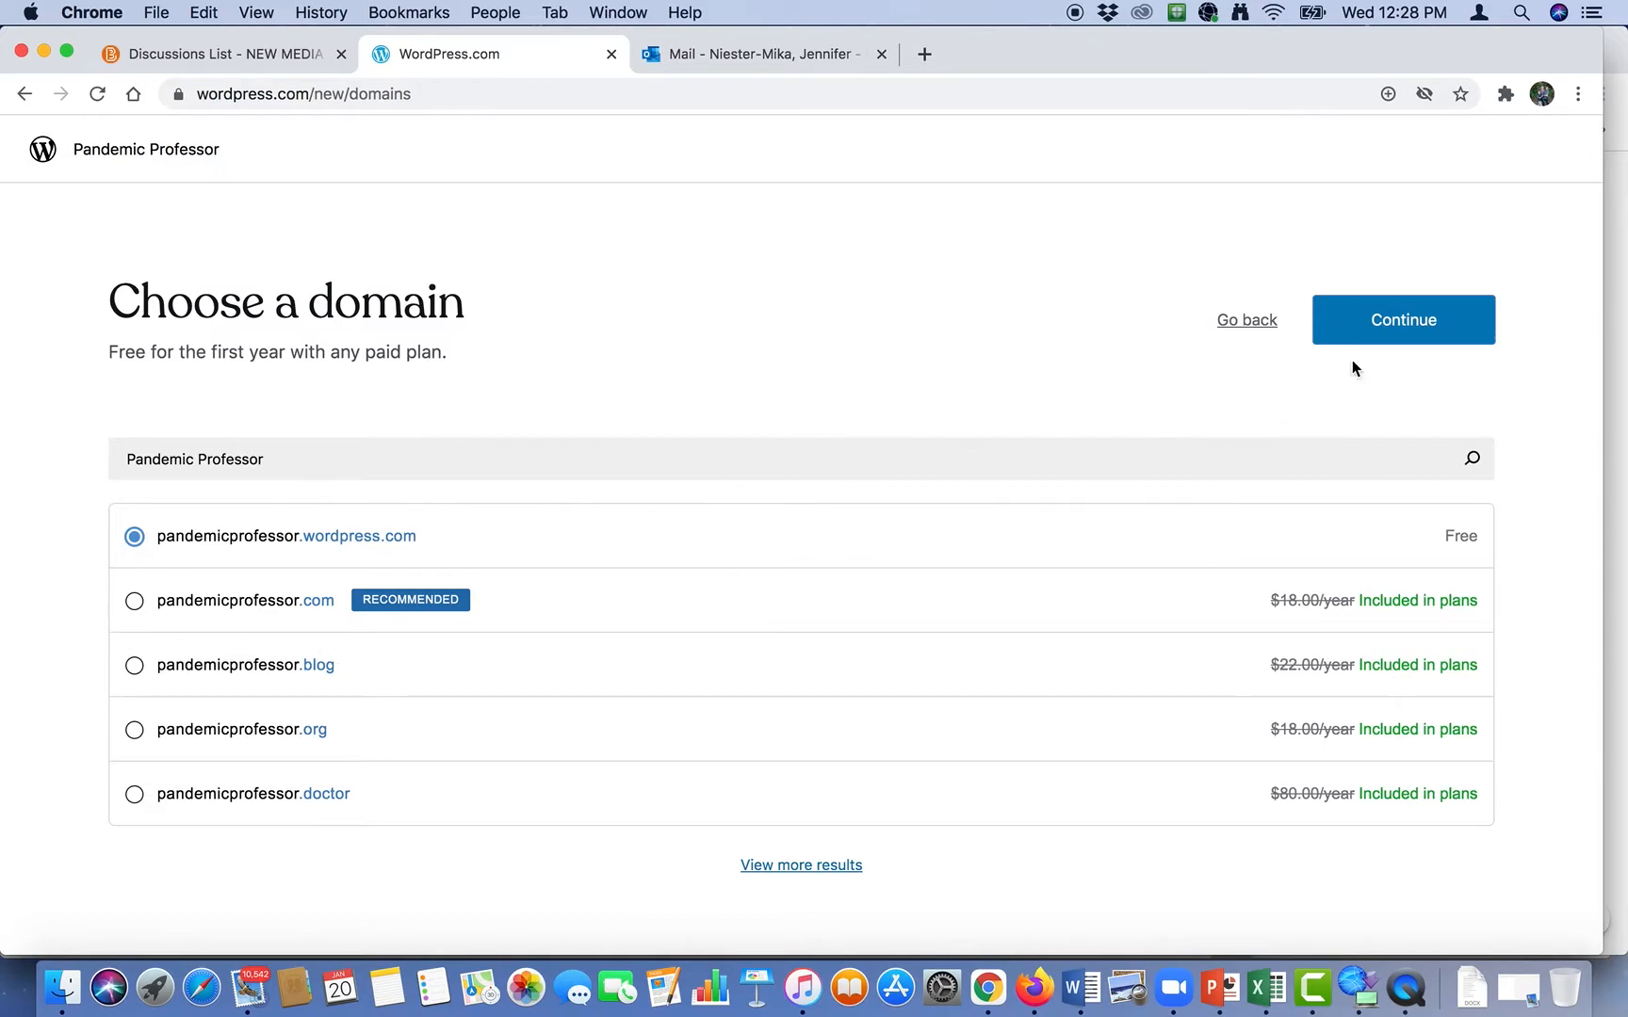
click(1403, 320)
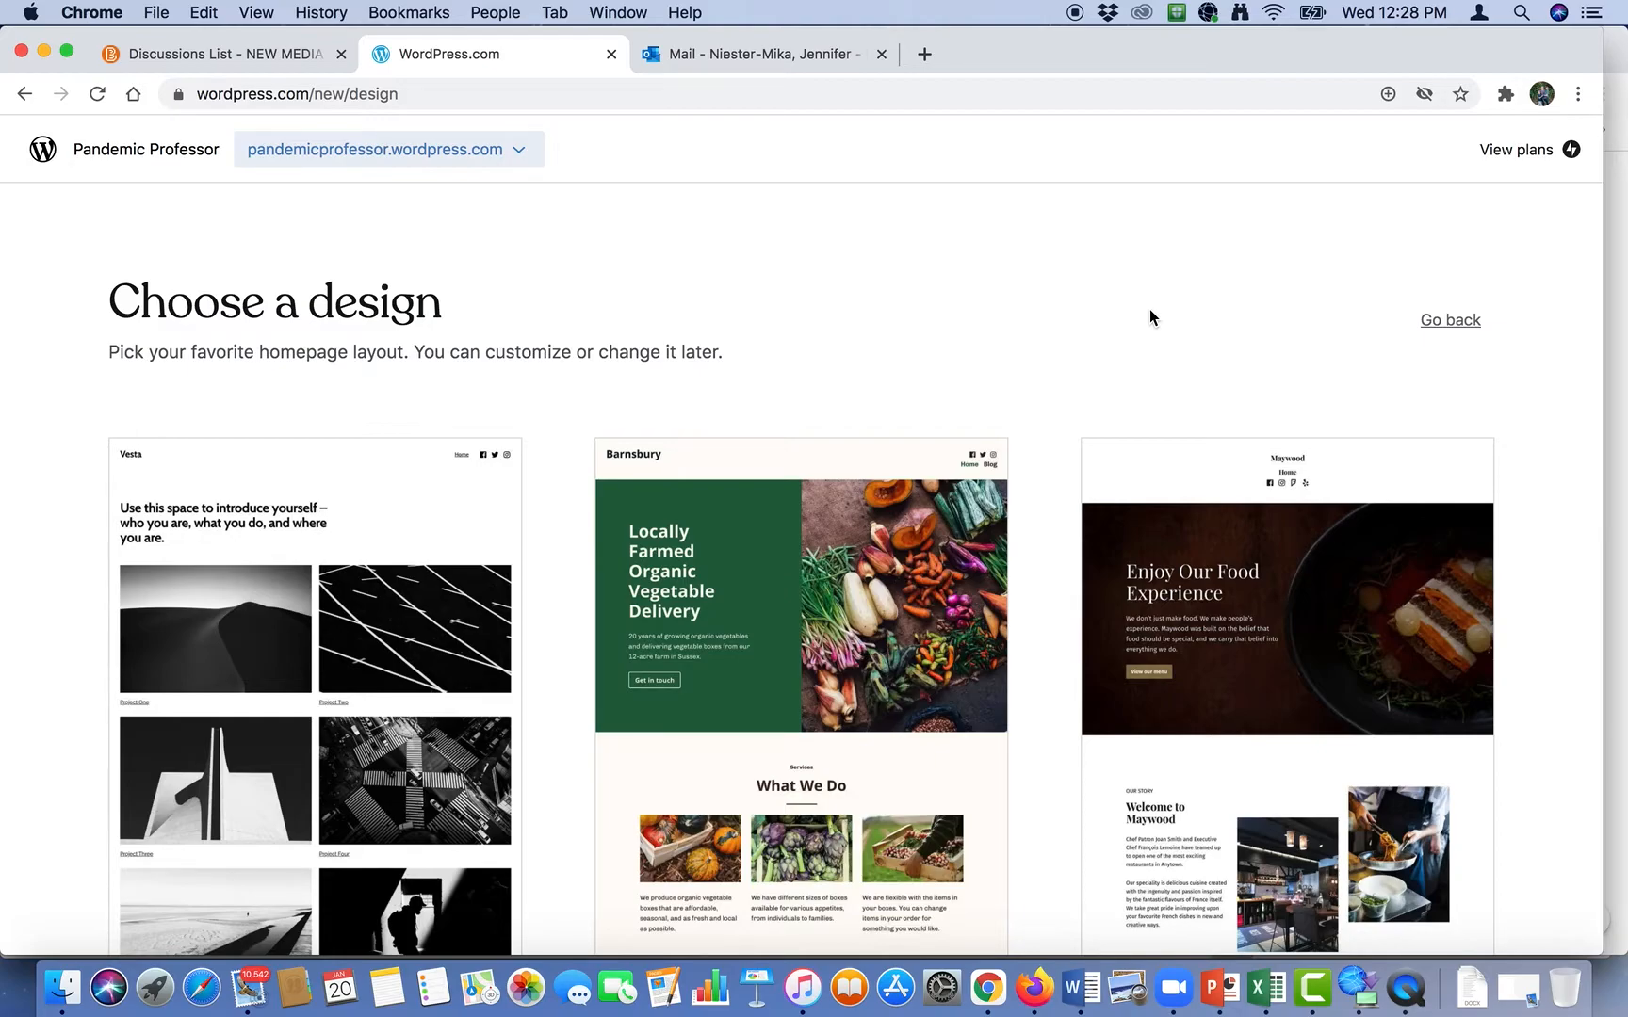
Step: Browse the homepage designs and choose the Edison layout for the site
scroll(1149, 316, down, 5)
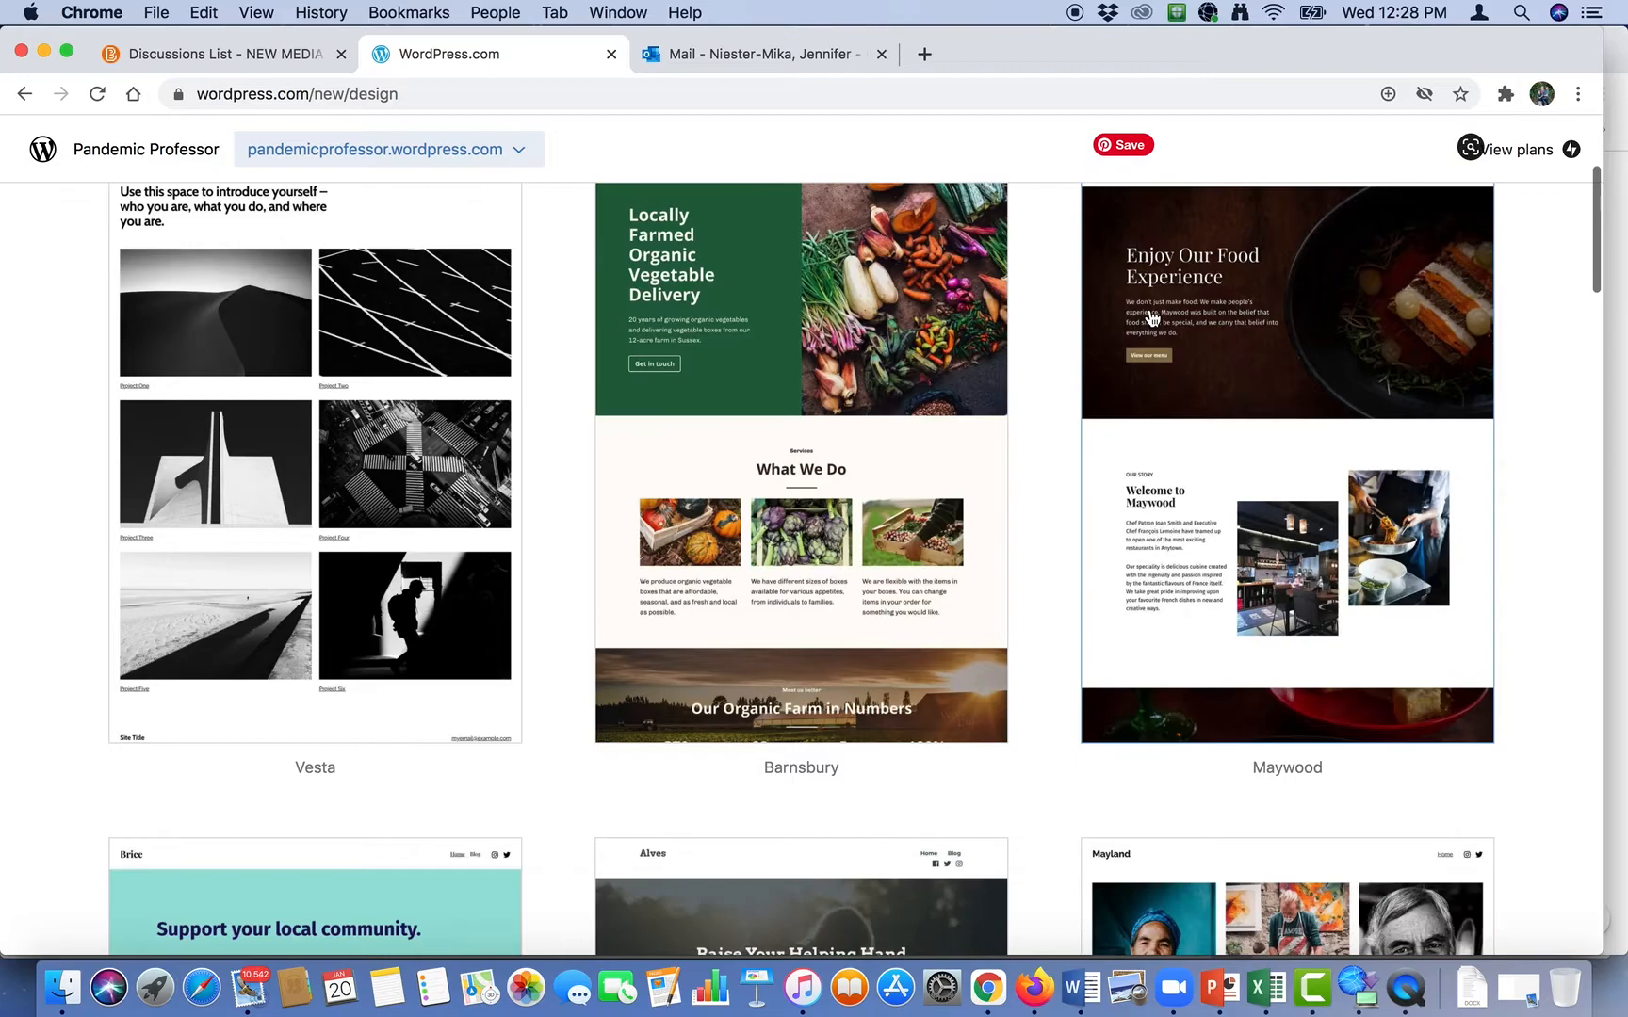
scroll(1149, 316, down, 5)
scroll(1149, 316, up, 5)
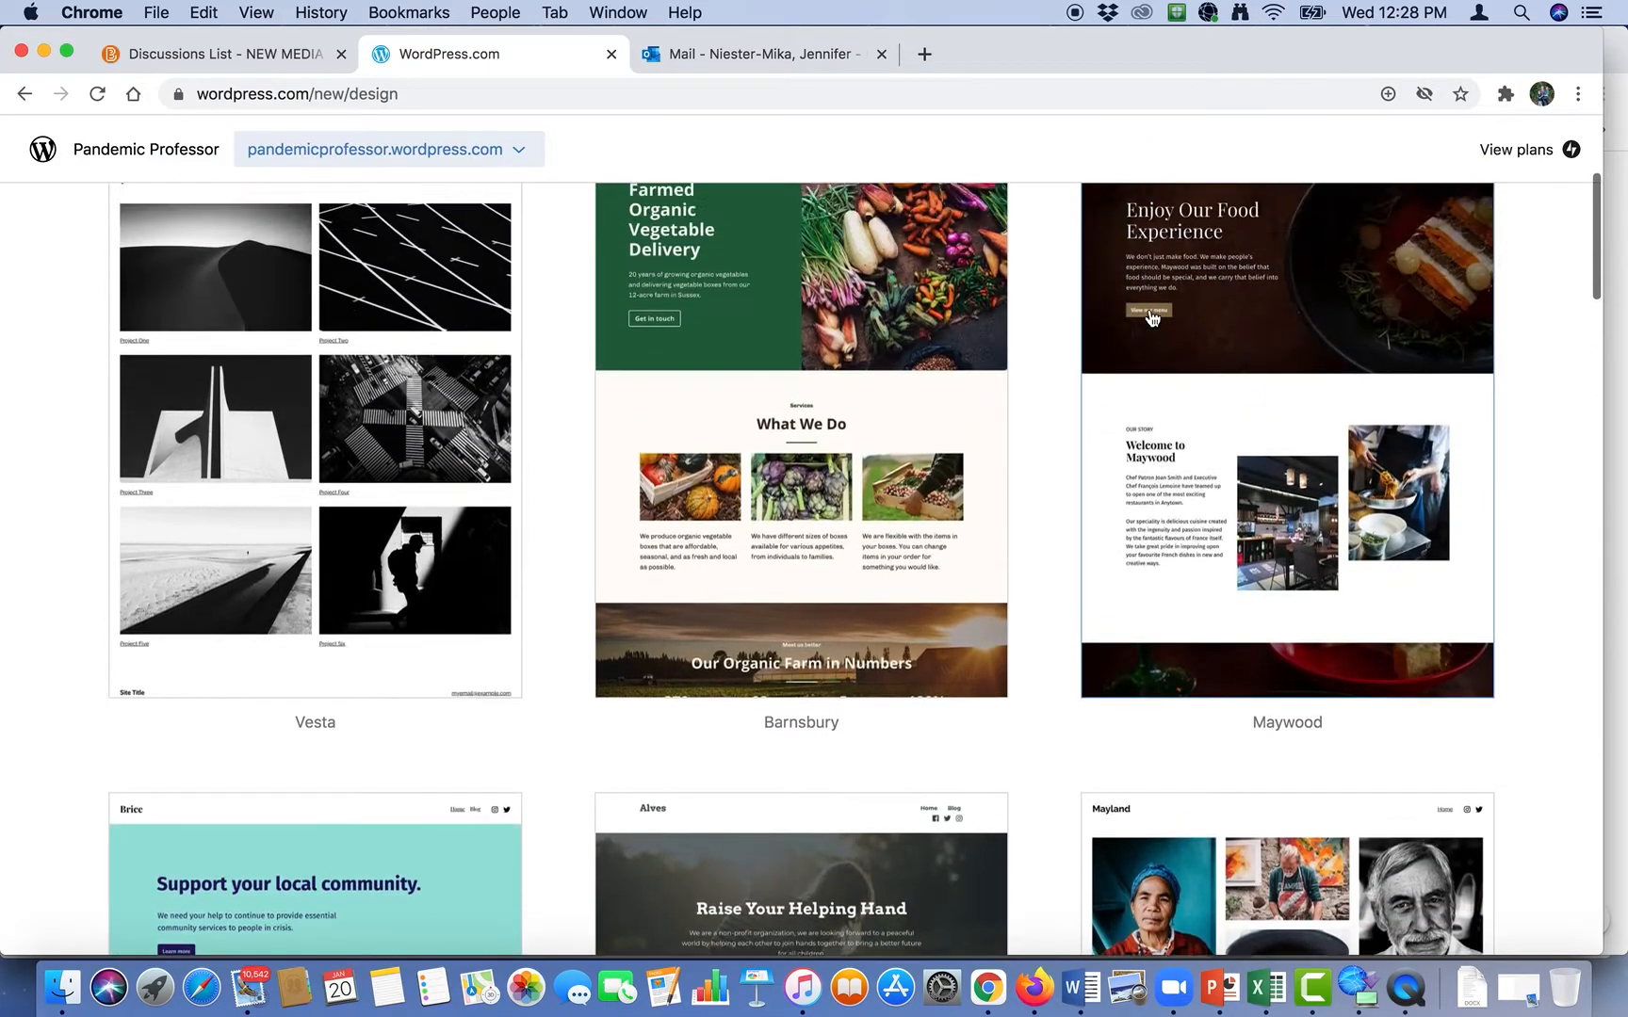
scroll(1150, 316, up, 5)
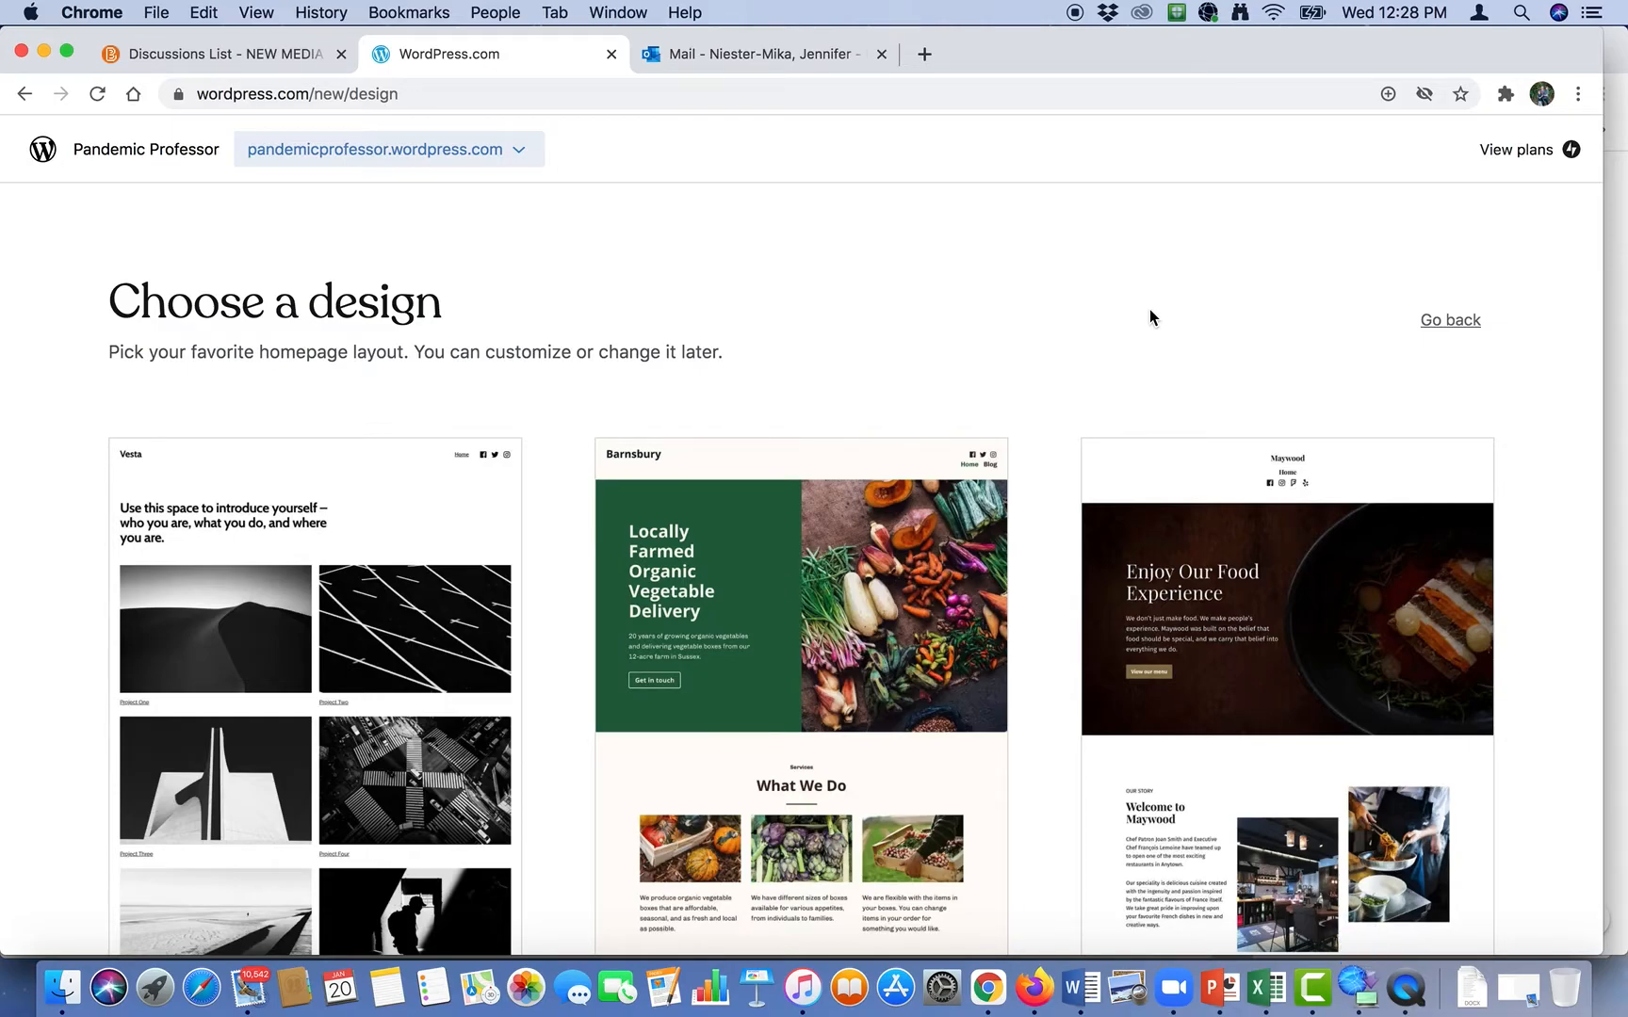
scroll(1097, 329, down, 10)
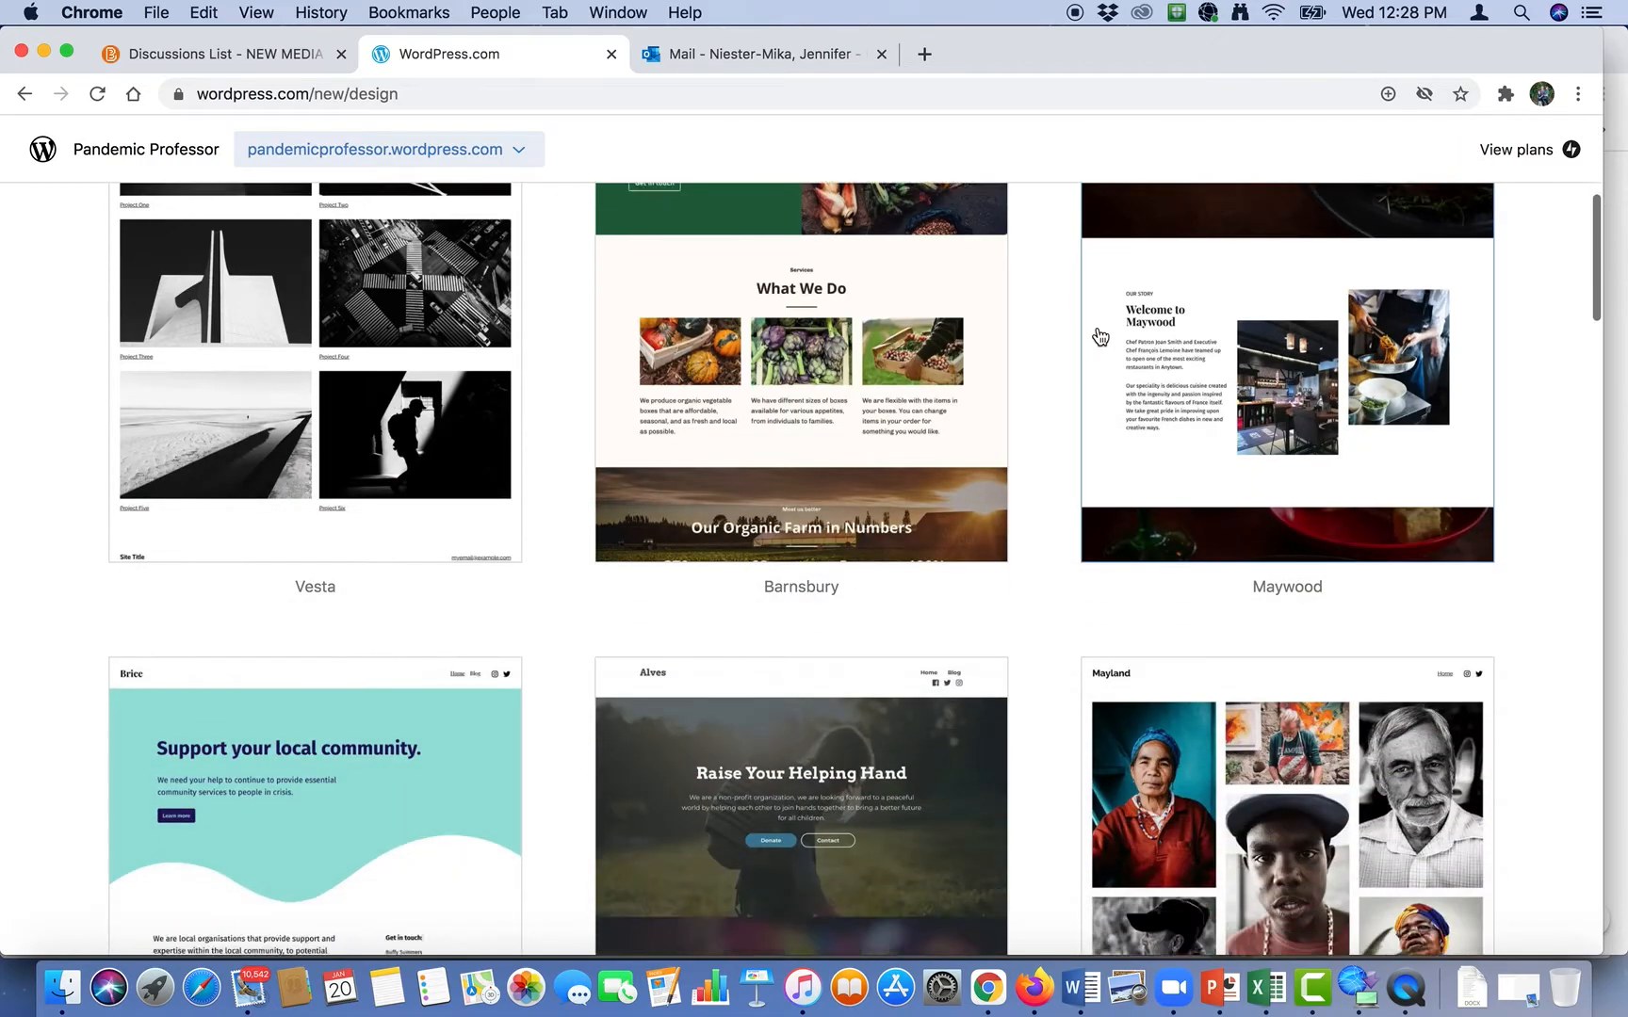
scroll(1099, 336, down, 5)
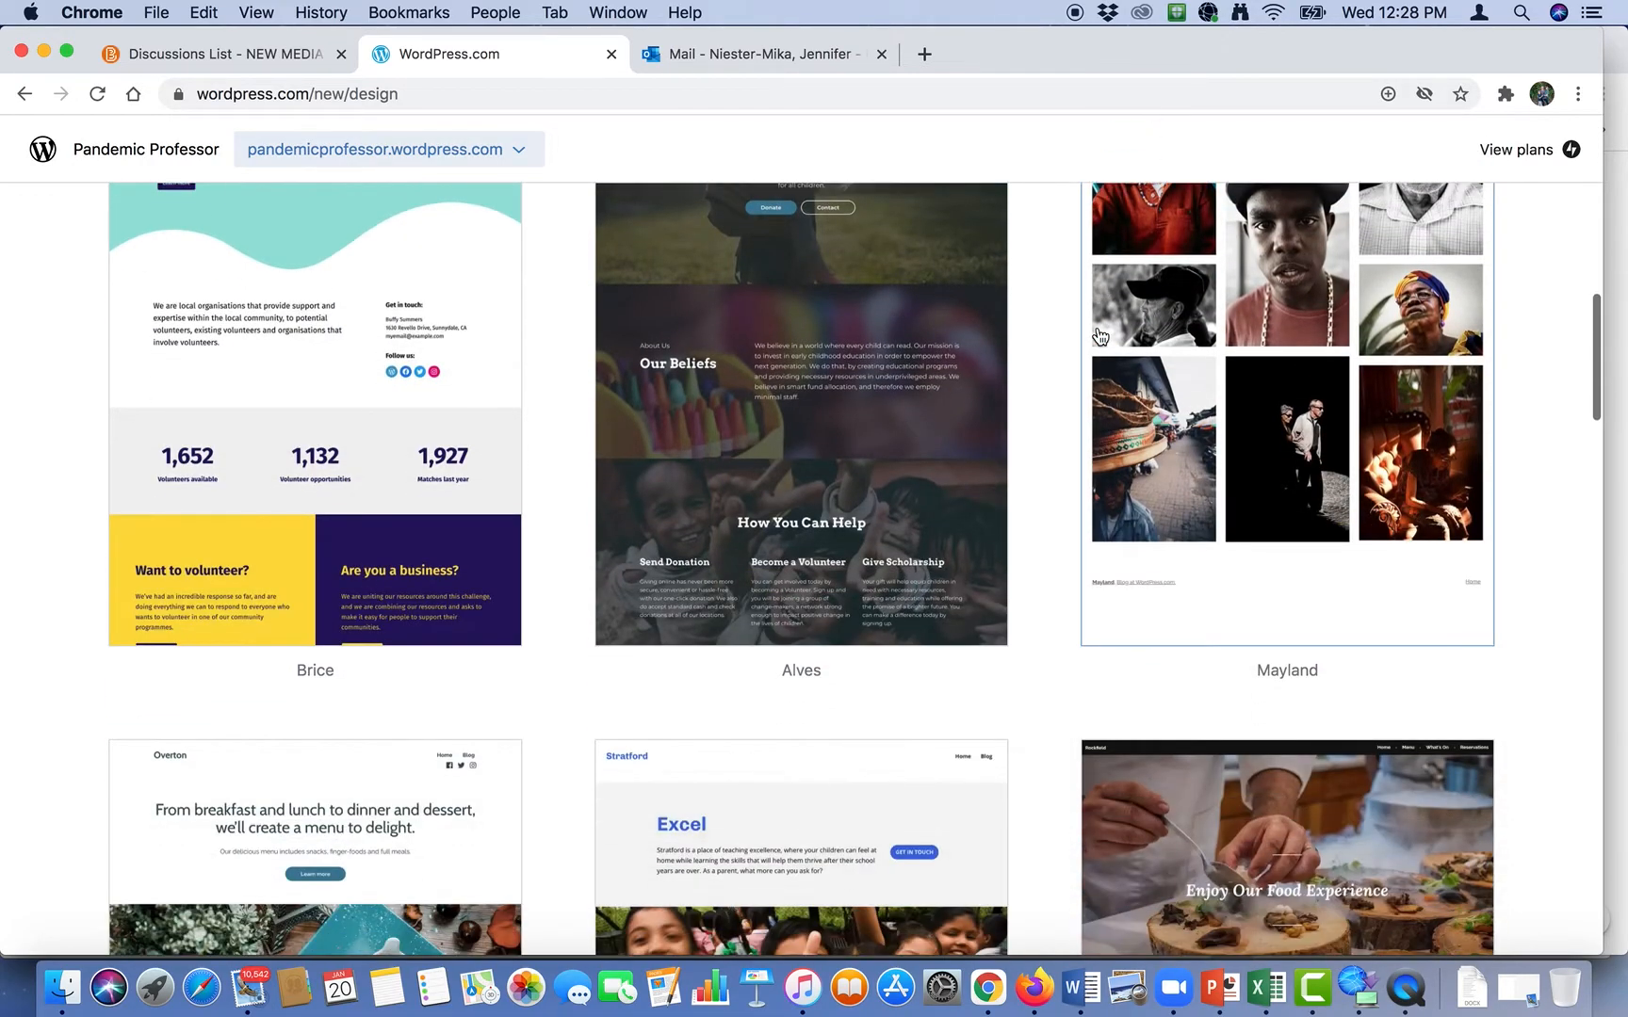
scroll(1099, 336, down, 6)
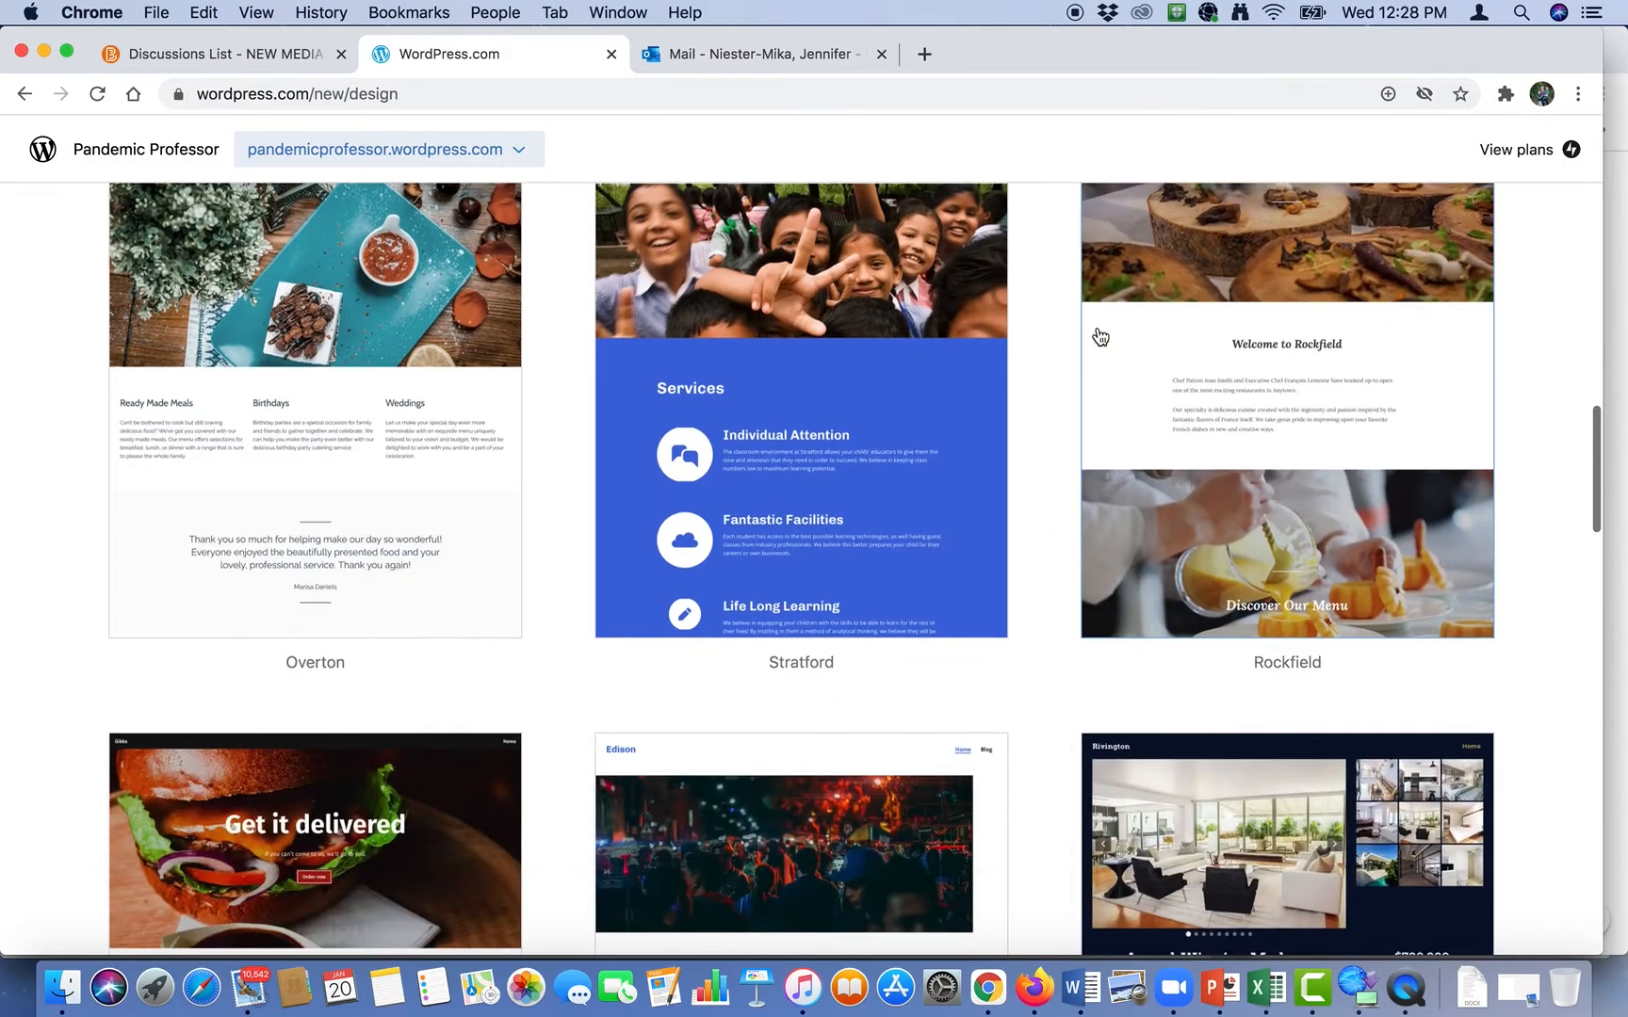
scroll(1099, 336, up, 3)
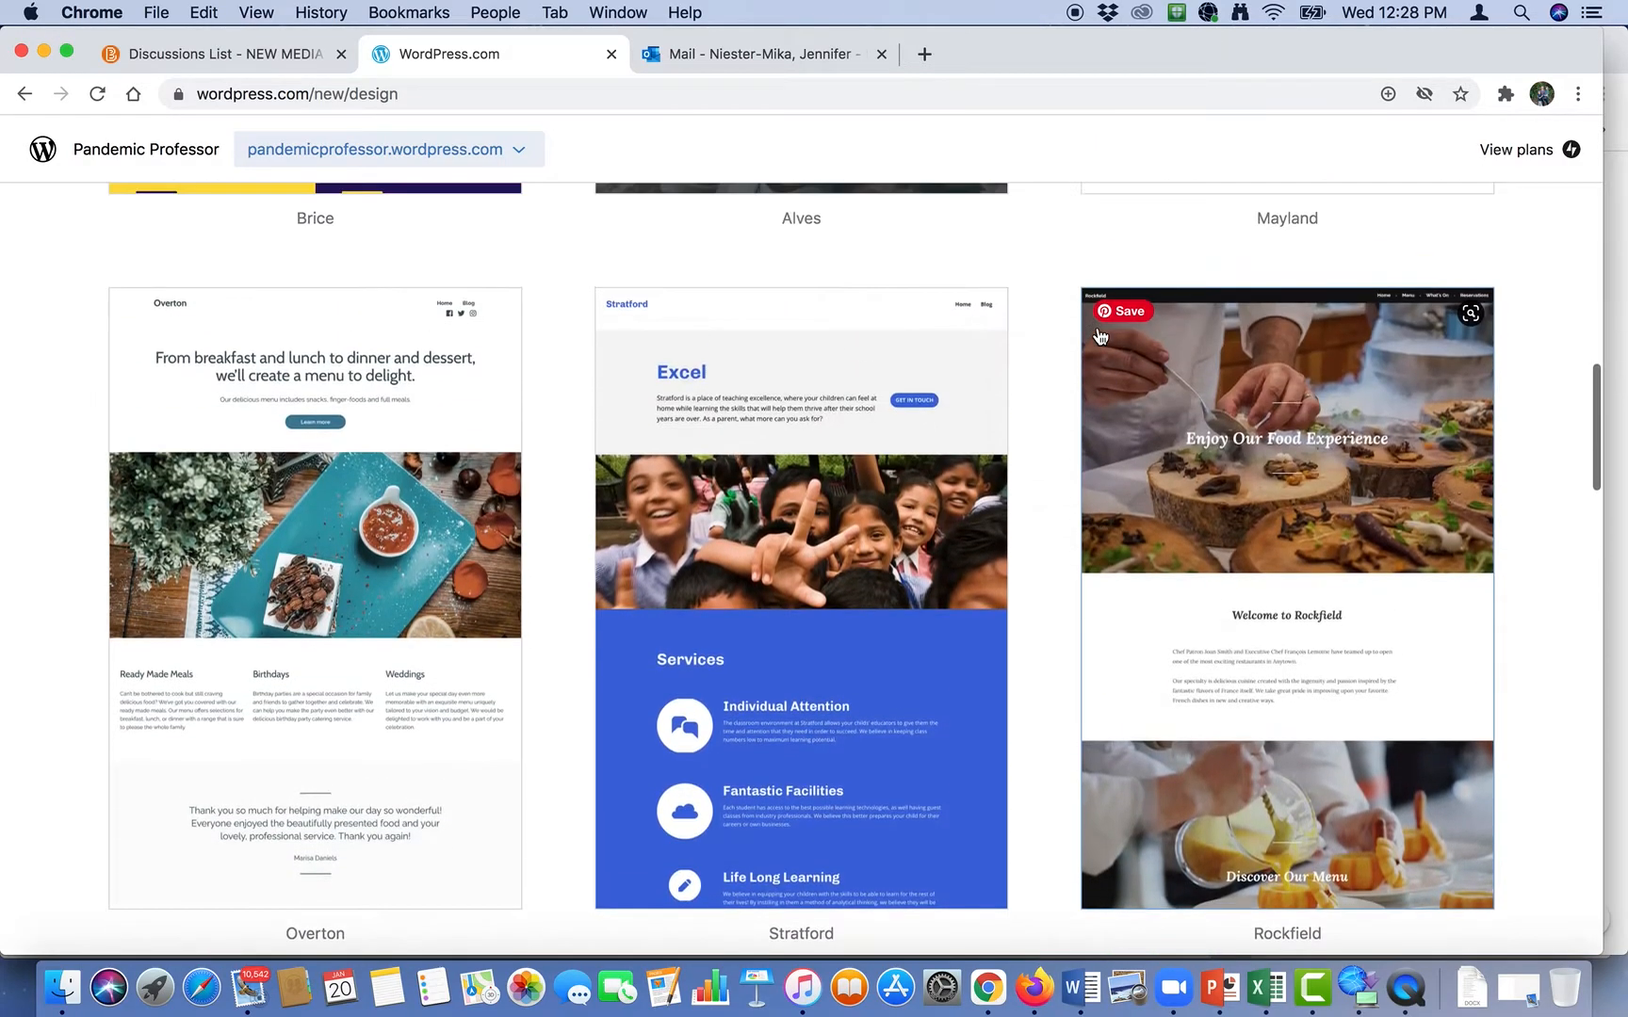
scroll(1099, 336, down, 4)
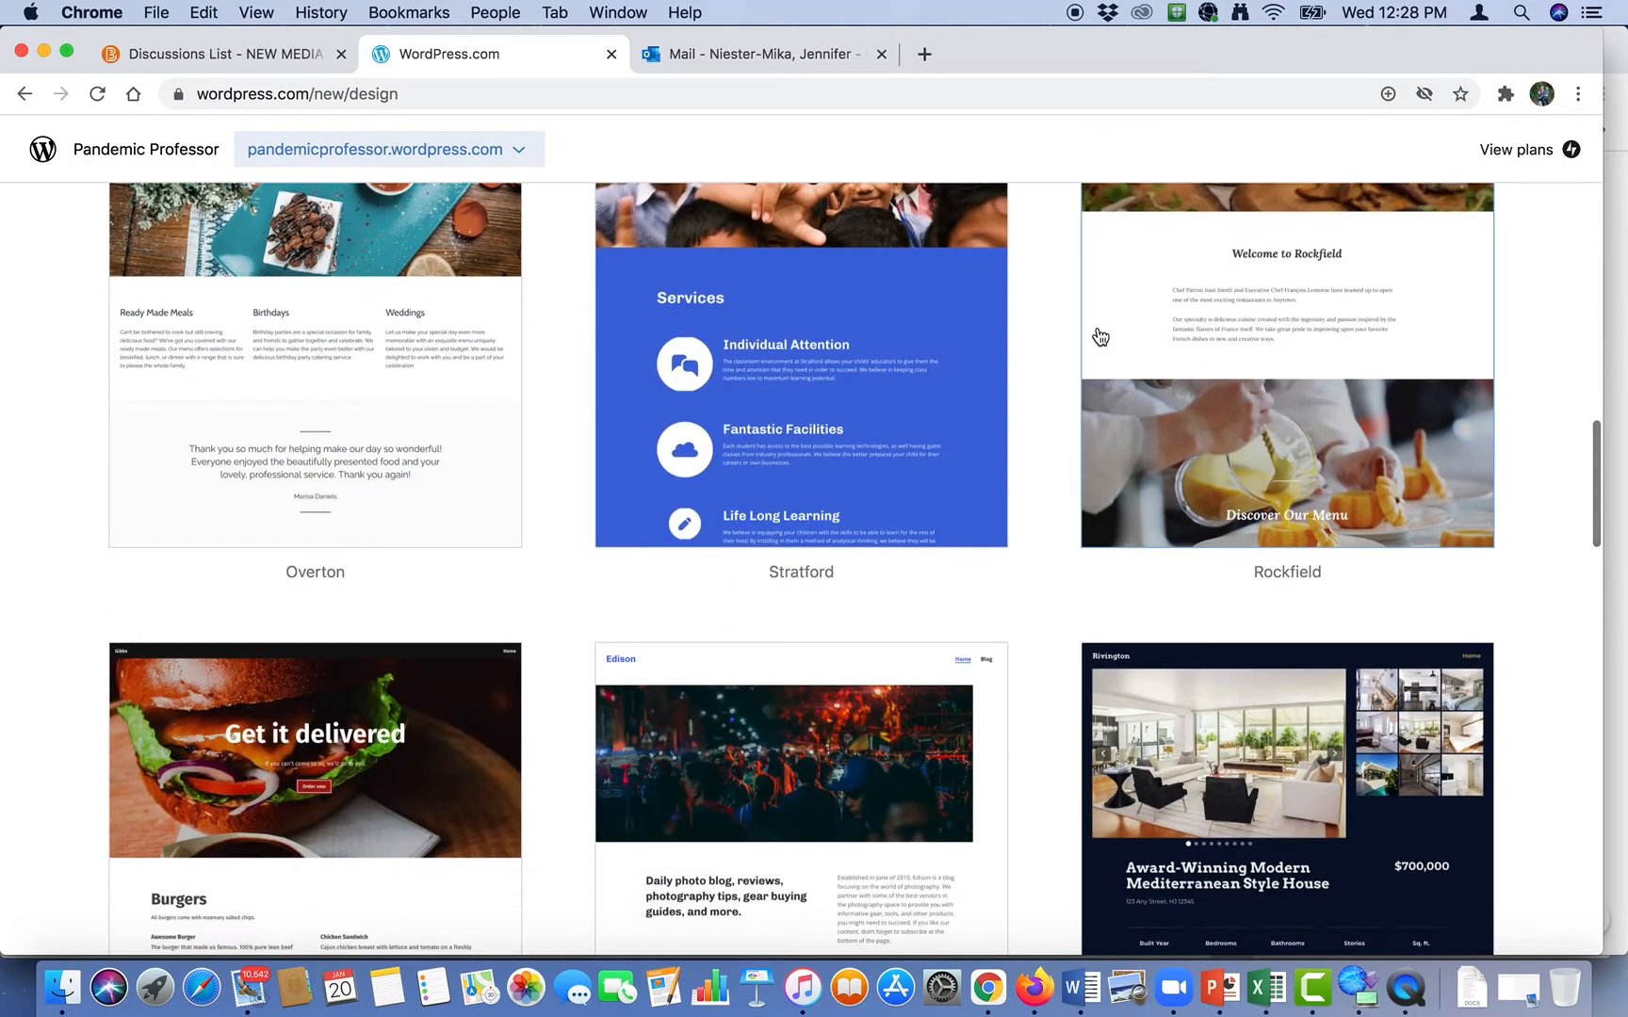
scroll(1099, 336, down, 6)
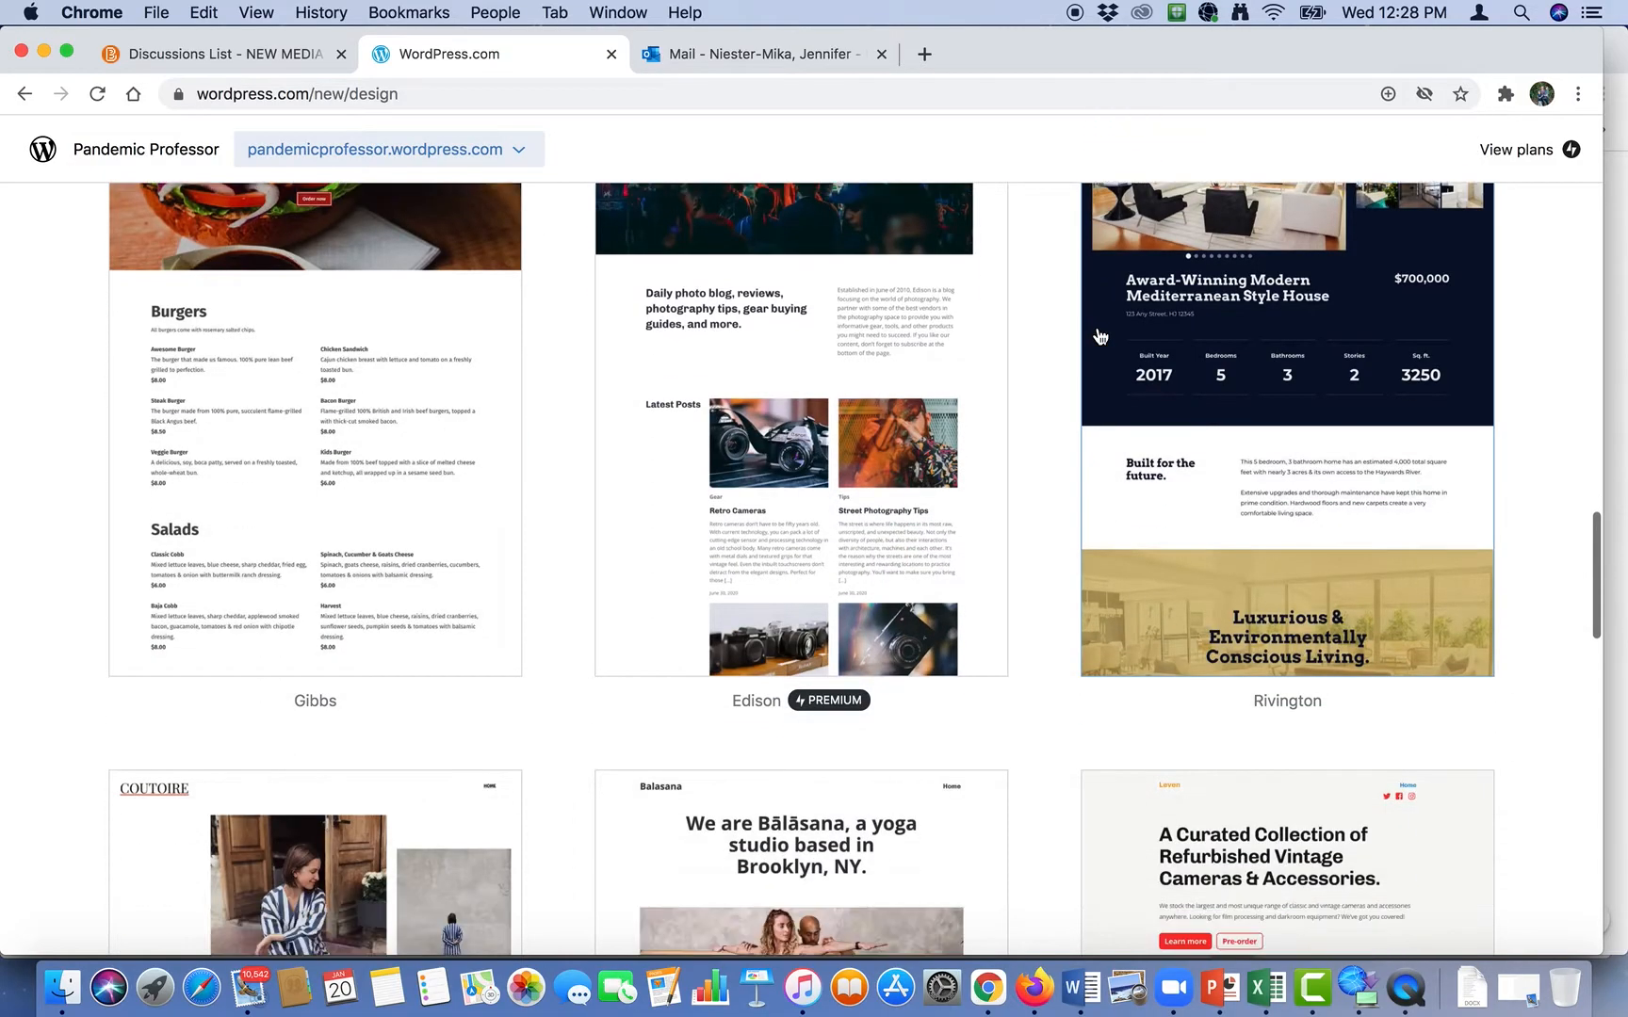
scroll(1099, 336, up, 1)
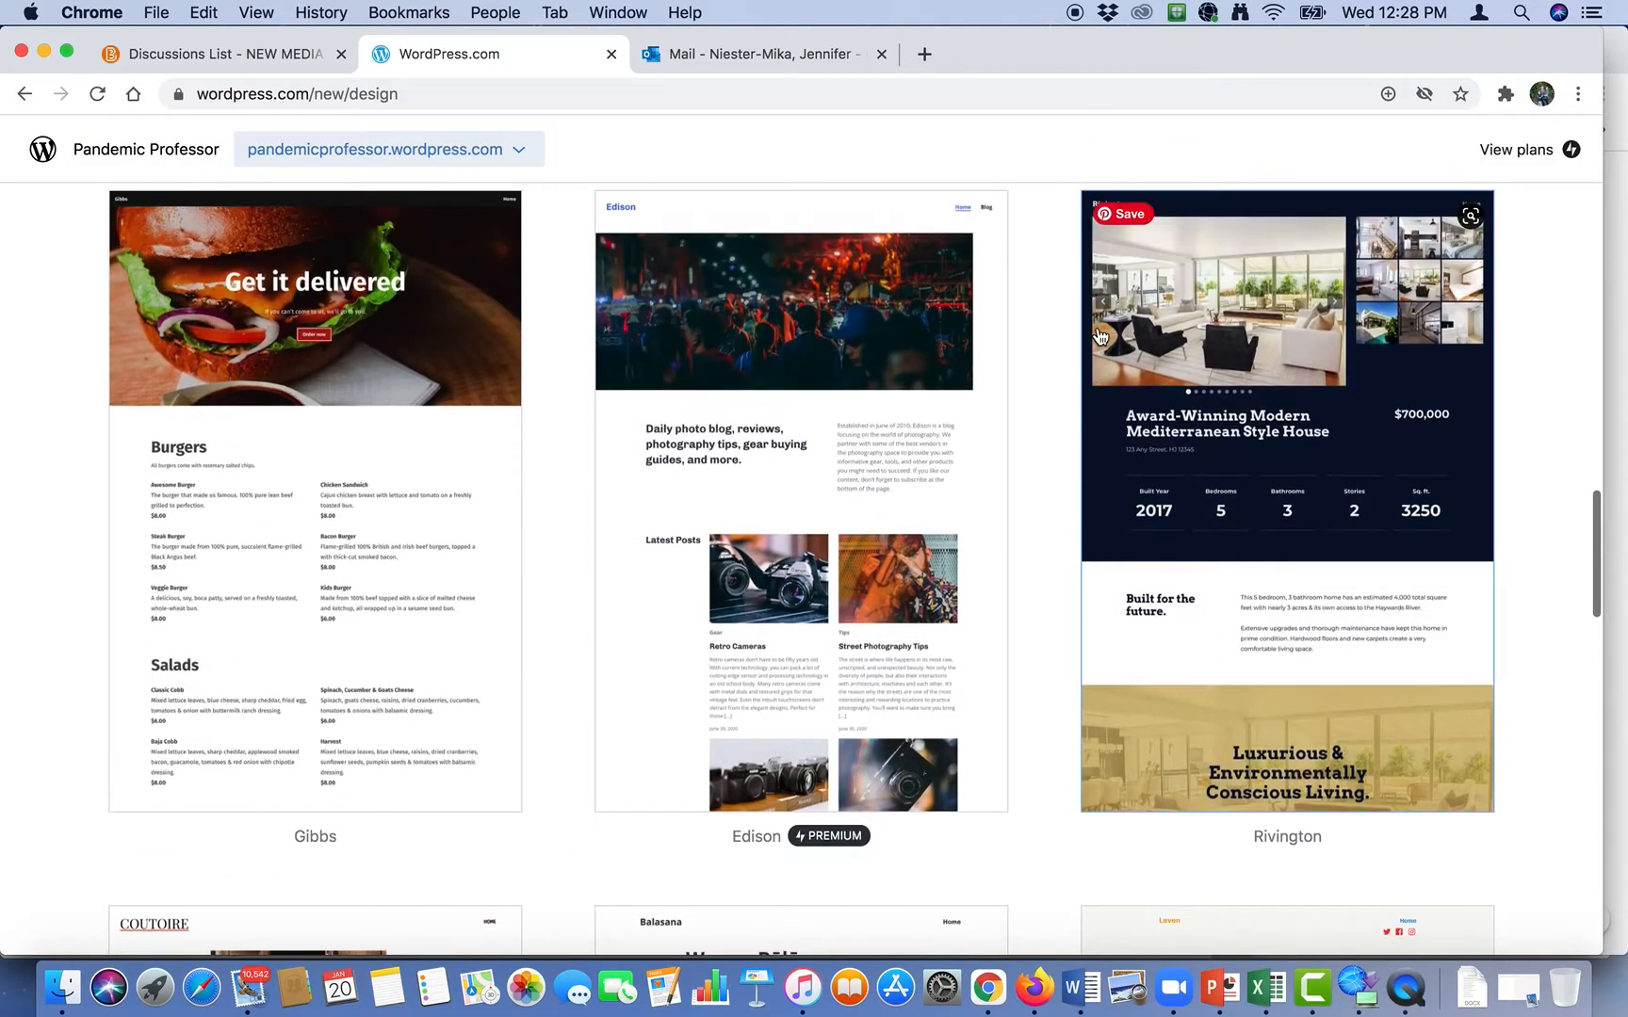
click(896, 381)
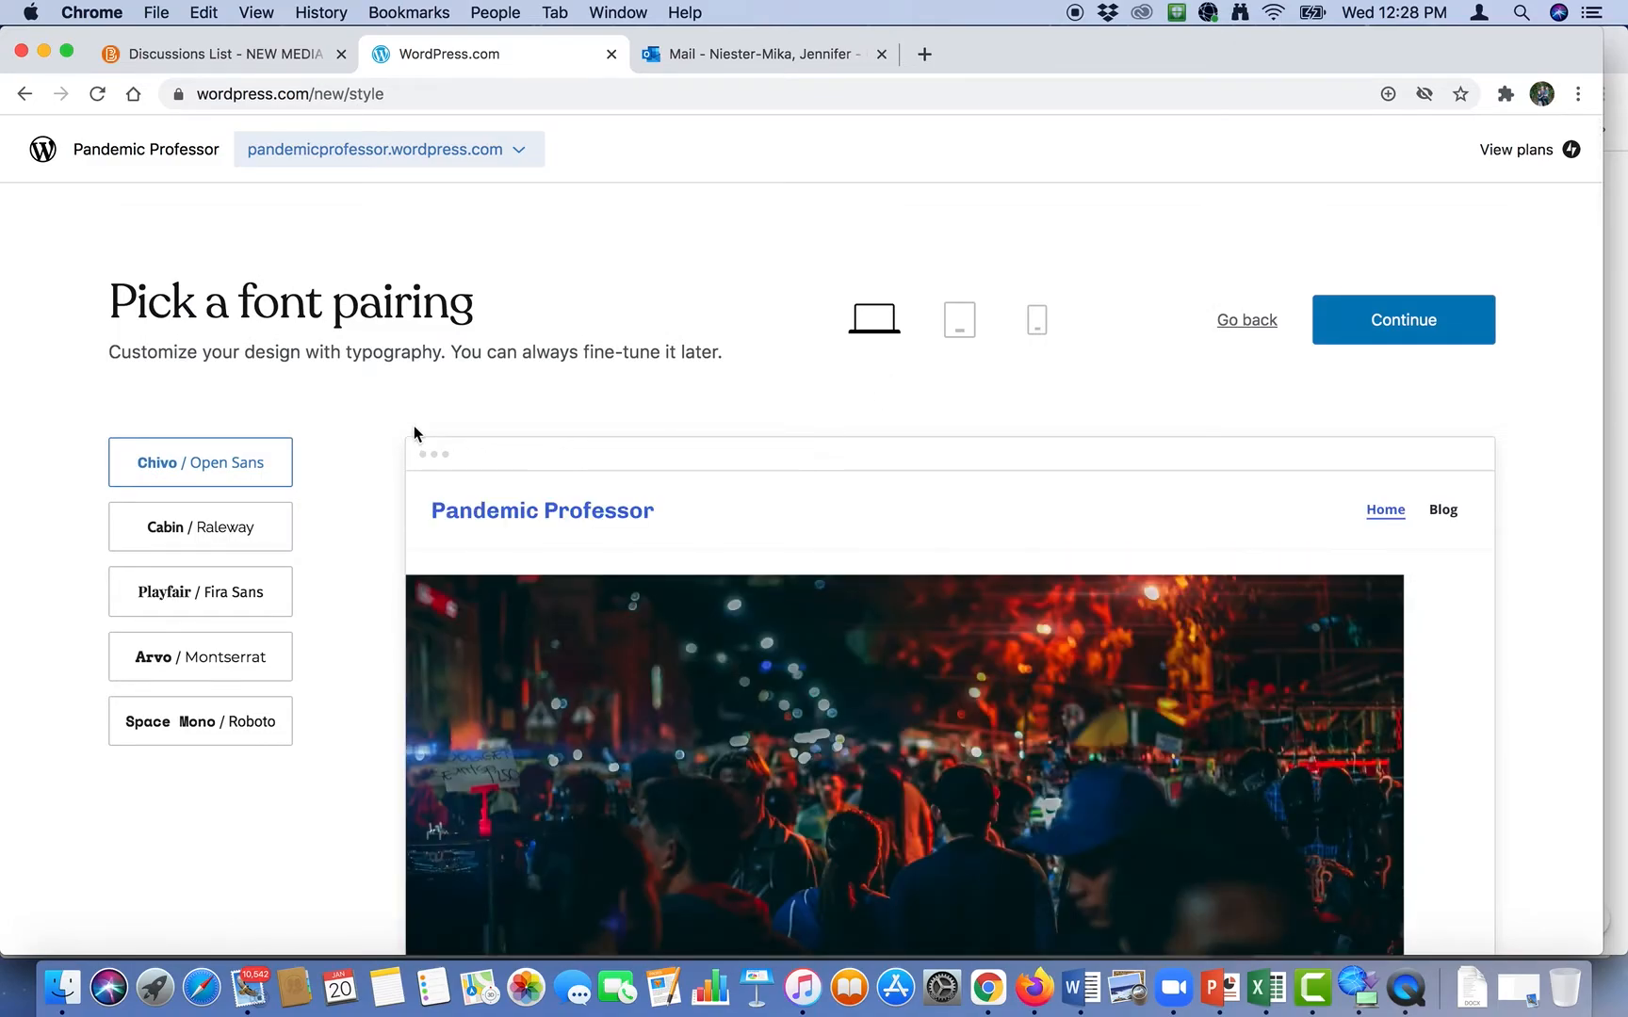
Step: Compare the font pairings in the site preview and continue with Cabin / Raleway
click(224, 525)
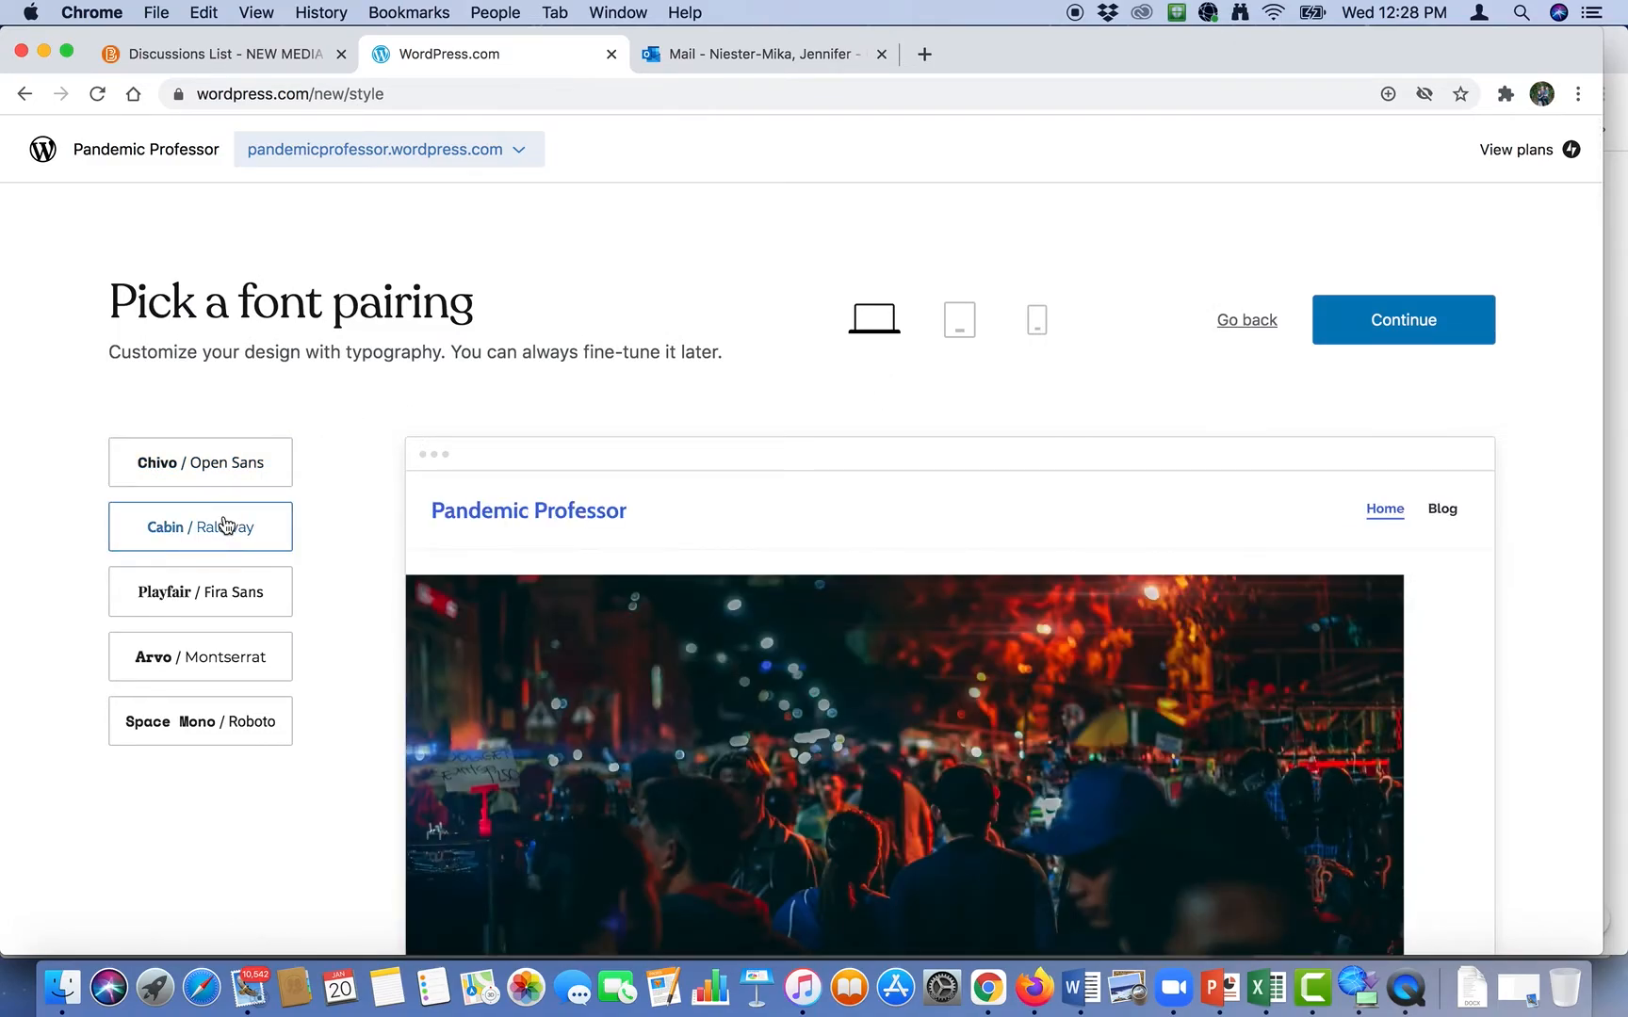
click(212, 593)
click(199, 656)
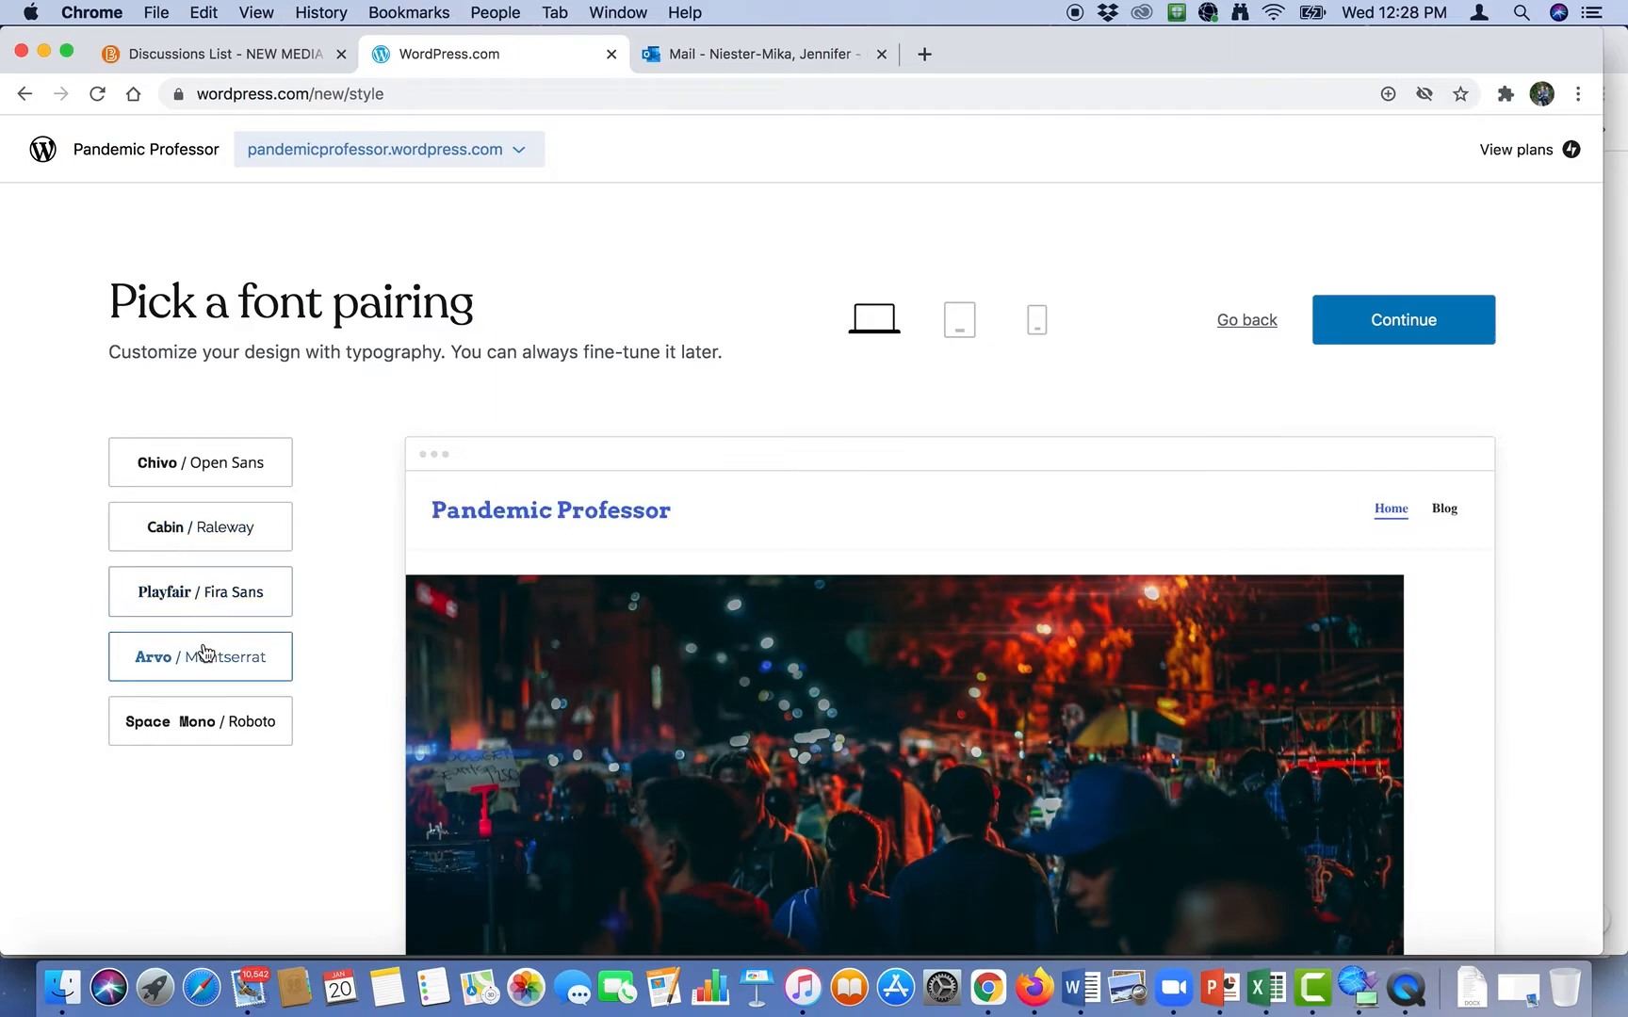
click(199, 715)
click(200, 665)
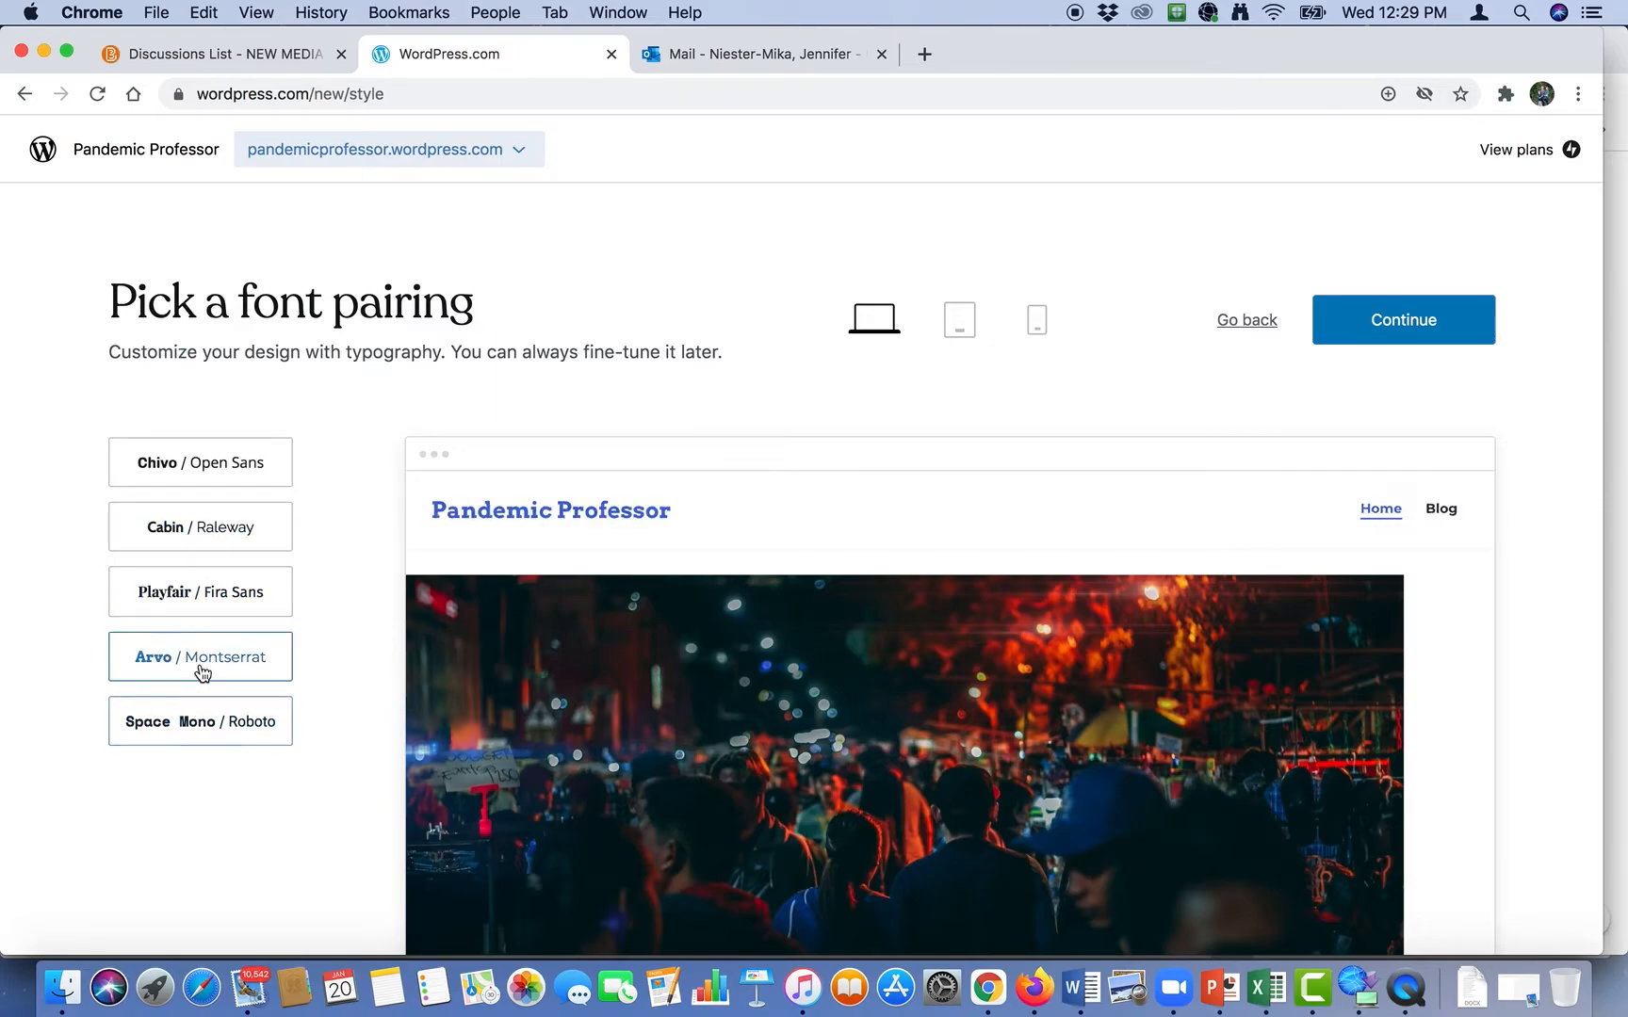
click(206, 611)
click(218, 529)
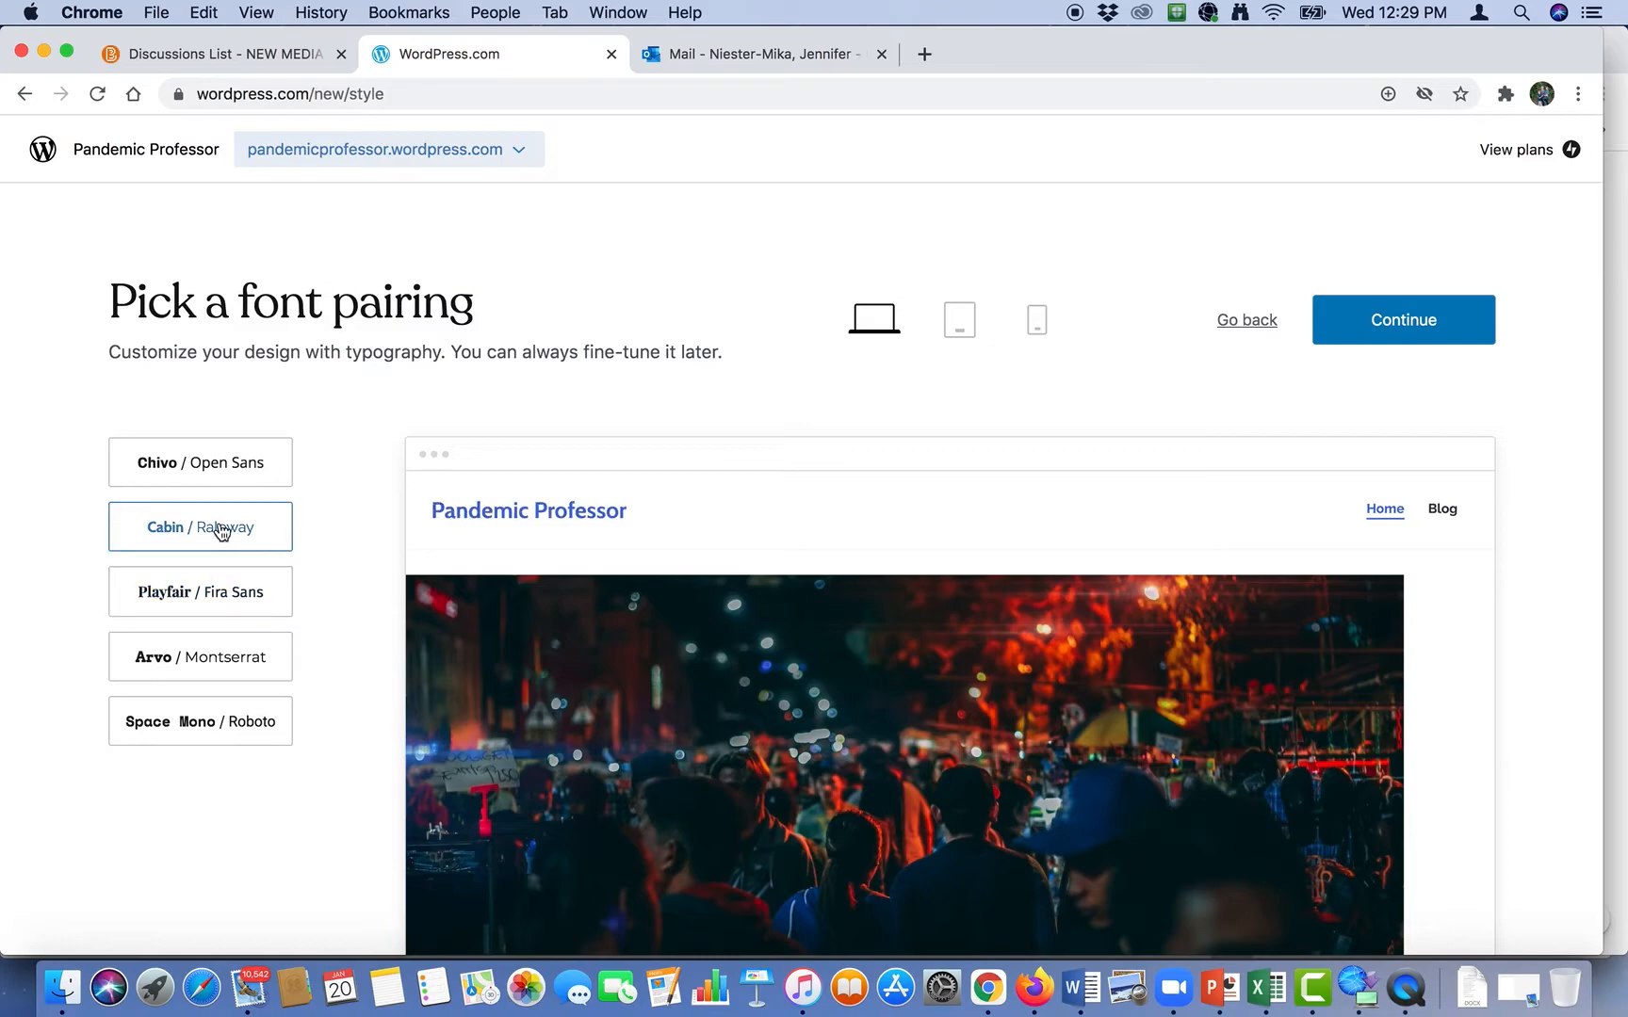
click(221, 476)
click(209, 545)
click(1366, 330)
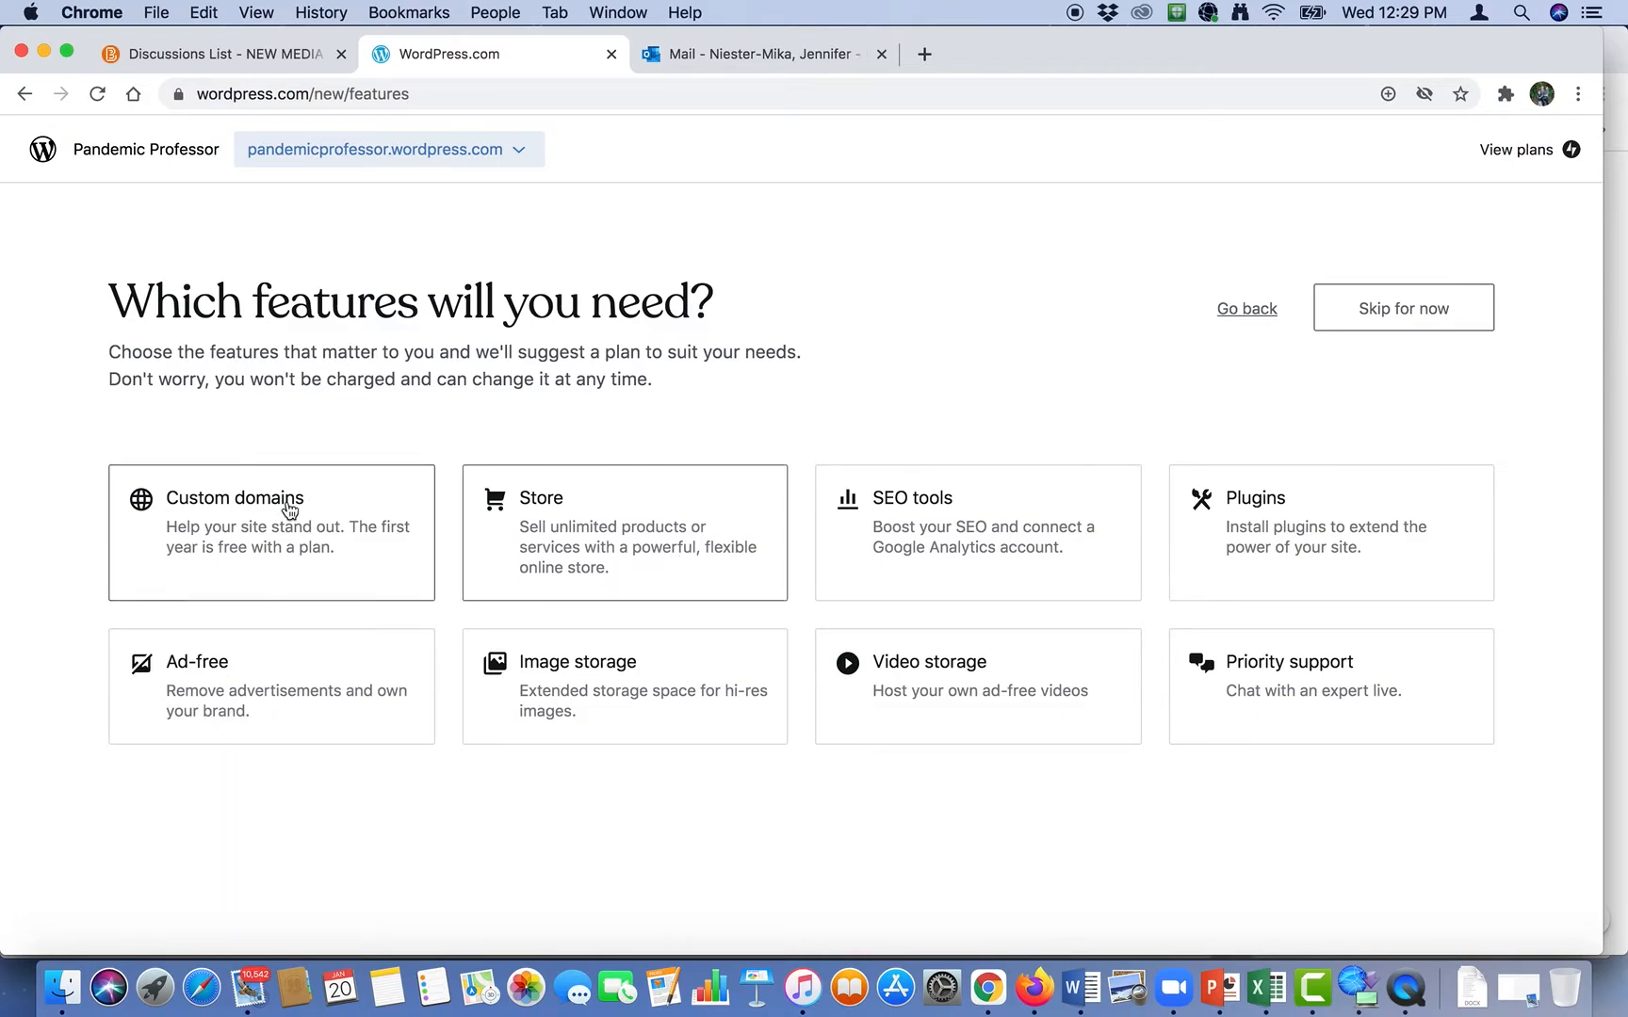
Step: Skip the extra feature choices and select the Free plan for the site
click(1368, 318)
scroll(1307, 303, down, 5)
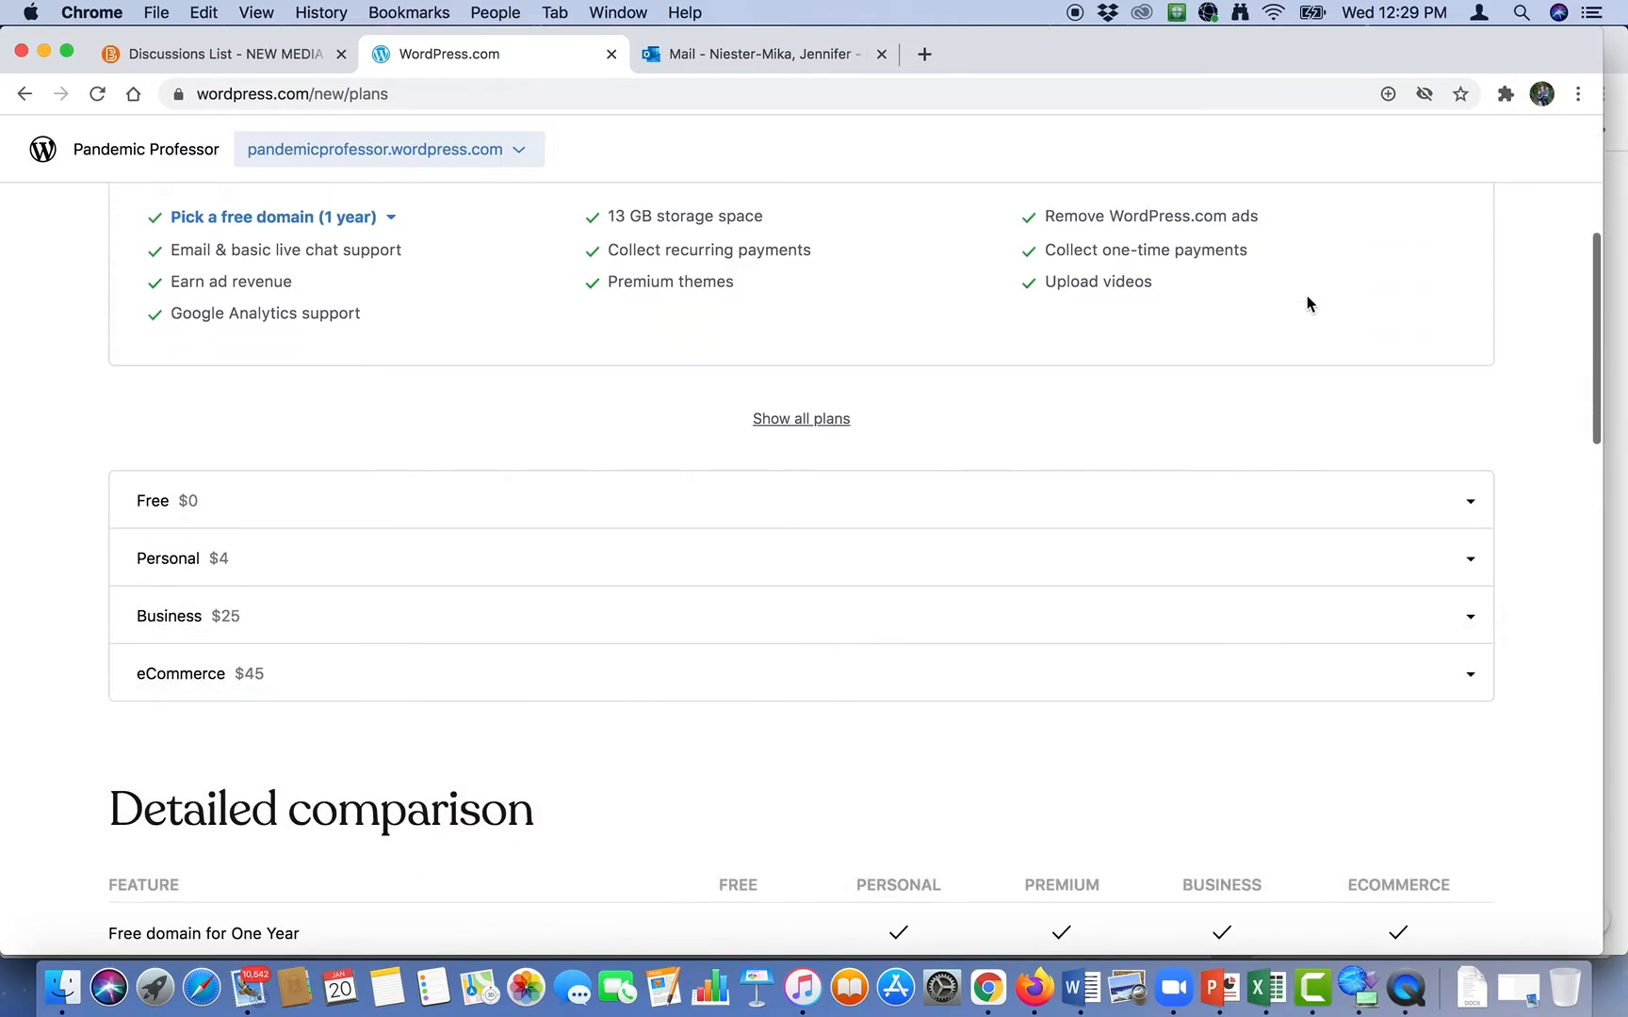
click(438, 470)
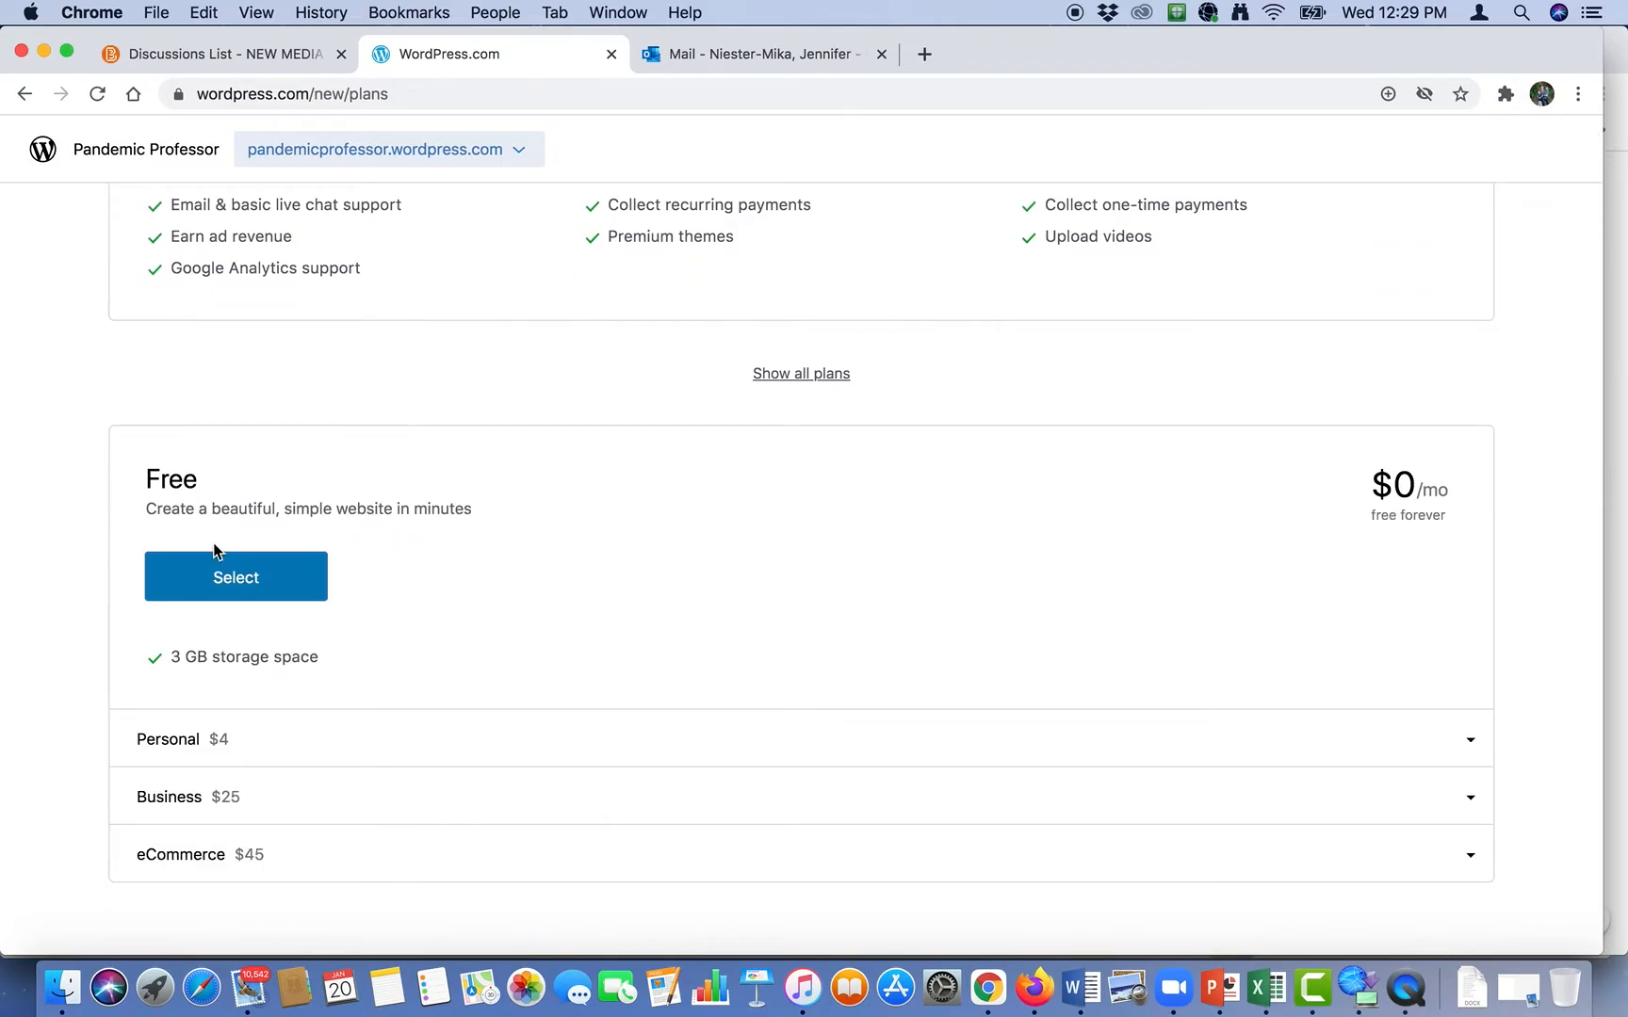
click(224, 590)
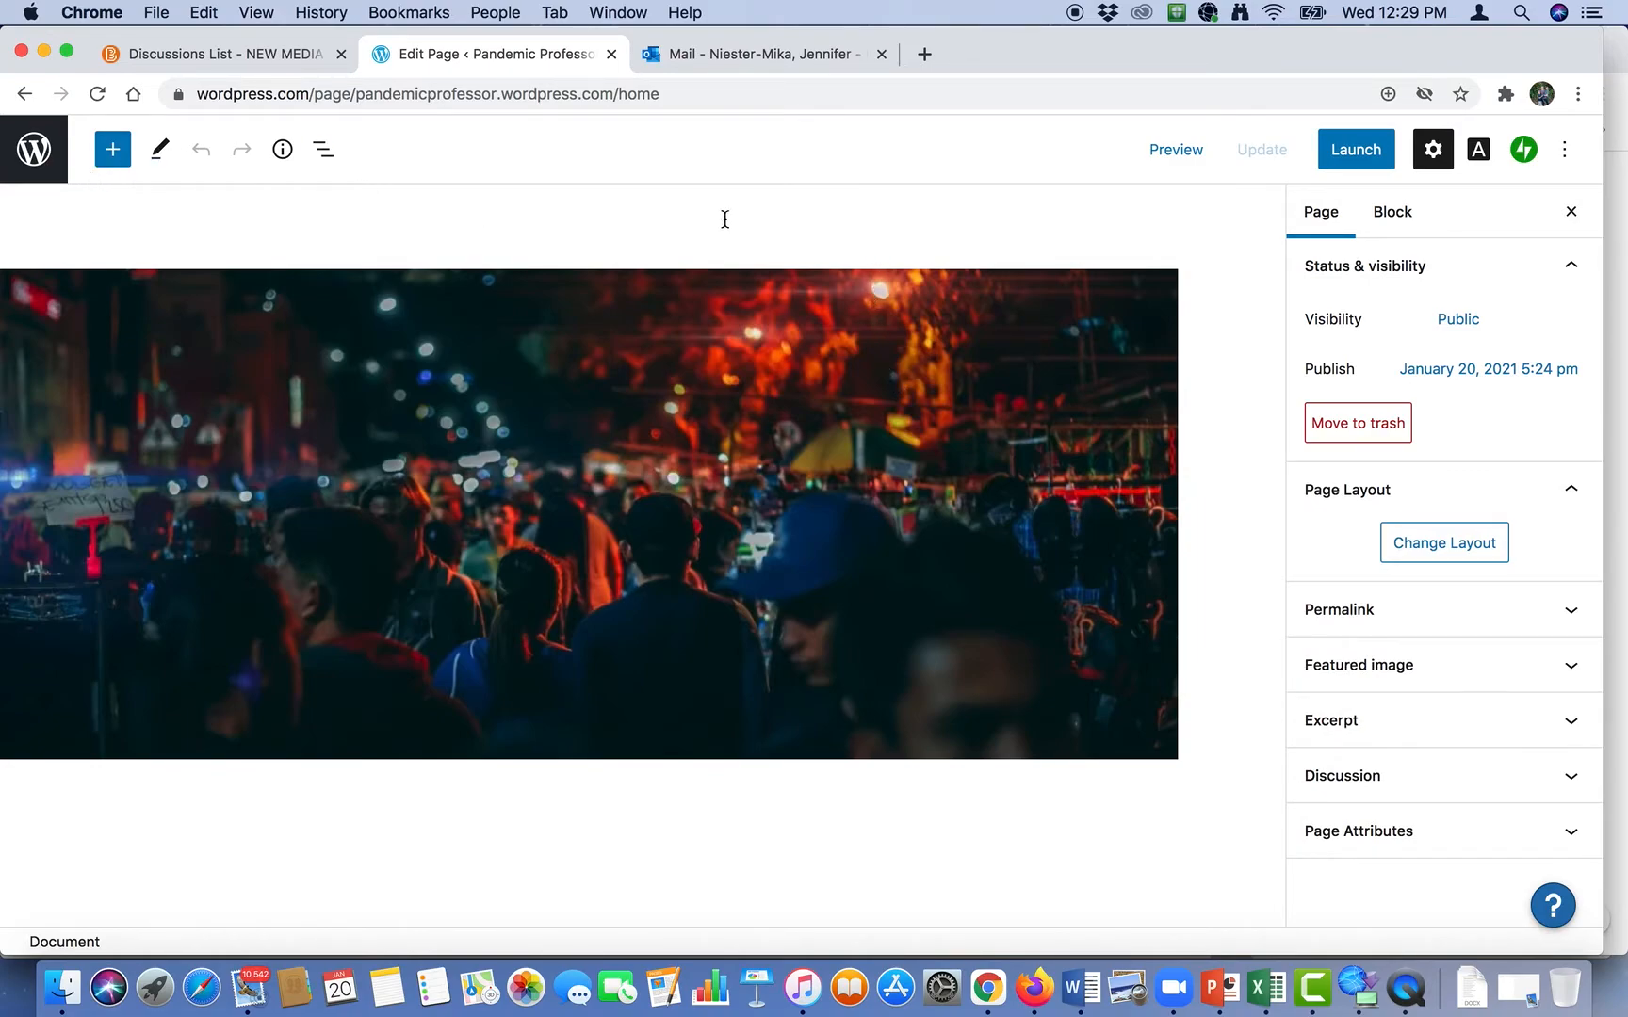
click(107, 165)
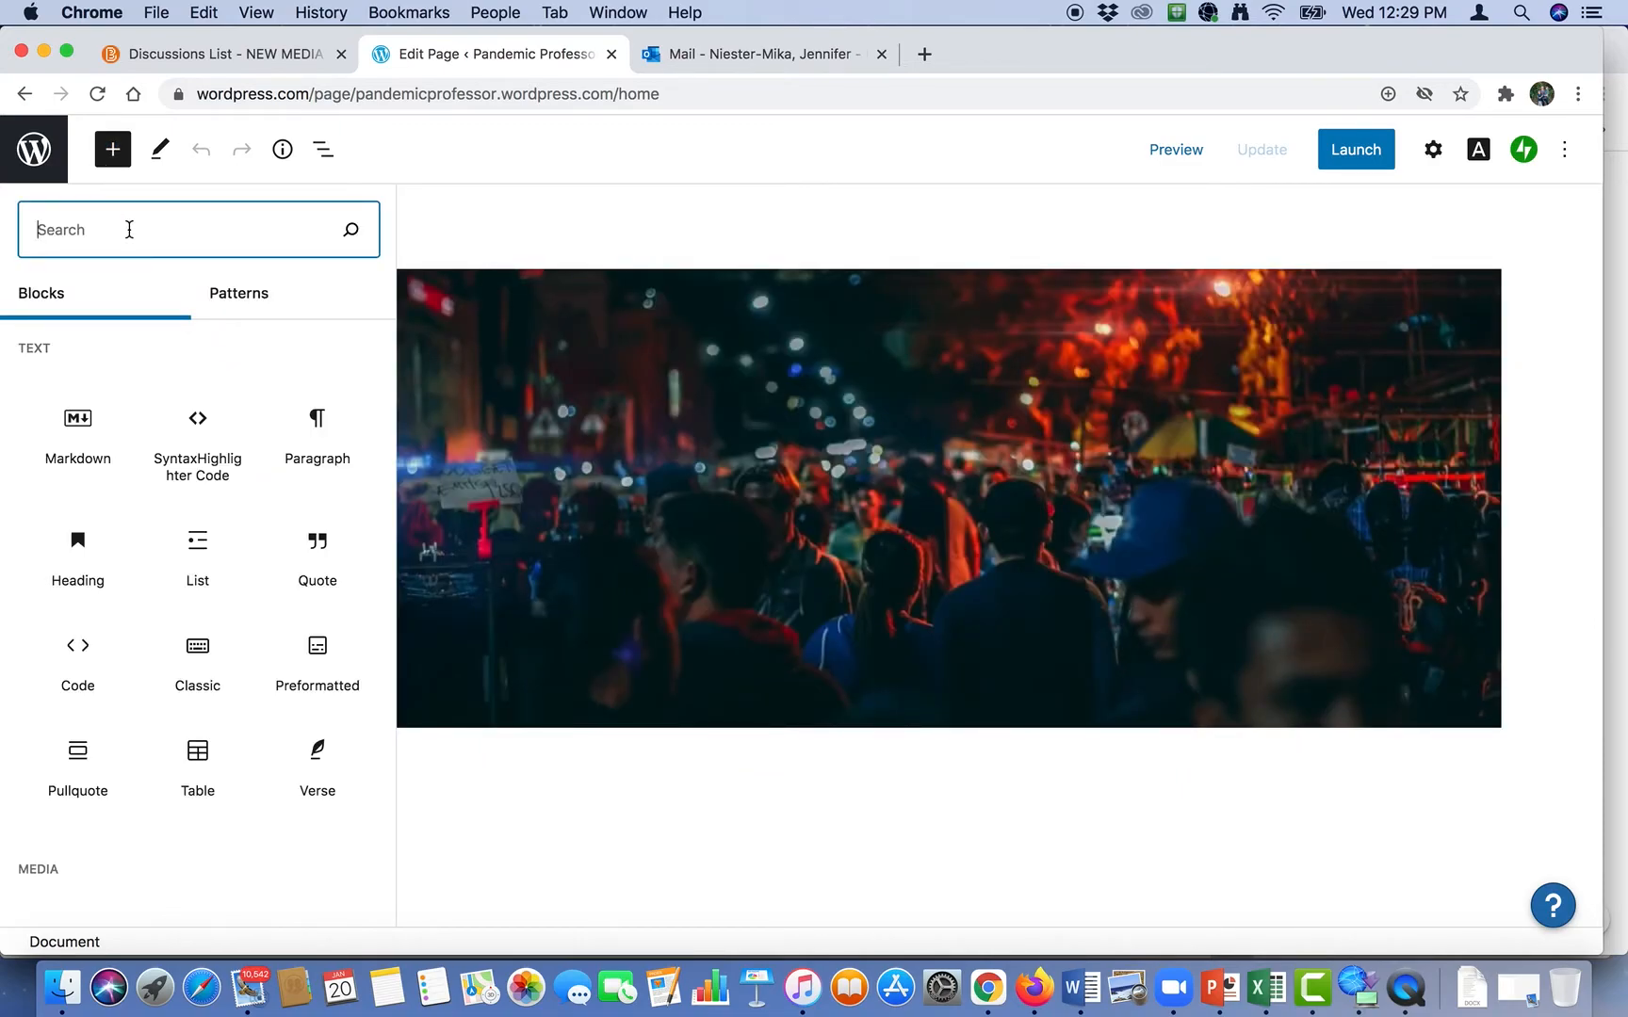
text(Testing)
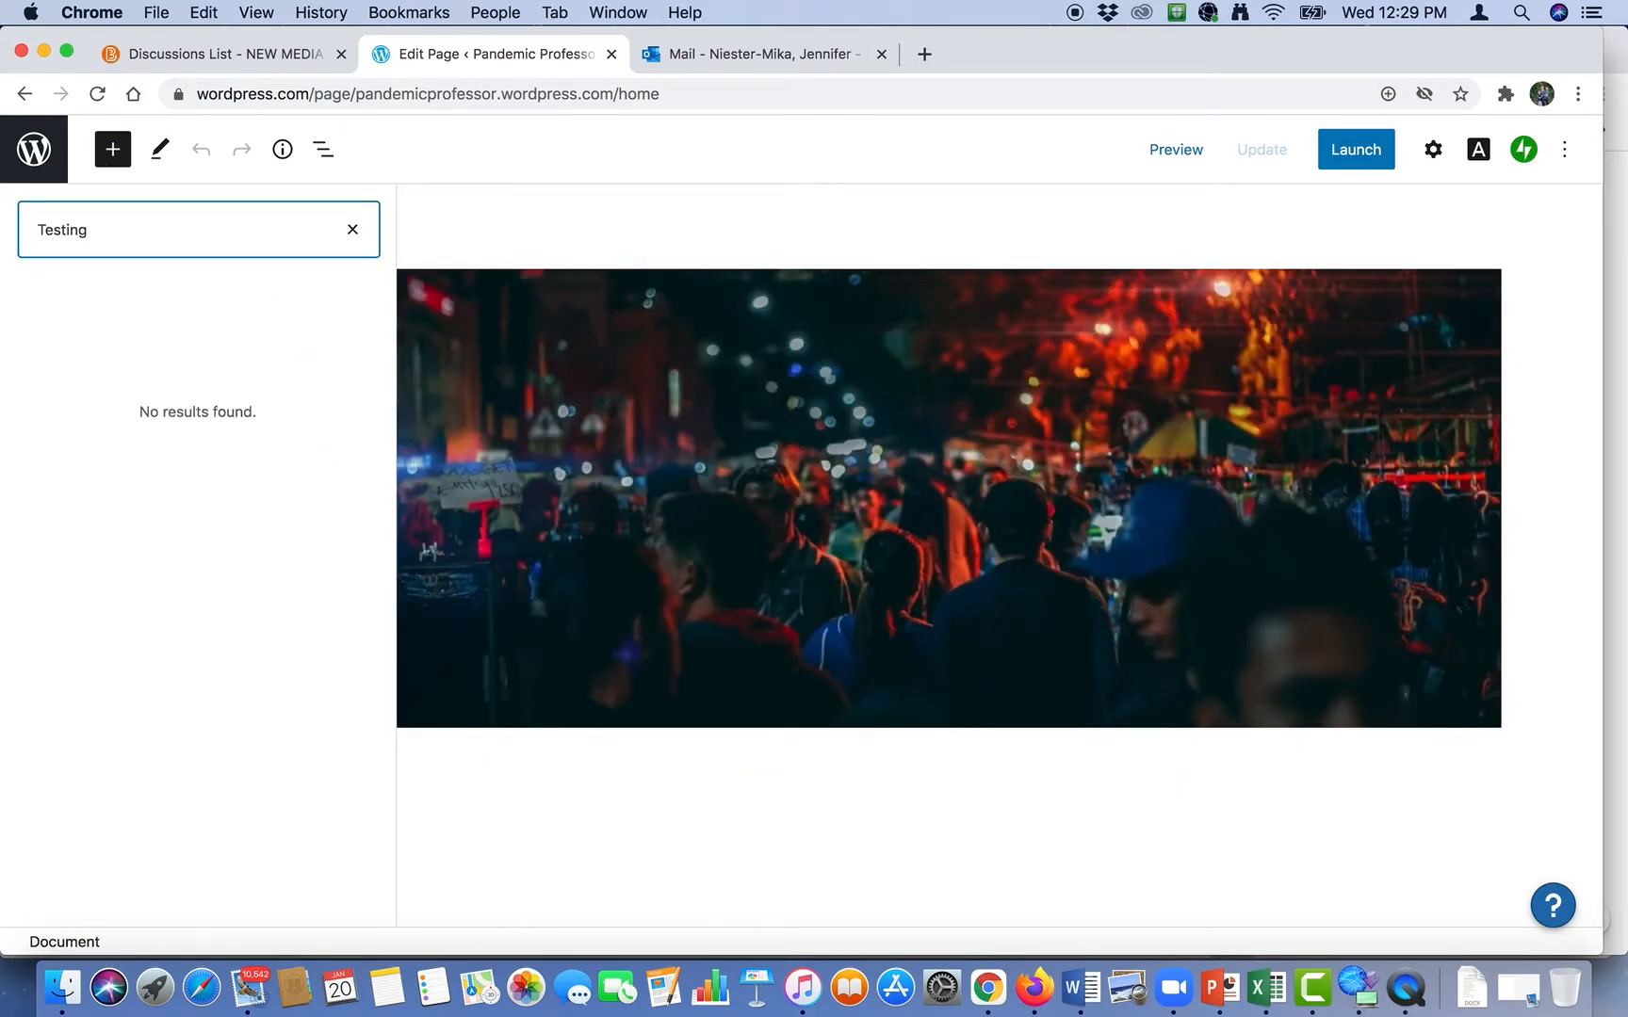
click(352, 230)
click(815, 784)
click(1527, 650)
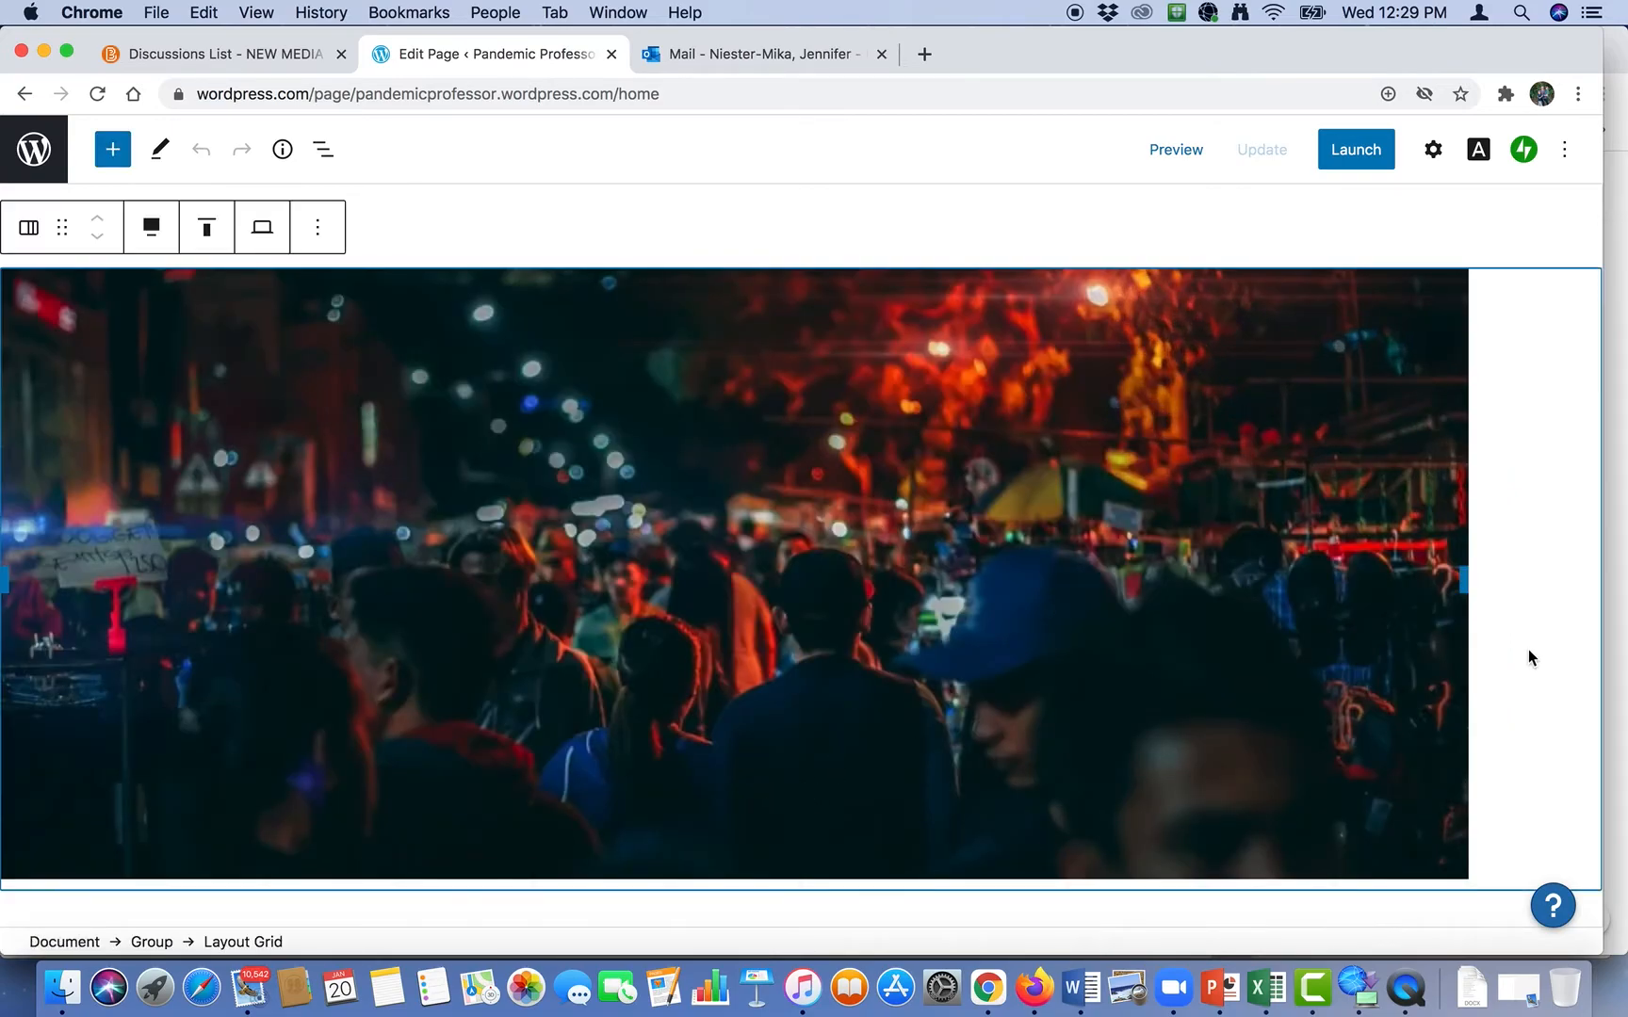
Step: Add an empty paragraph block below the large crowd image on the home page
scroll(1527, 650, down, 1)
click(786, 816)
click(787, 815)
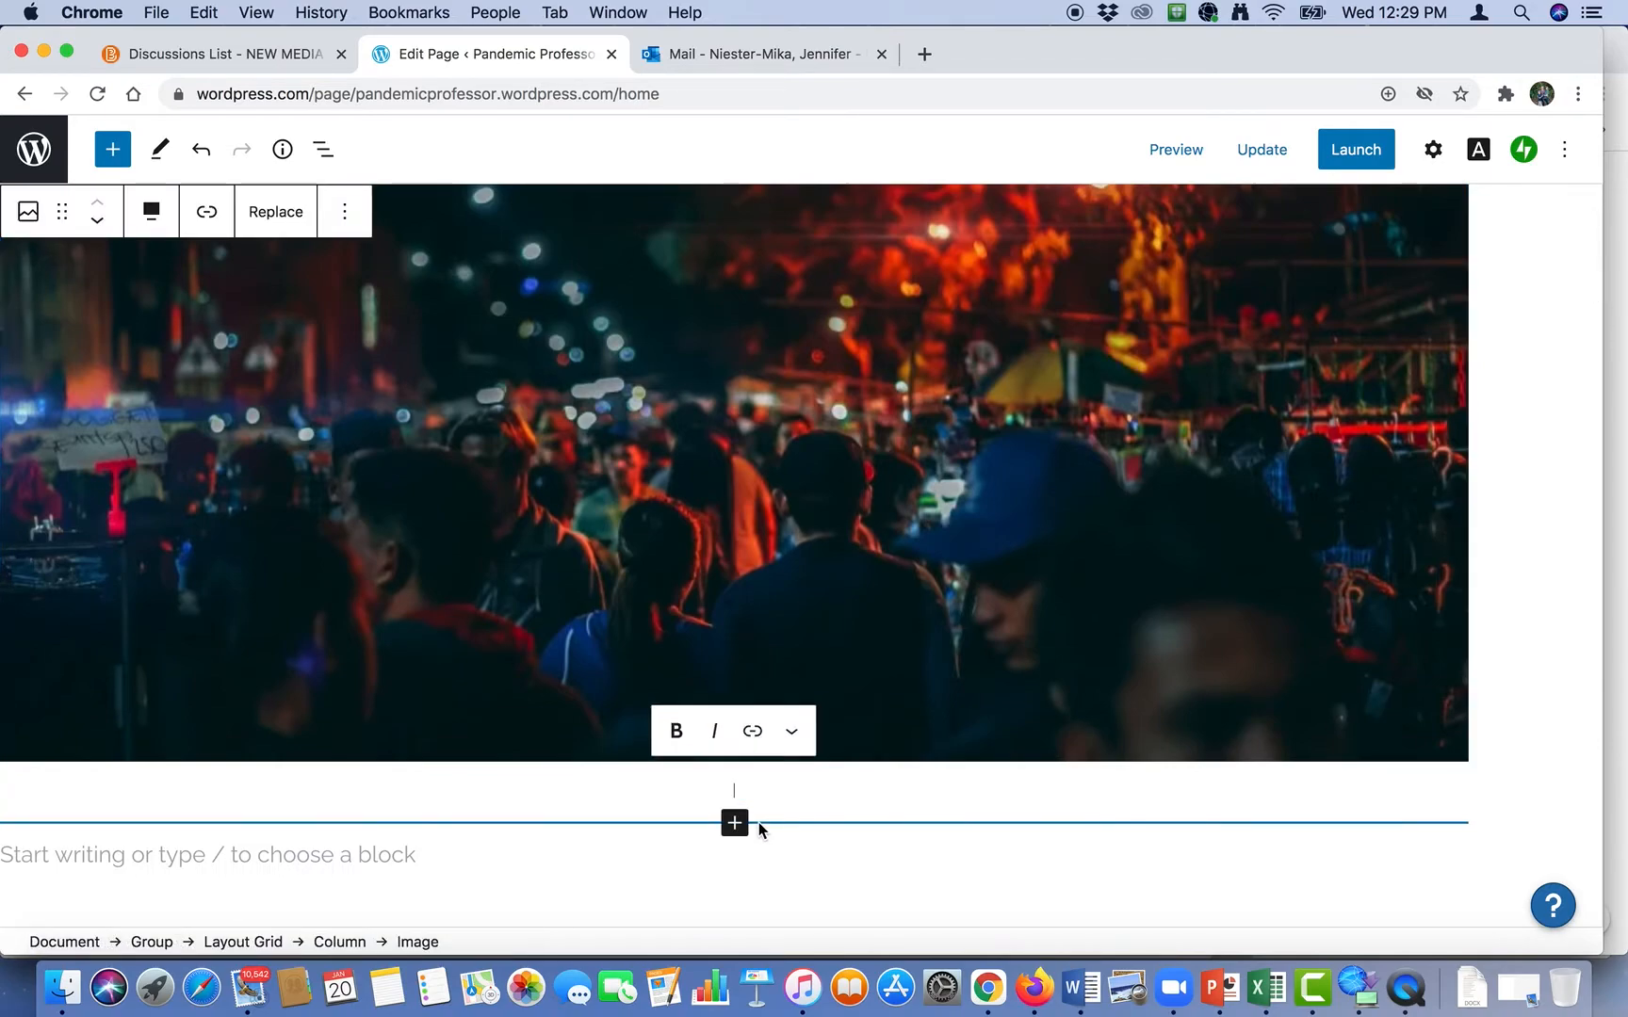
click(734, 825)
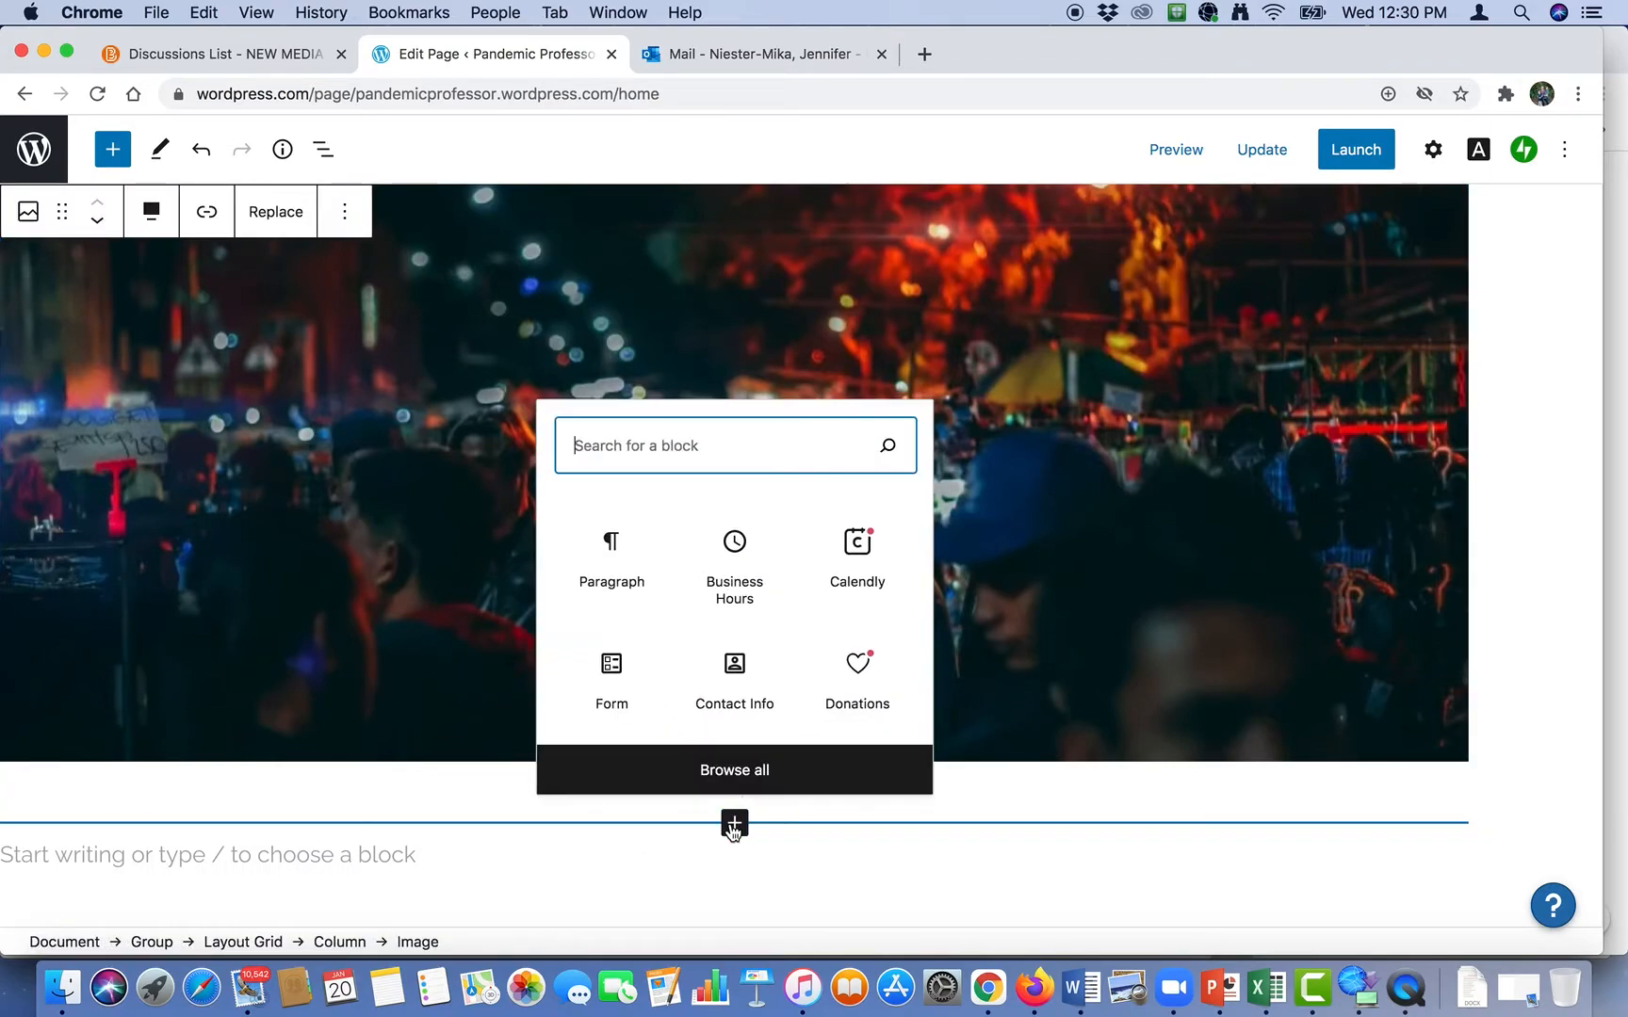
click(493, 859)
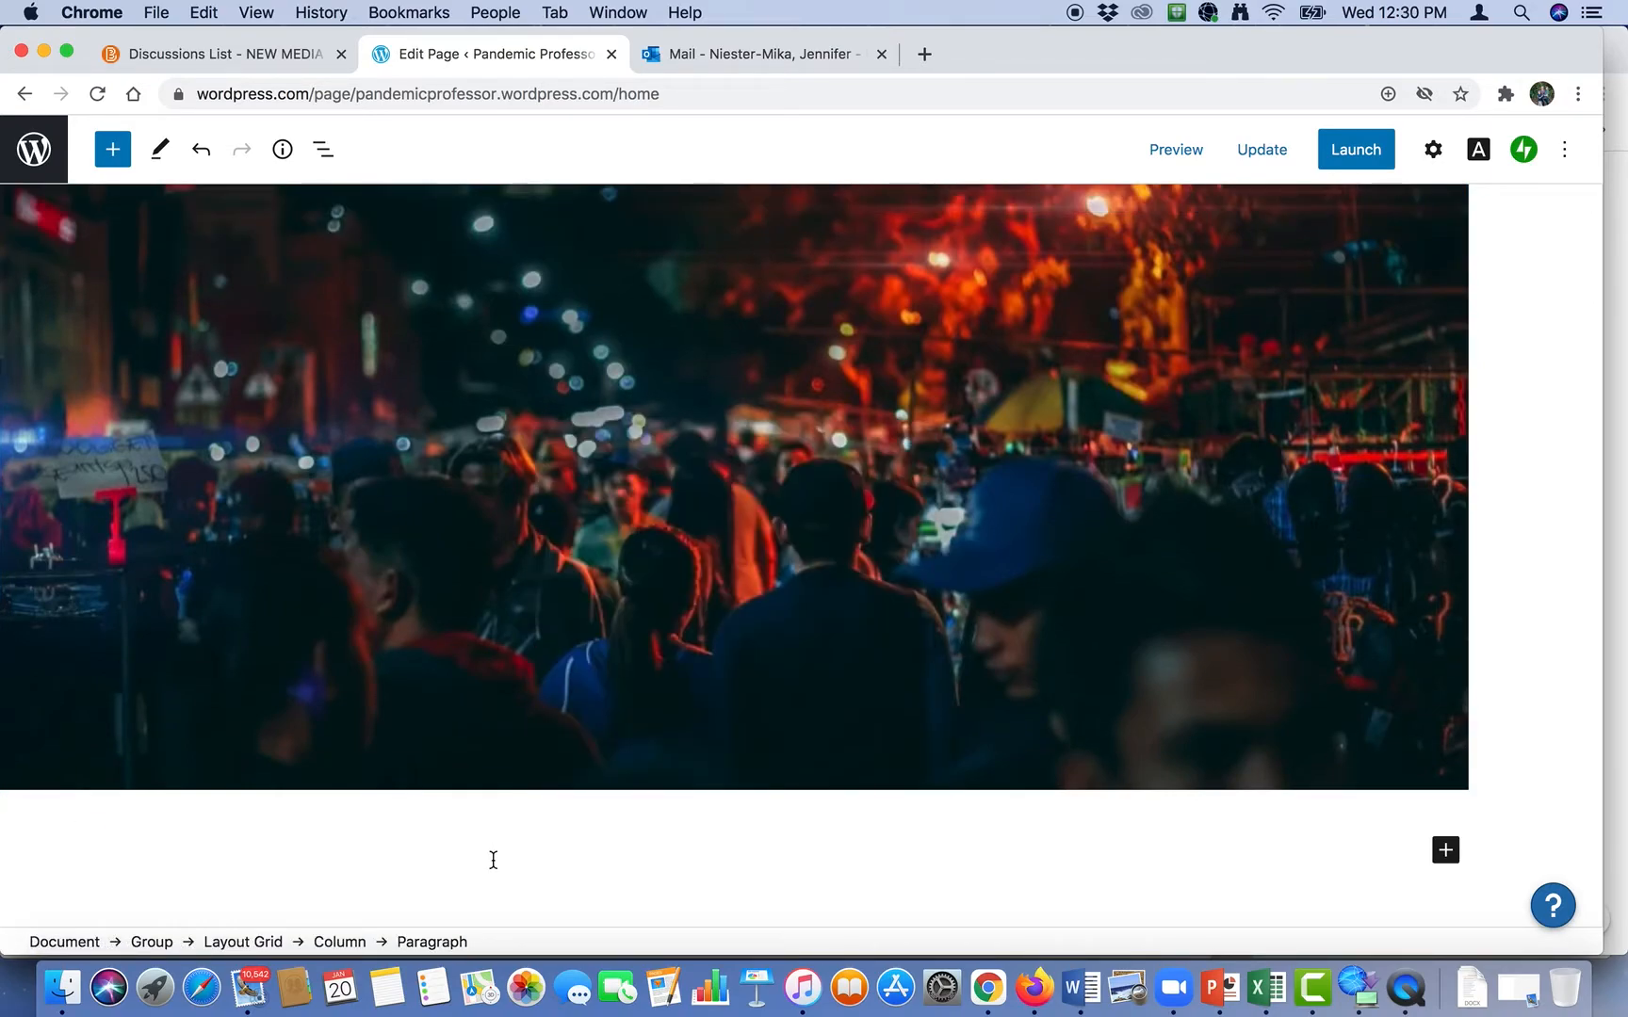
click(1446, 851)
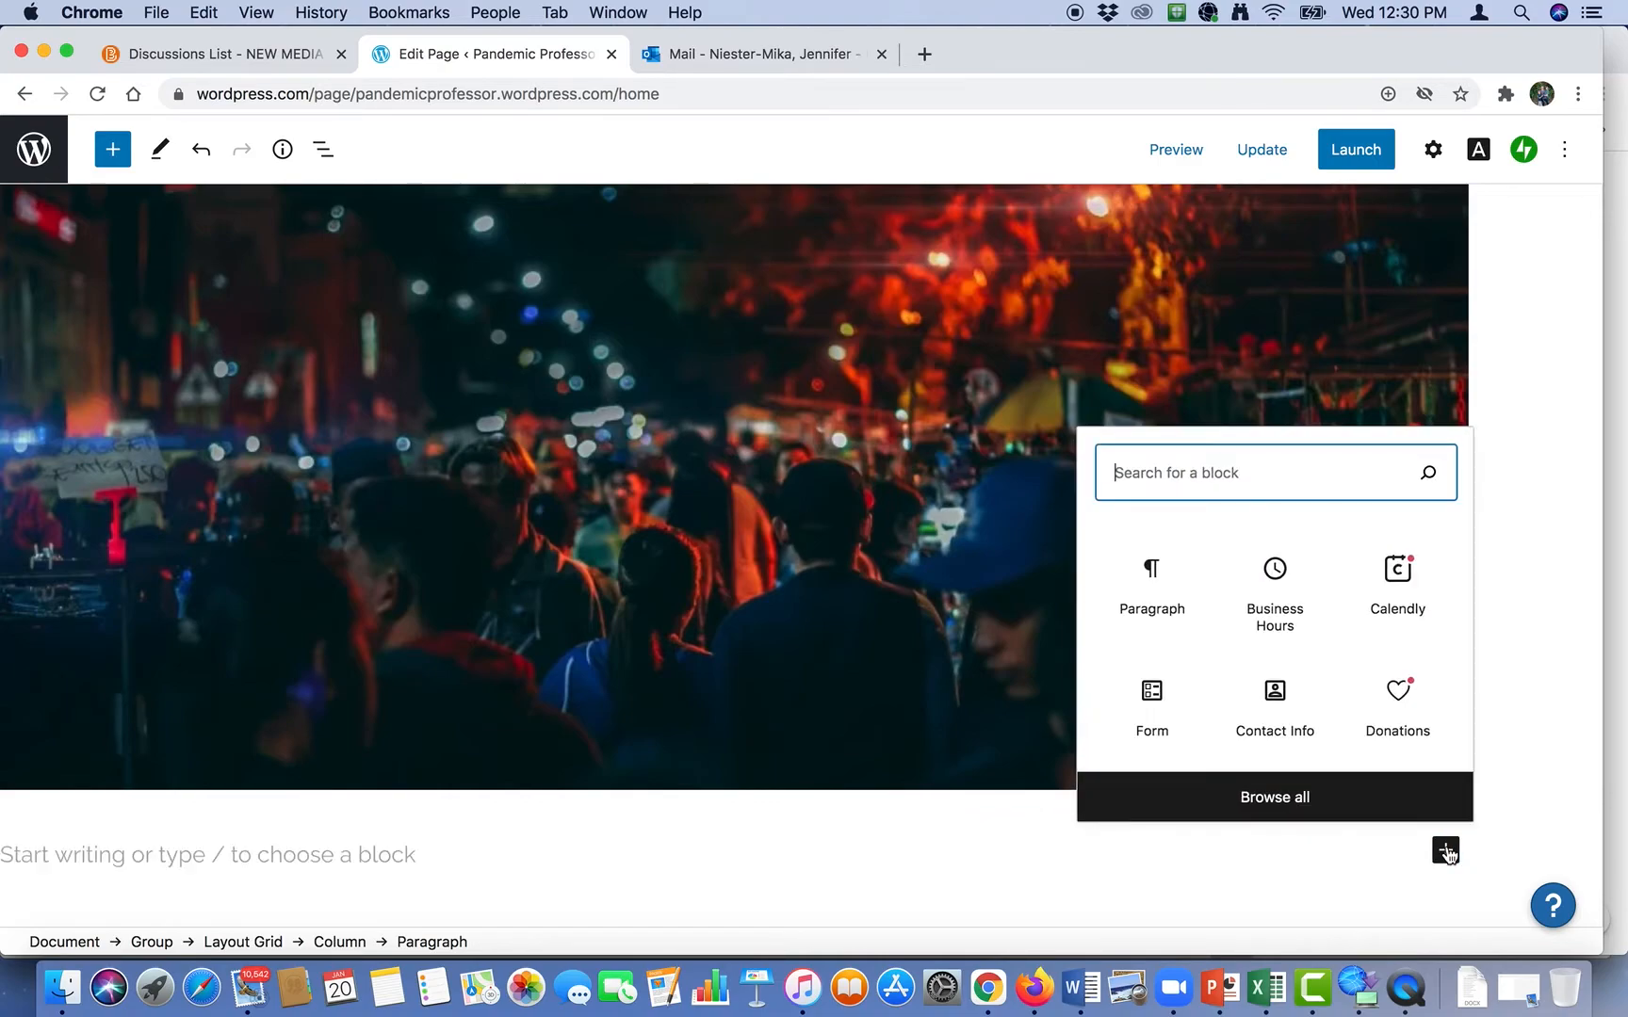
click(1168, 606)
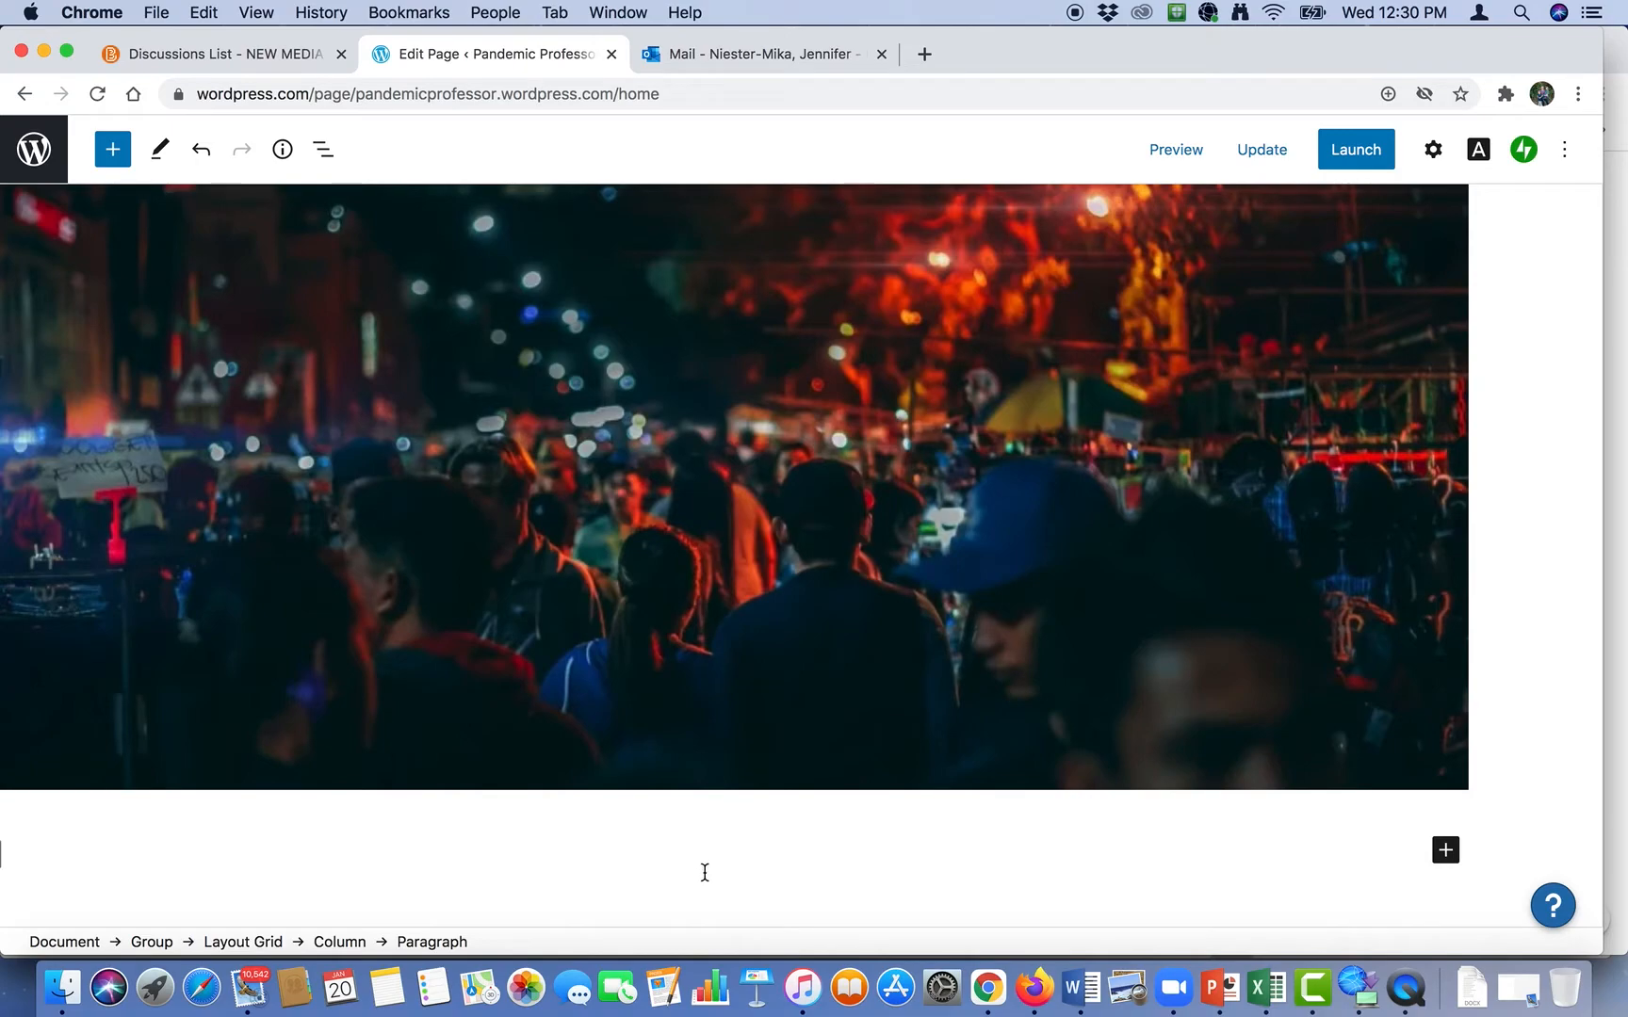
key(Down)
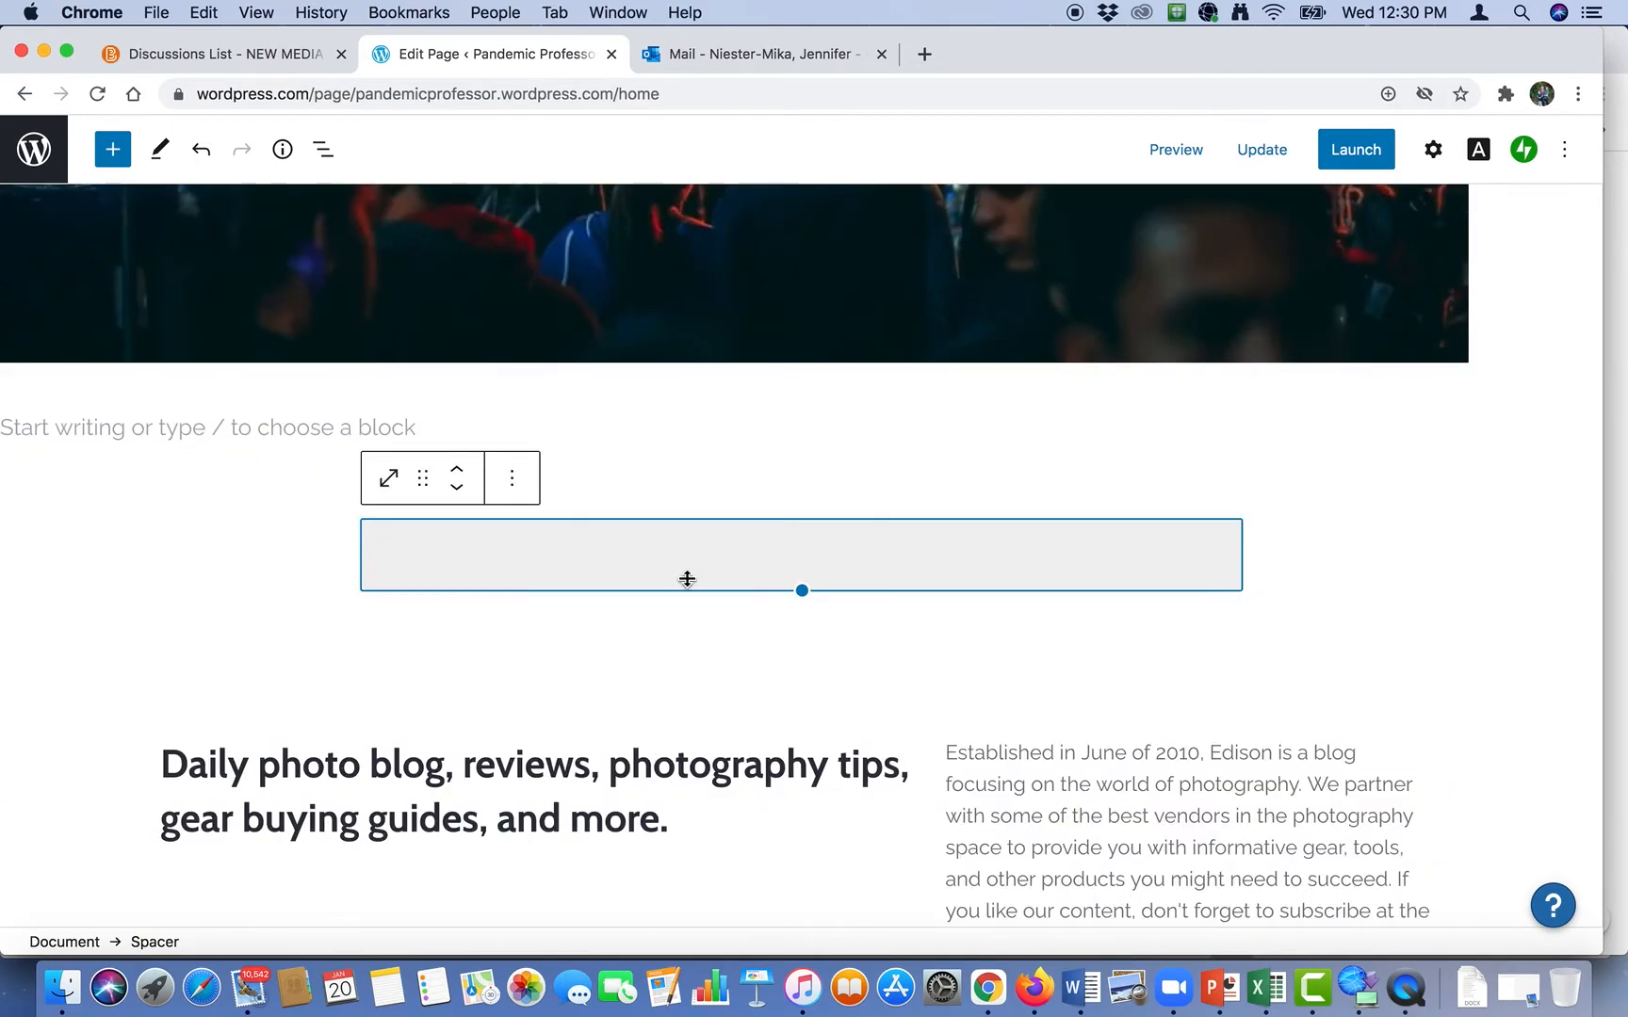
Step: Replace the "Daily photo blog, reviews..." heading on the home page with "Welcome to Website"
click(551, 765)
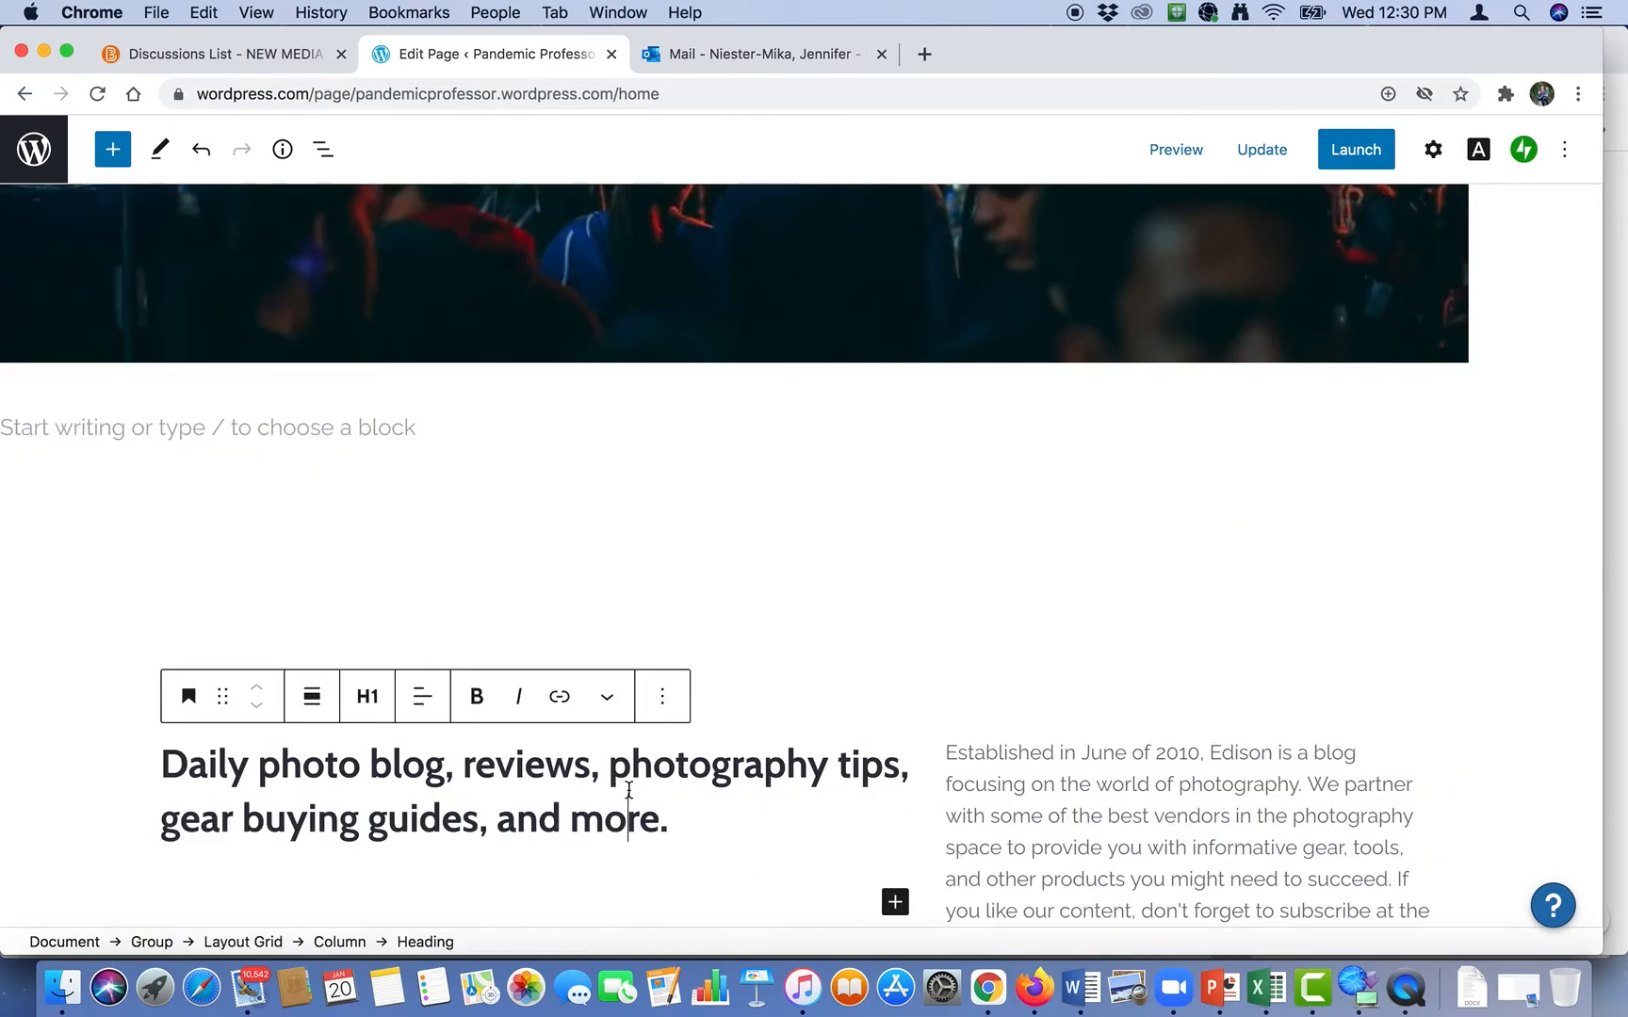
drag(661, 812, 160, 758)
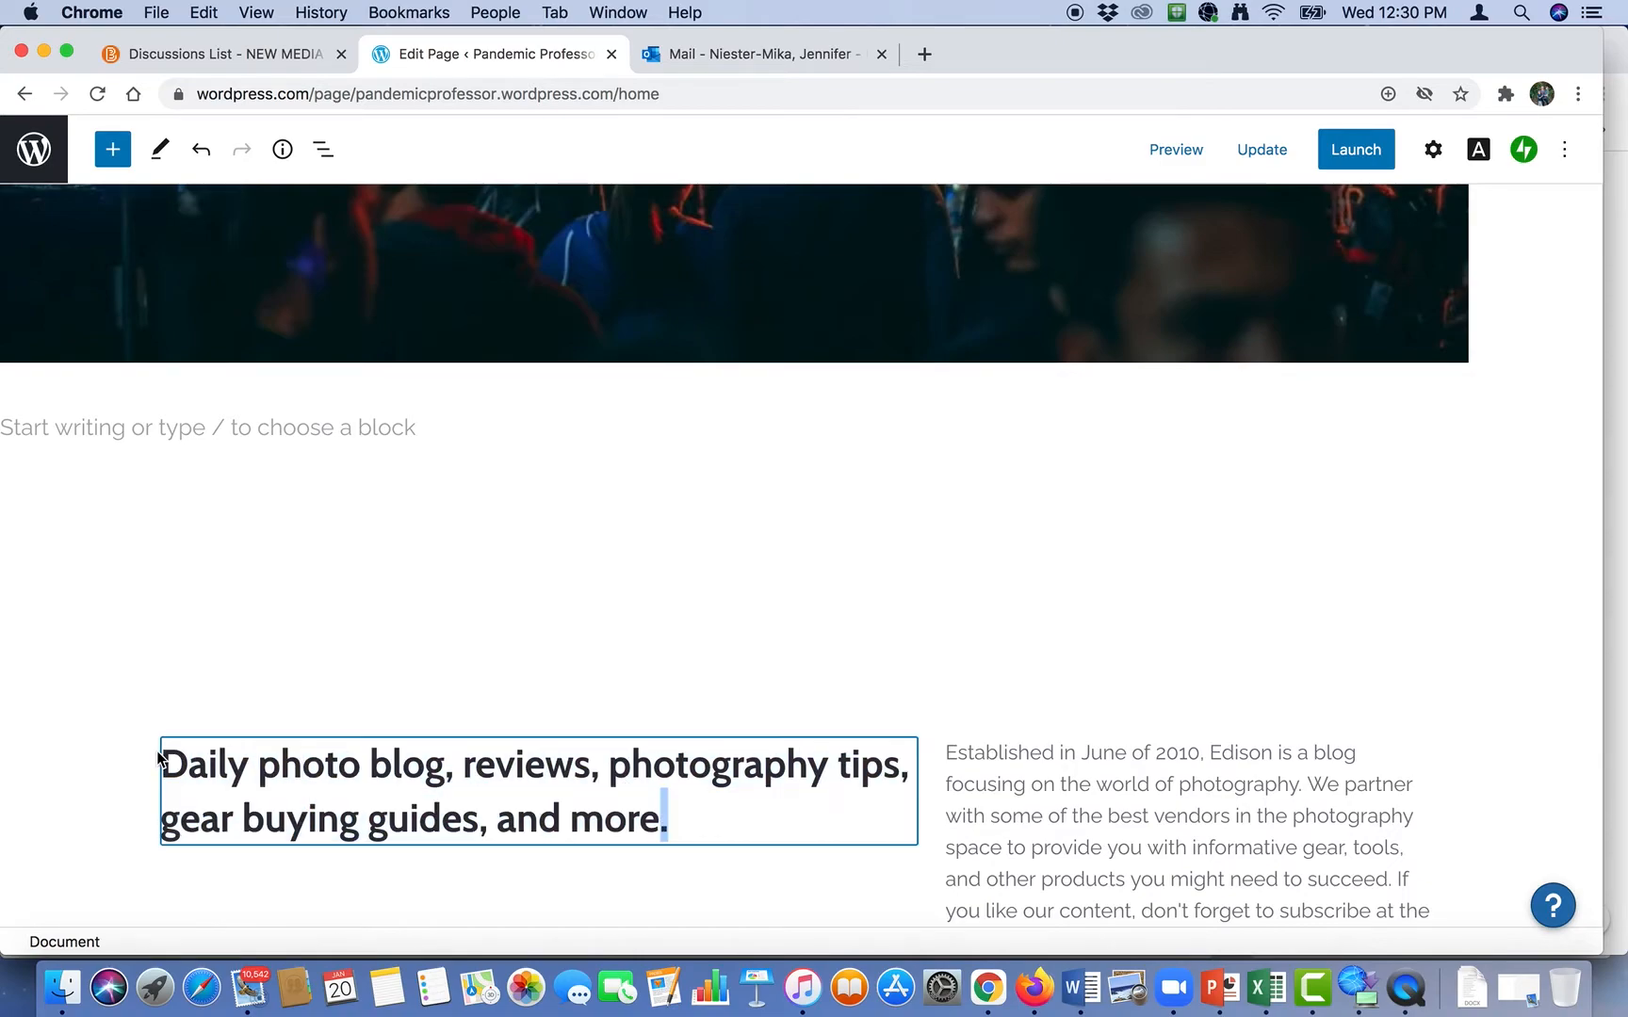
scroll(160, 758, down, 1)
click(677, 788)
mouse_move(676, 788)
mouse_down()
mouse_move(147, 753)
mouse_move(390, 753)
mouse_move(667, 789)
mouse_up()
click(162, 744)
text(Welco)
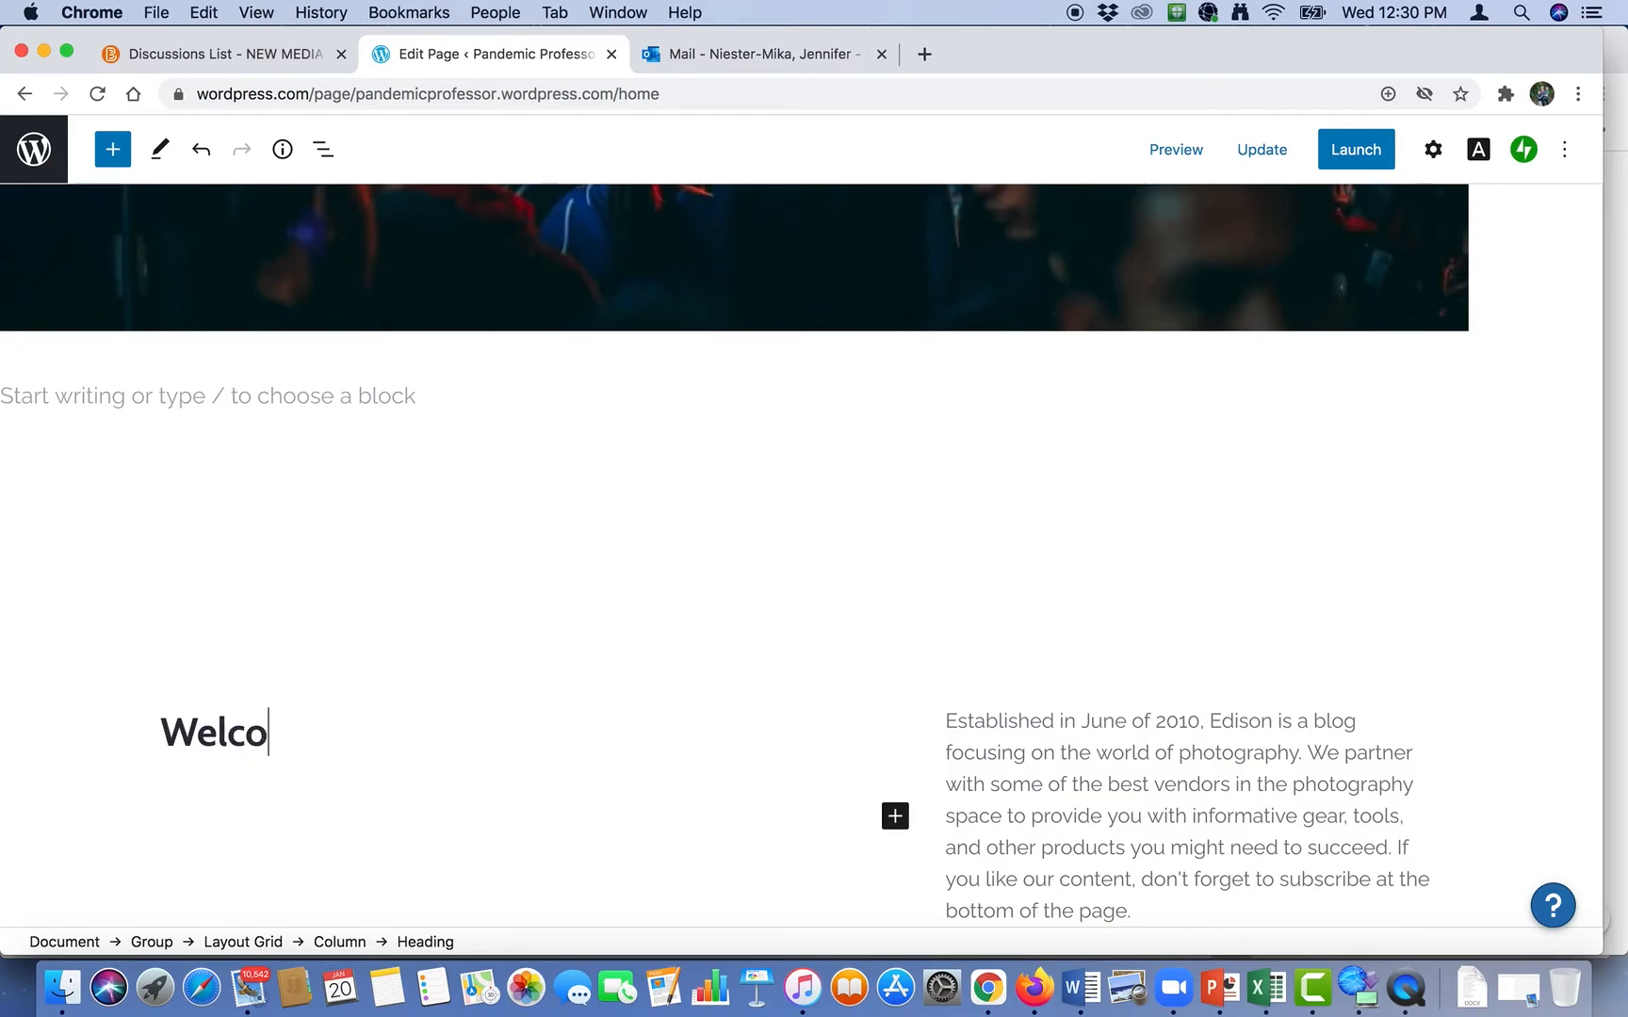
text(me to Website)
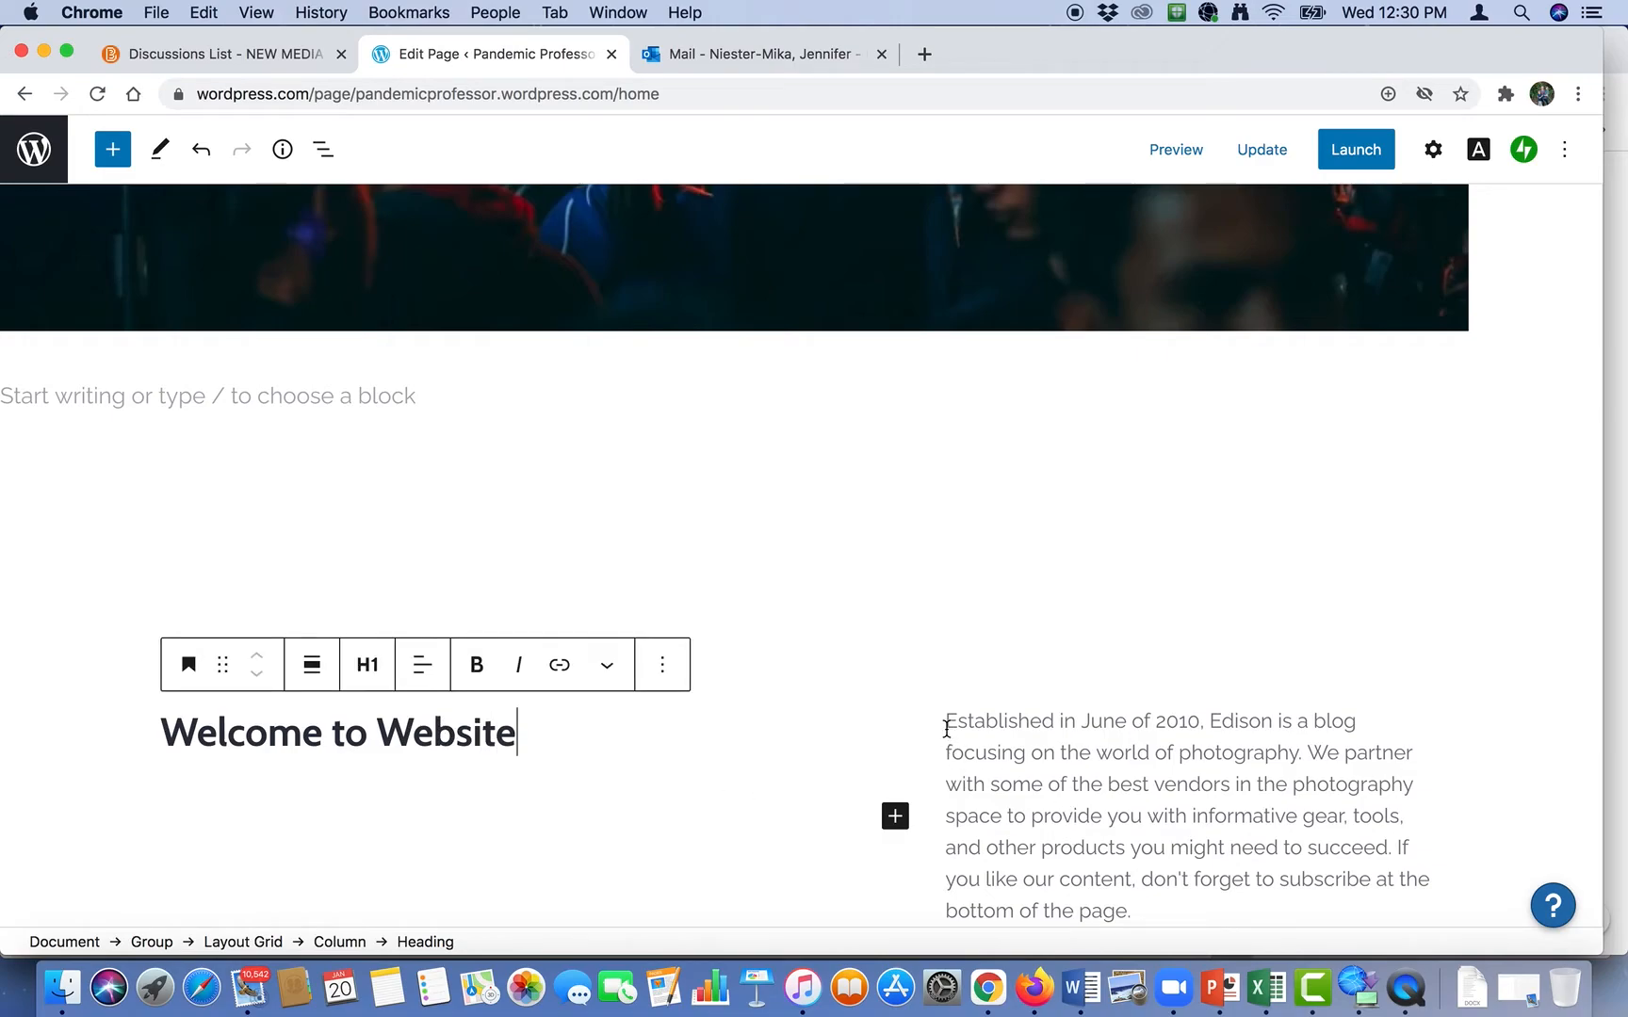
Step: Replace the introductory paragraph beside the heading with "Here is what you will find....."
drag(945, 723, 1128, 900)
scroll(1135, 902, down, 1)
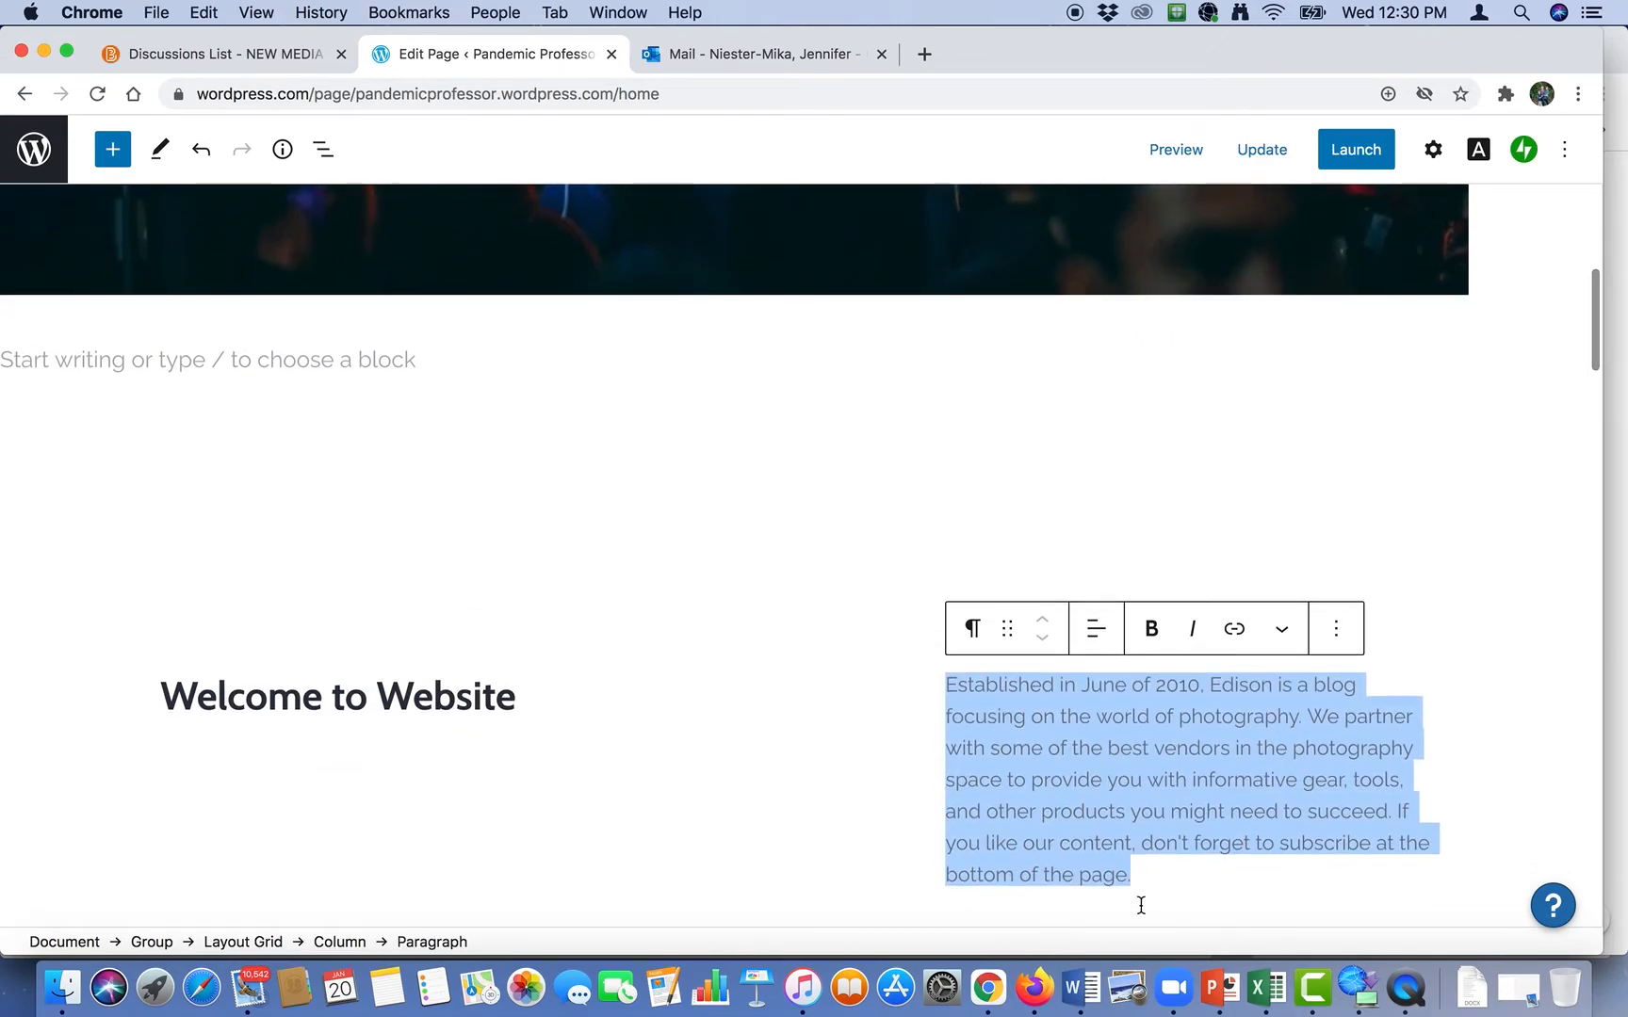
text(Here is wha)
key(BackSpace)
text(at you will find.....)
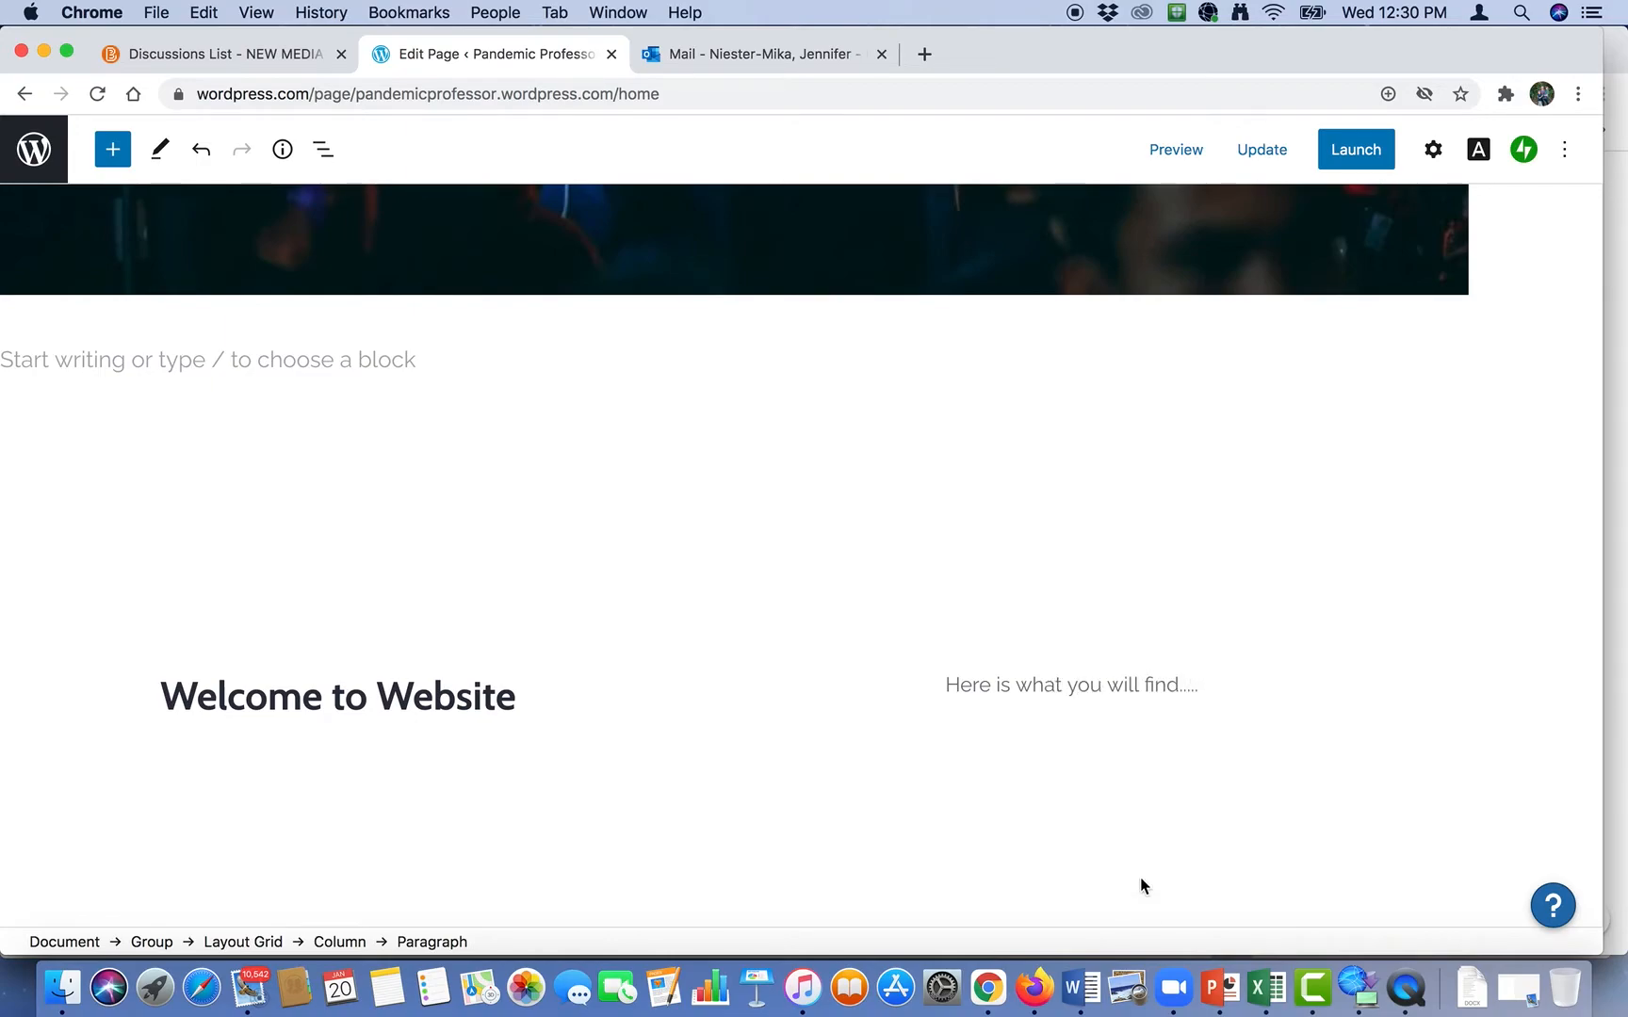
Step: Preview the edited home page in desktop view and look through it down to the latest posts
click(1176, 153)
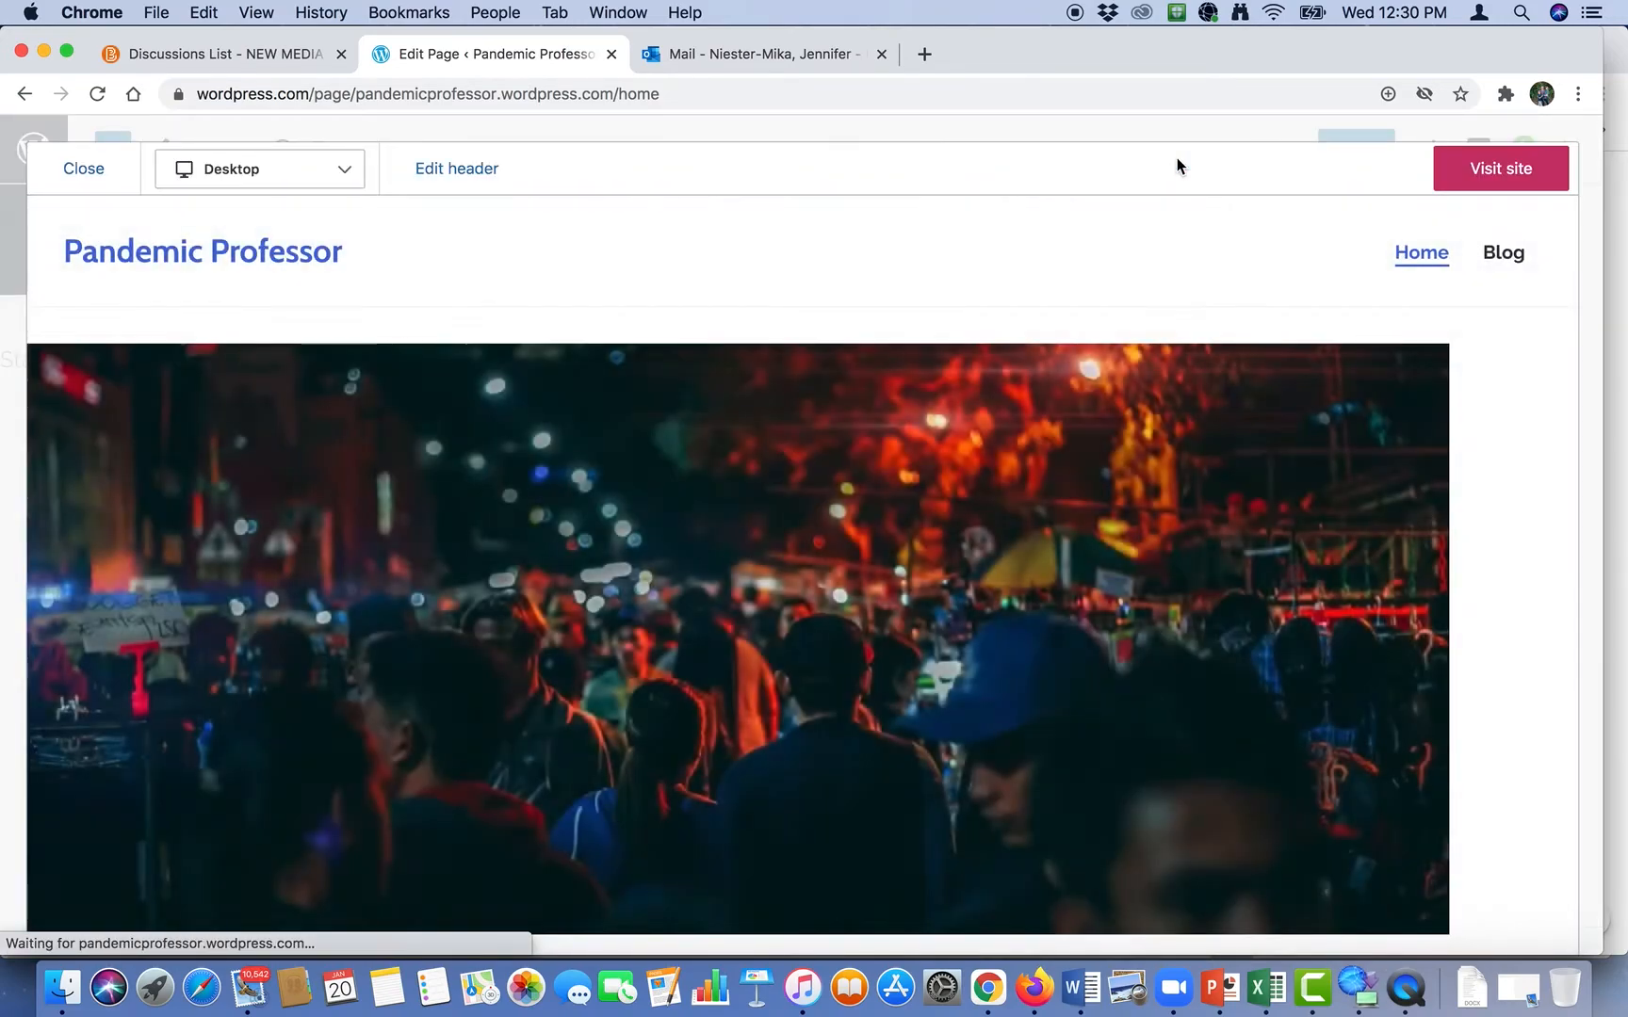
scroll(1285, 447, down, 2)
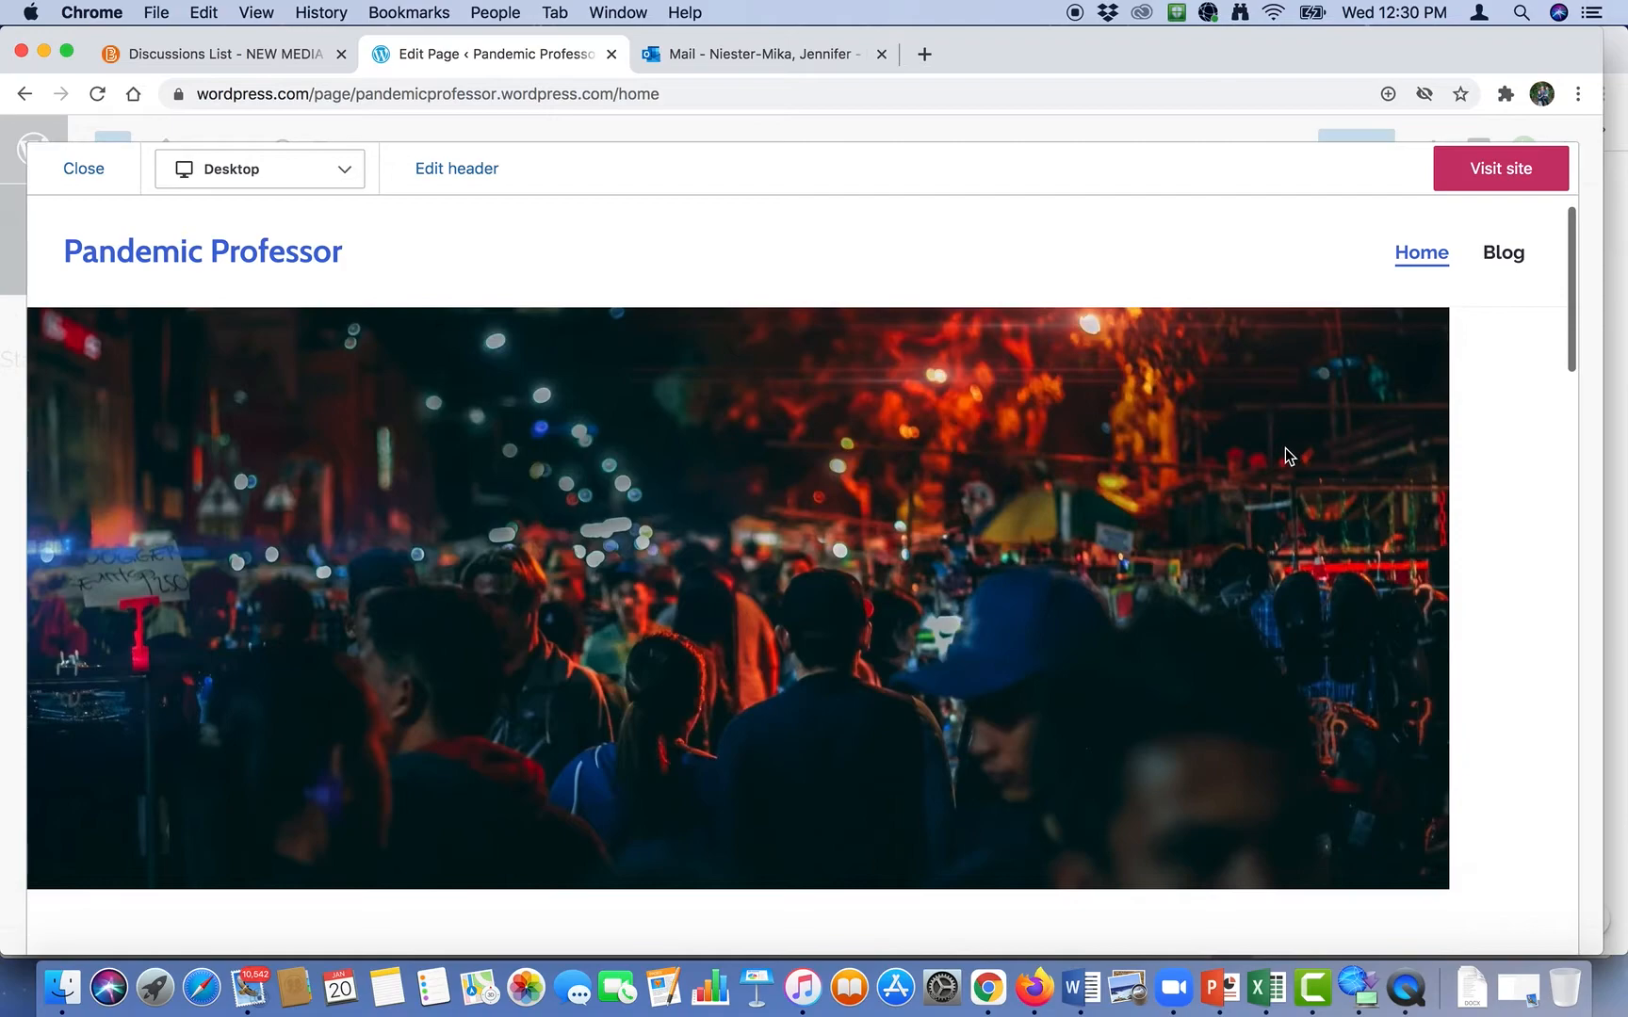
scroll(1286, 450, down, 8)
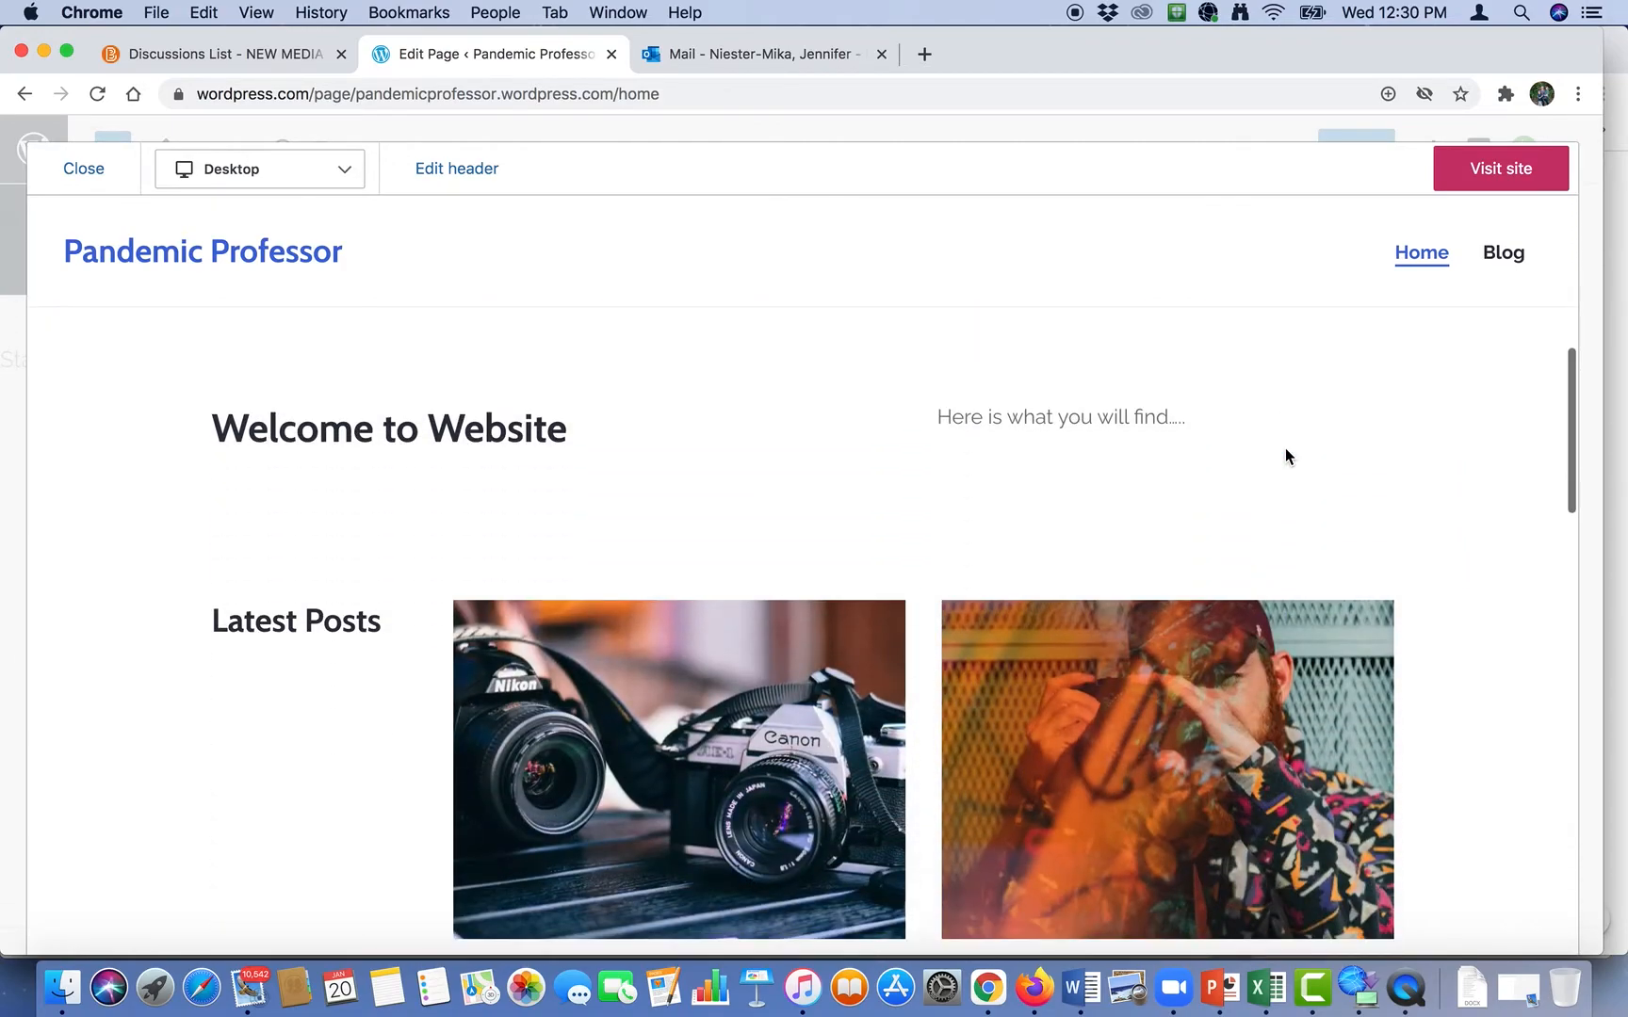
scroll(1284, 448, down, 12)
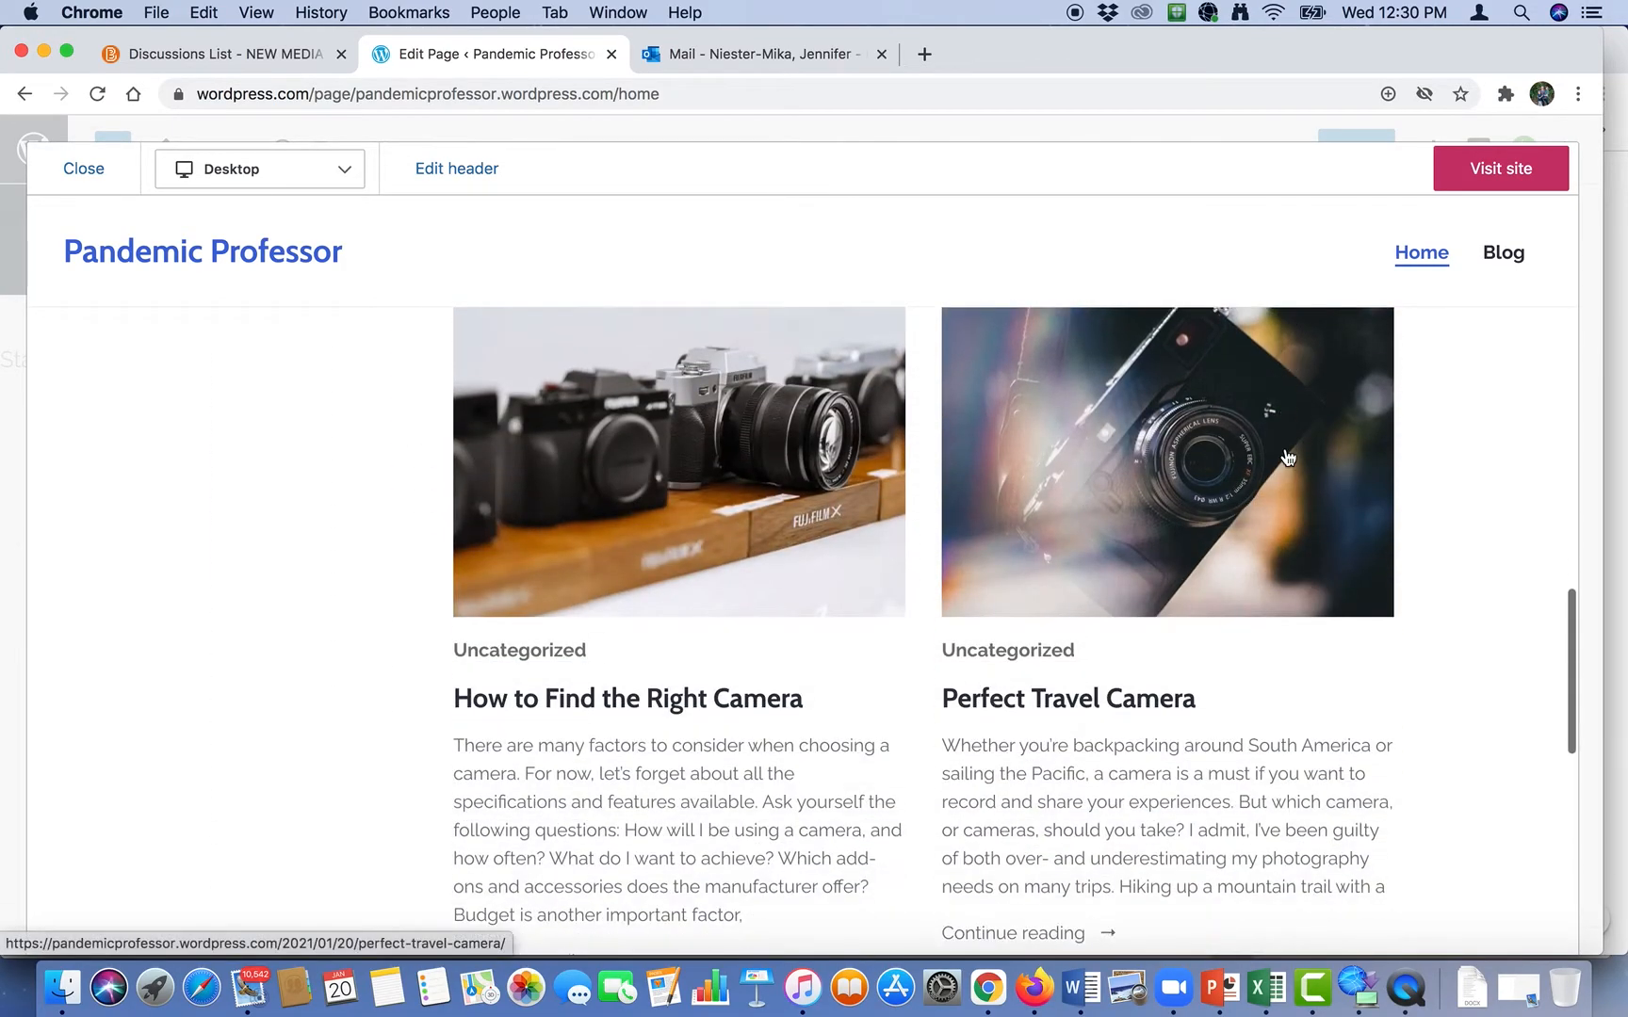
scroll(1288, 457, down, 8)
scroll(1288, 456, up, 6)
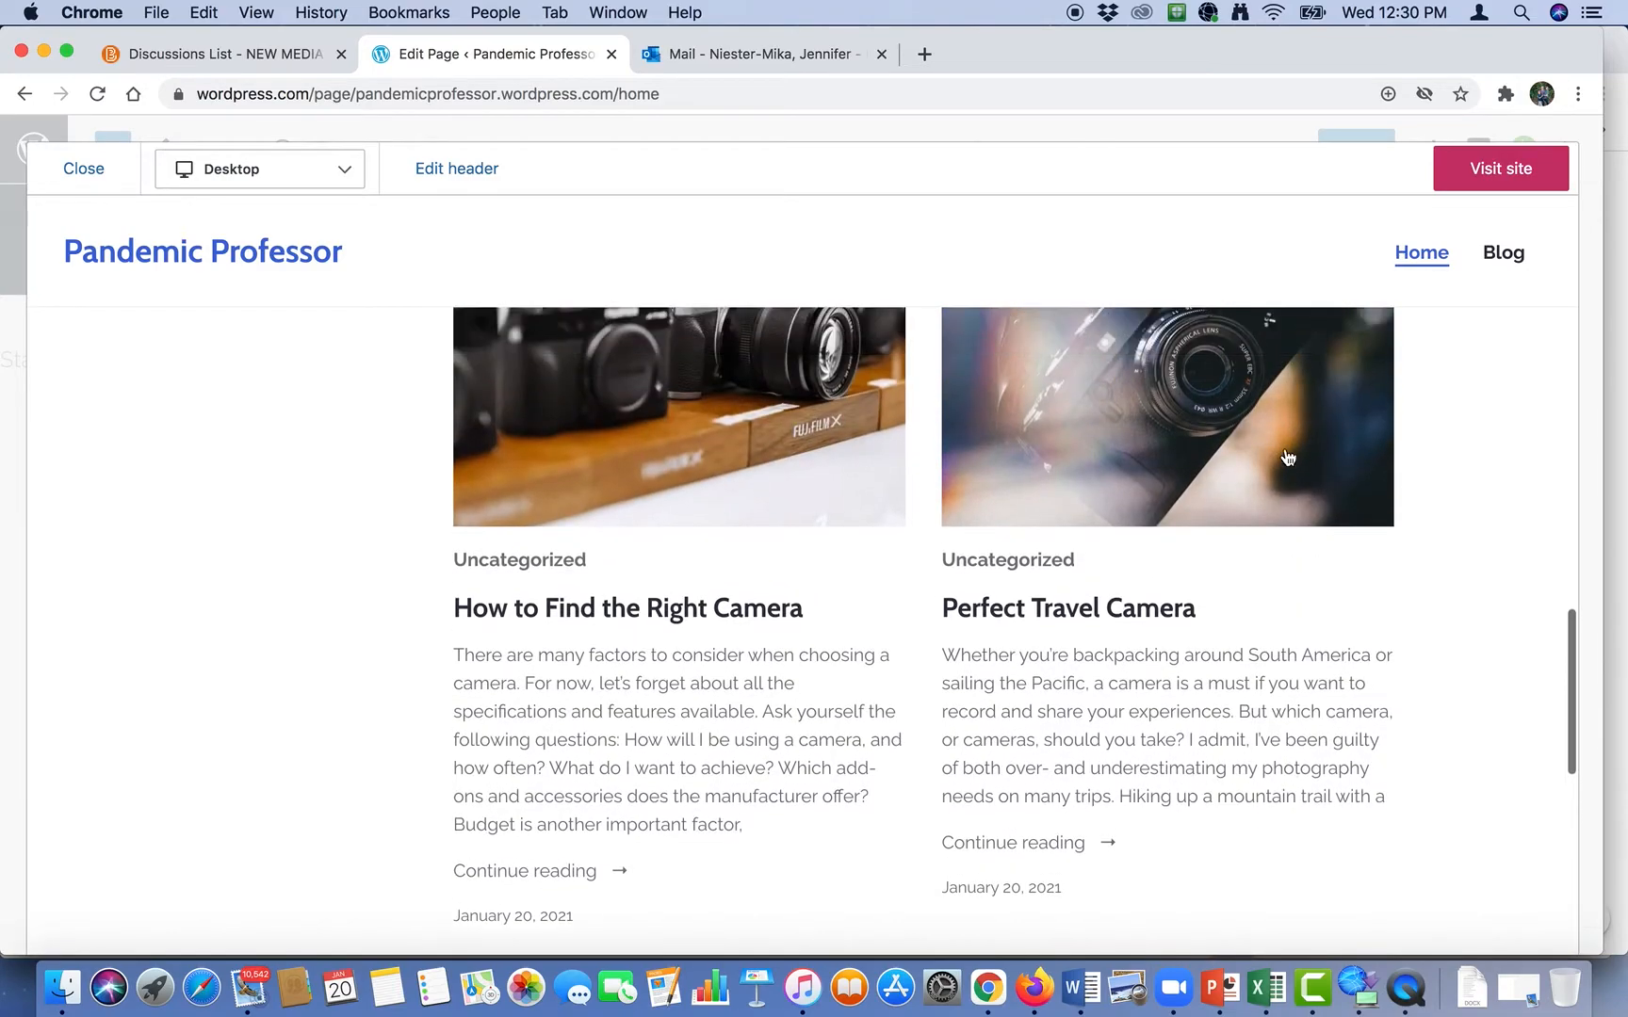
scroll(1288, 457, up, 10)
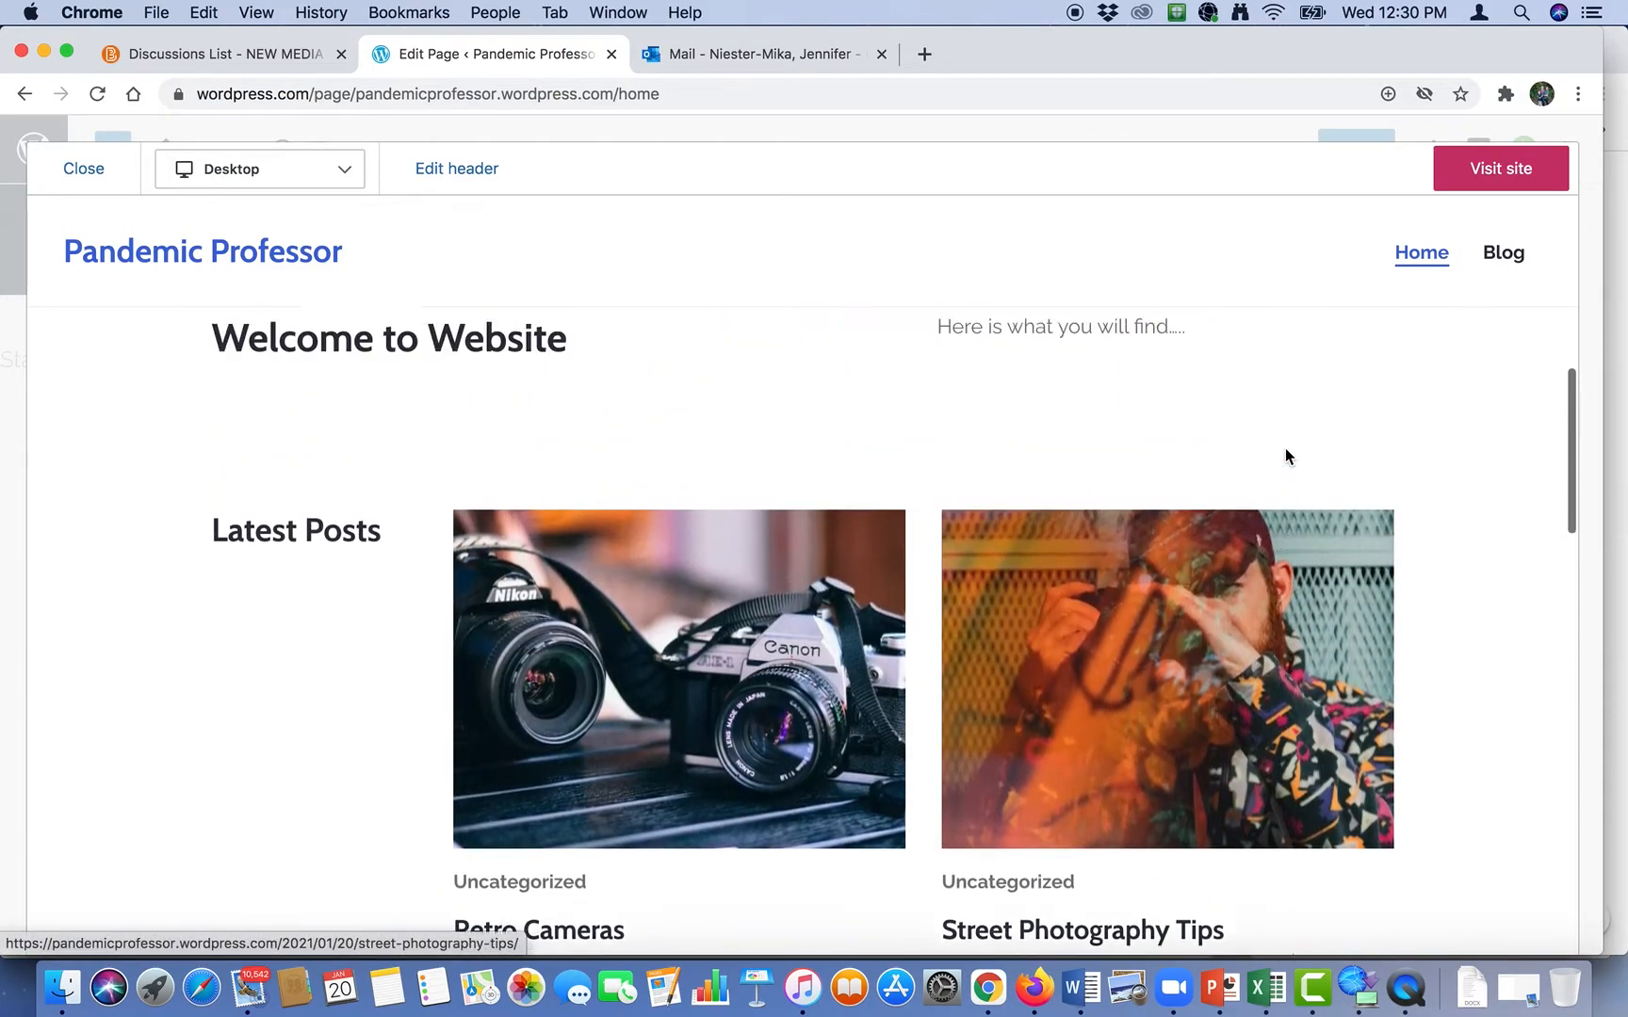
scroll(1286, 450, up, 8)
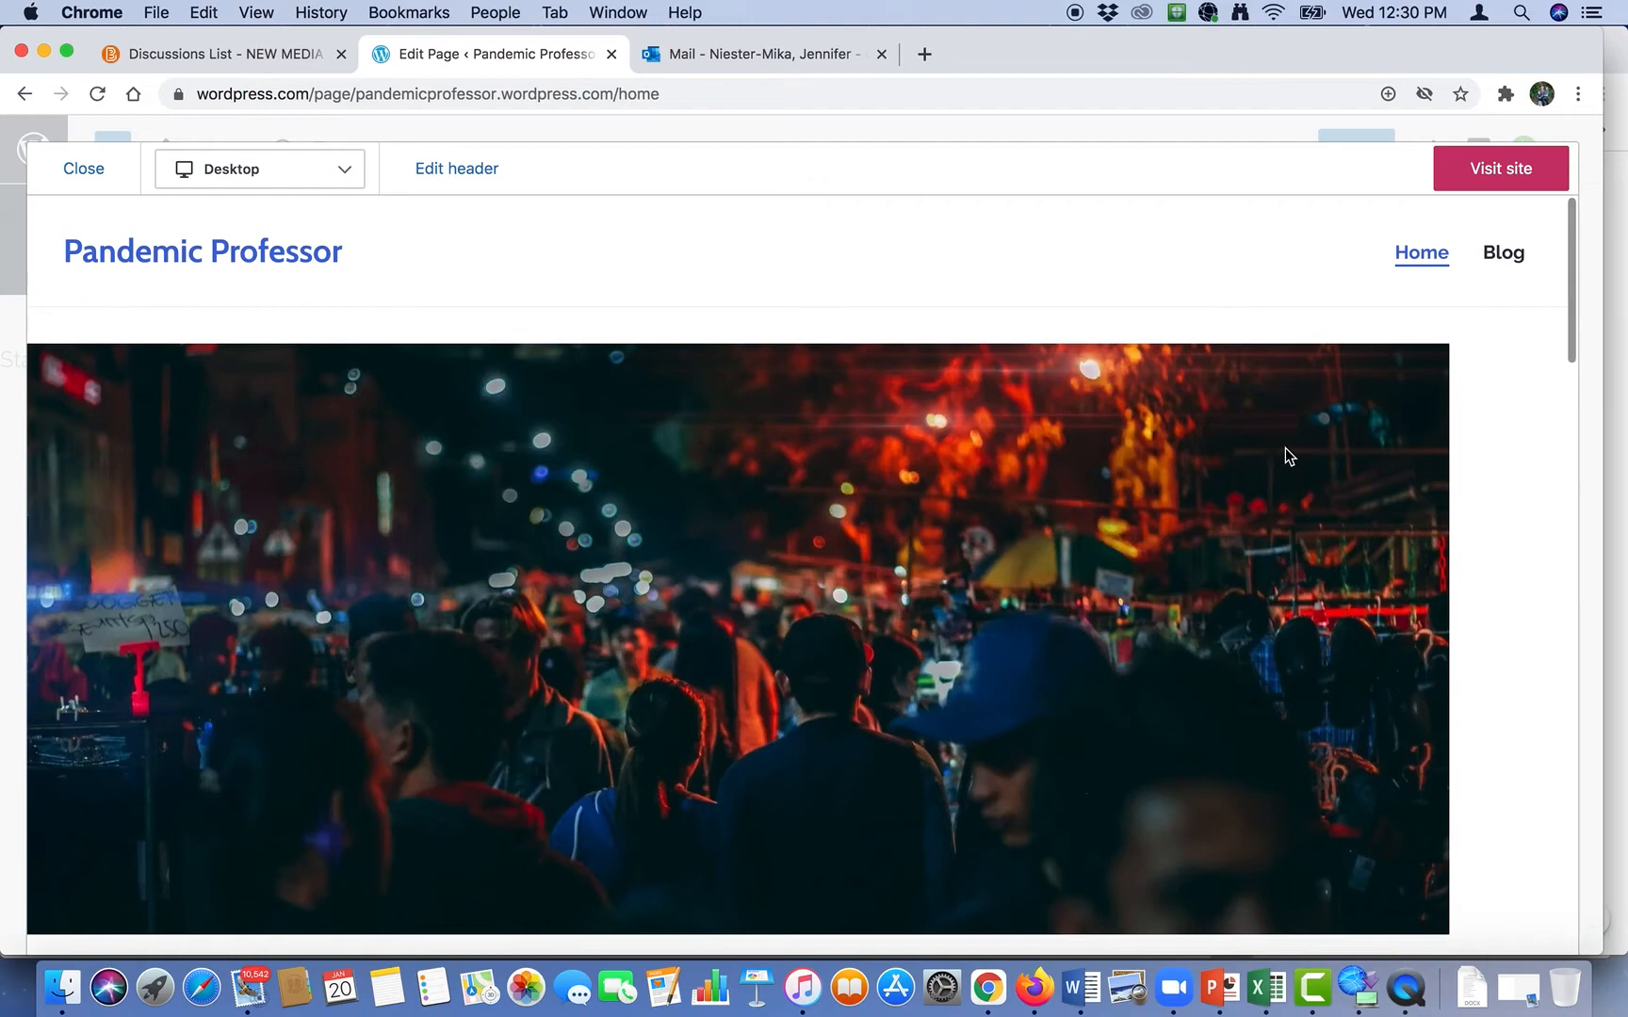
Step: Visit the site in its own browser tab and look through the whole home page
click(1489, 177)
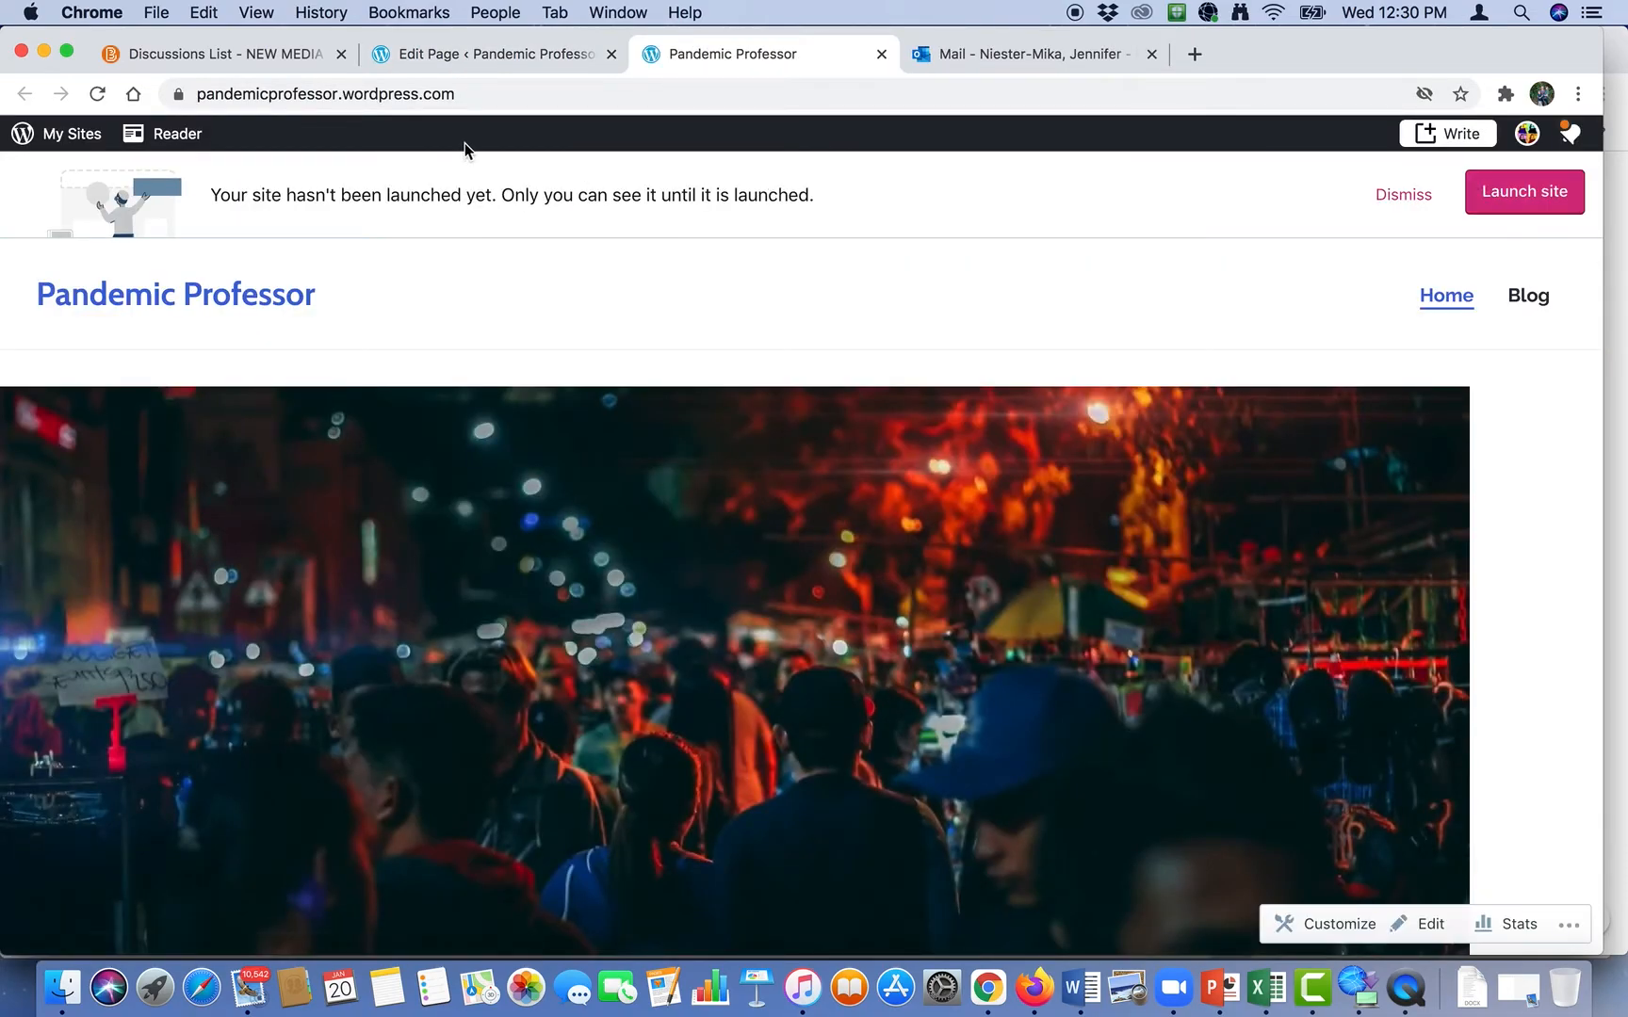
scroll(529, 201, down, 5)
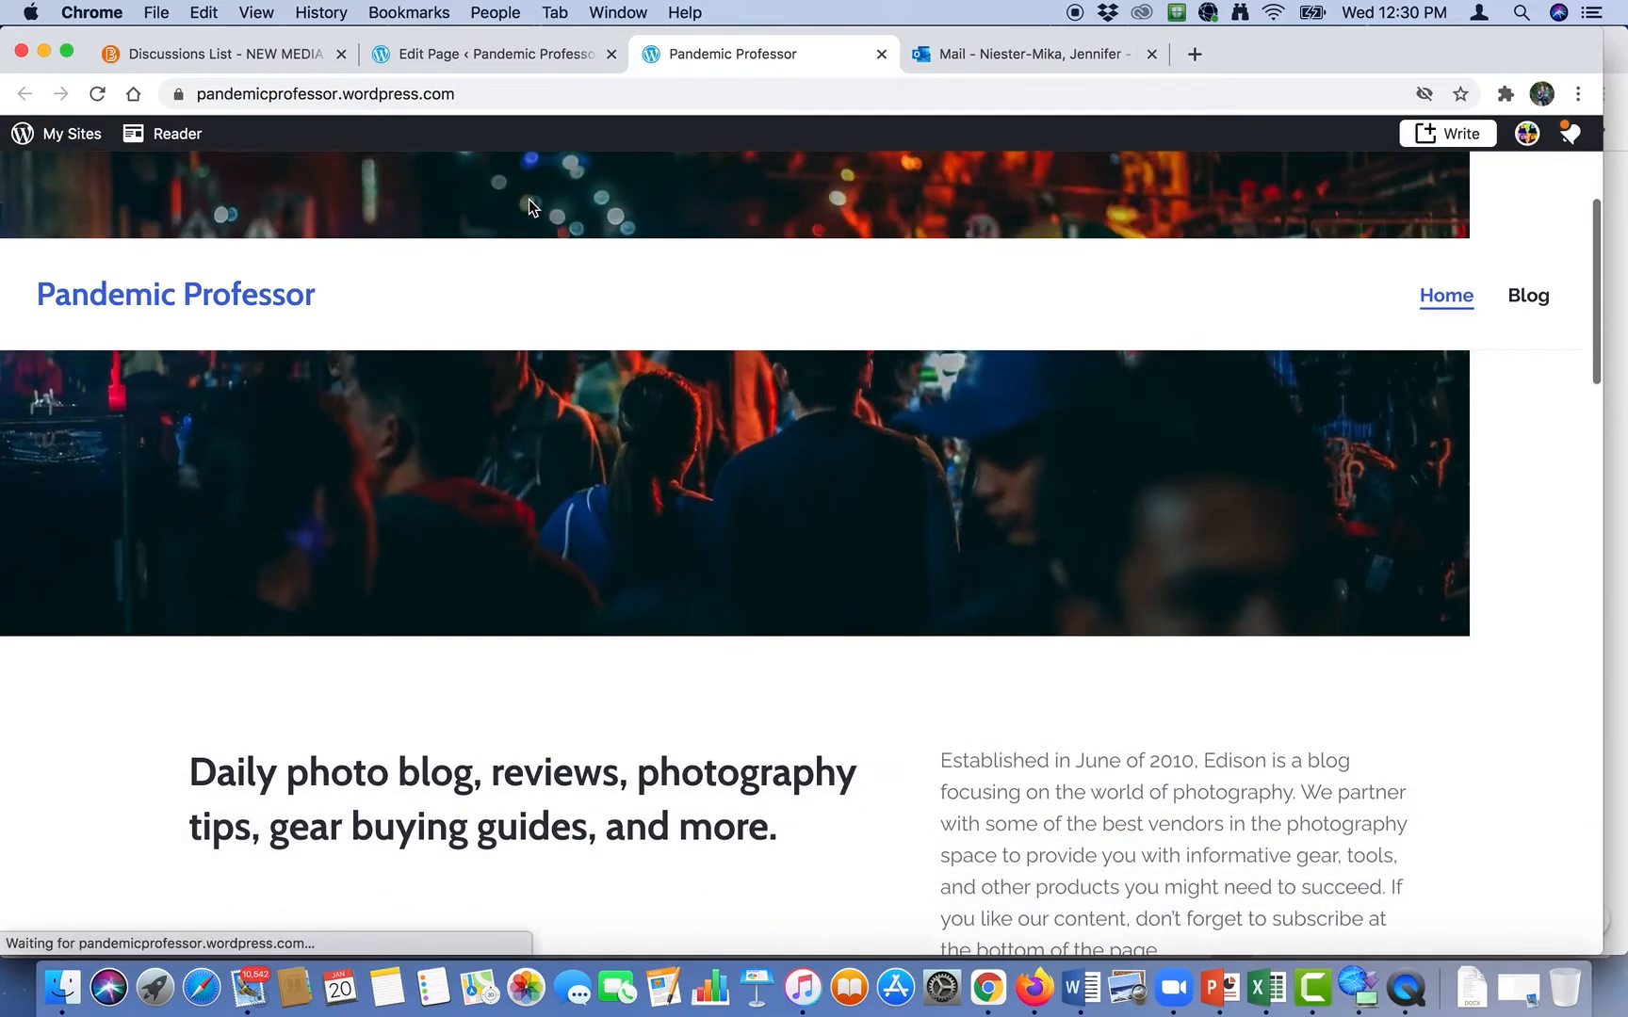
scroll(529, 198, down, 10)
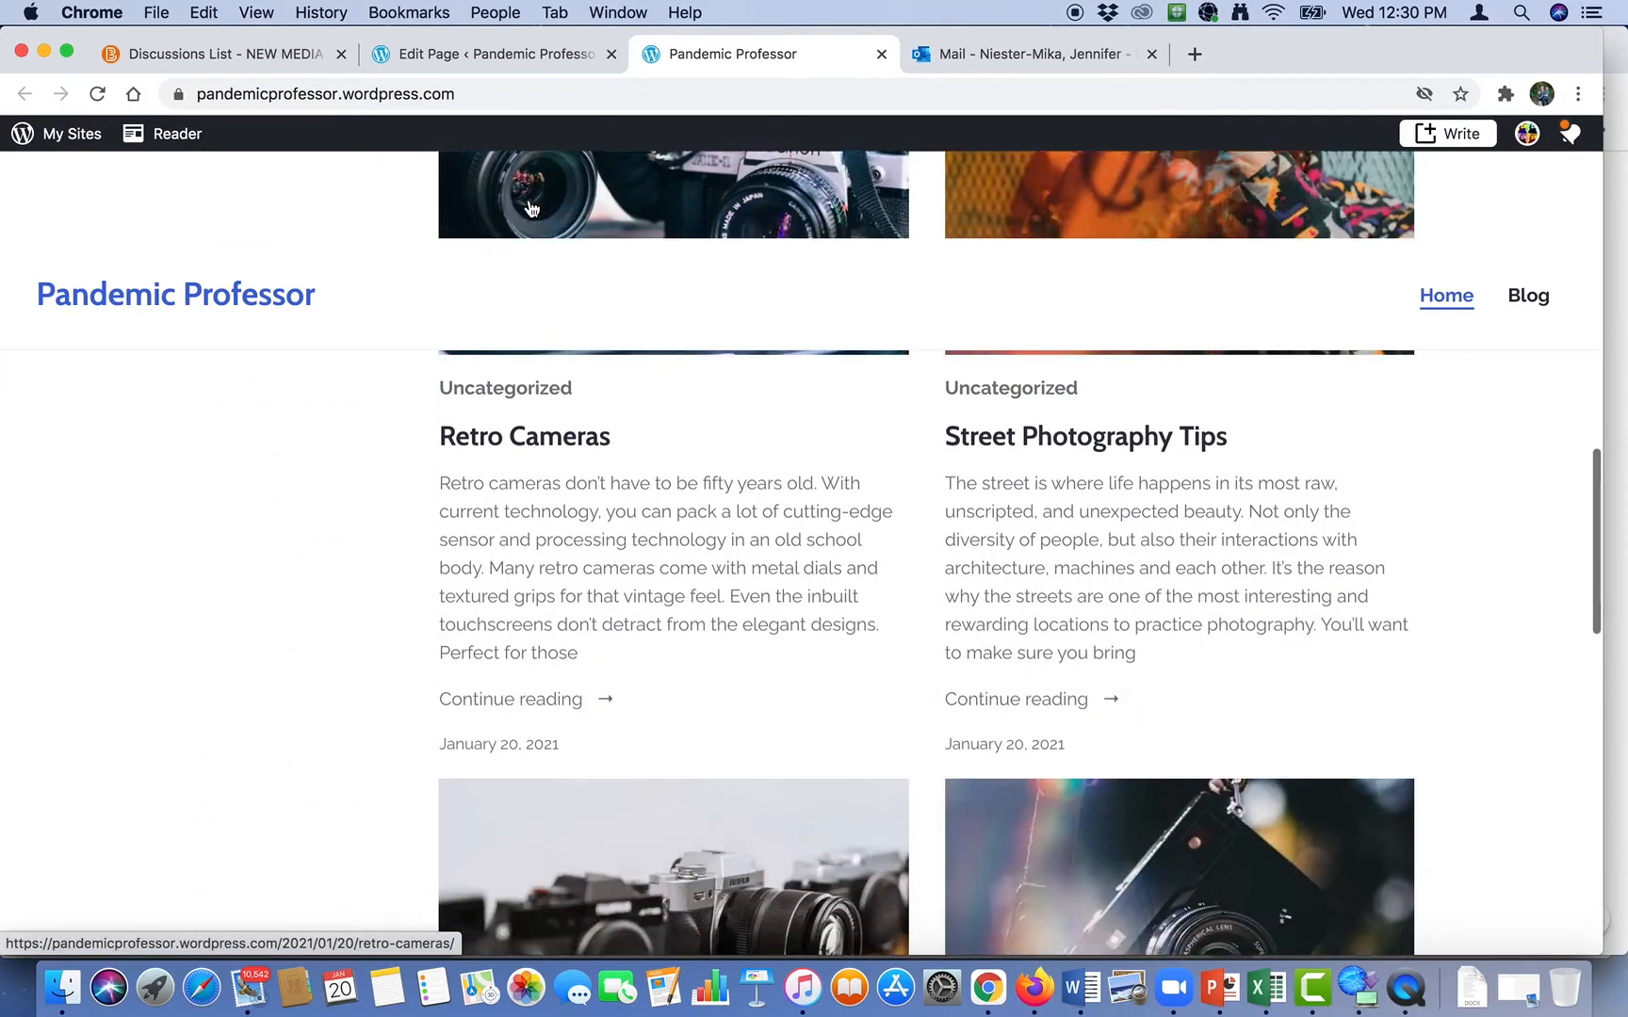
scroll(530, 201, down, 3)
scroll(529, 198, up, 6)
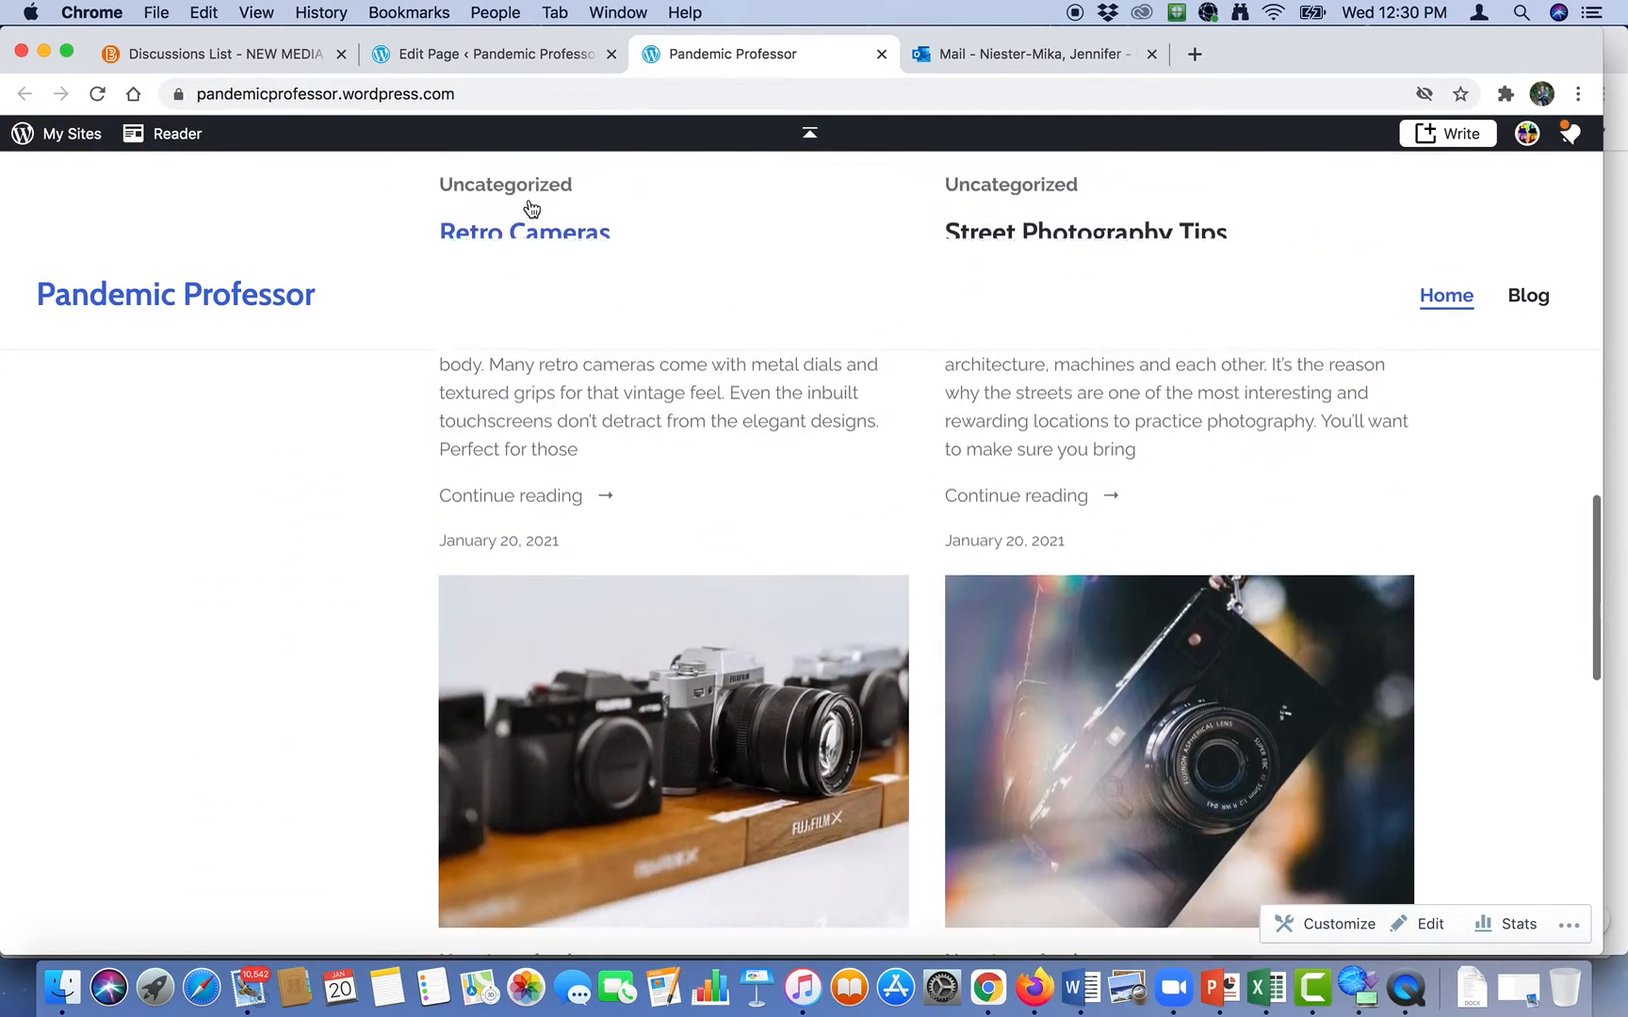
scroll(530, 206, up, 10)
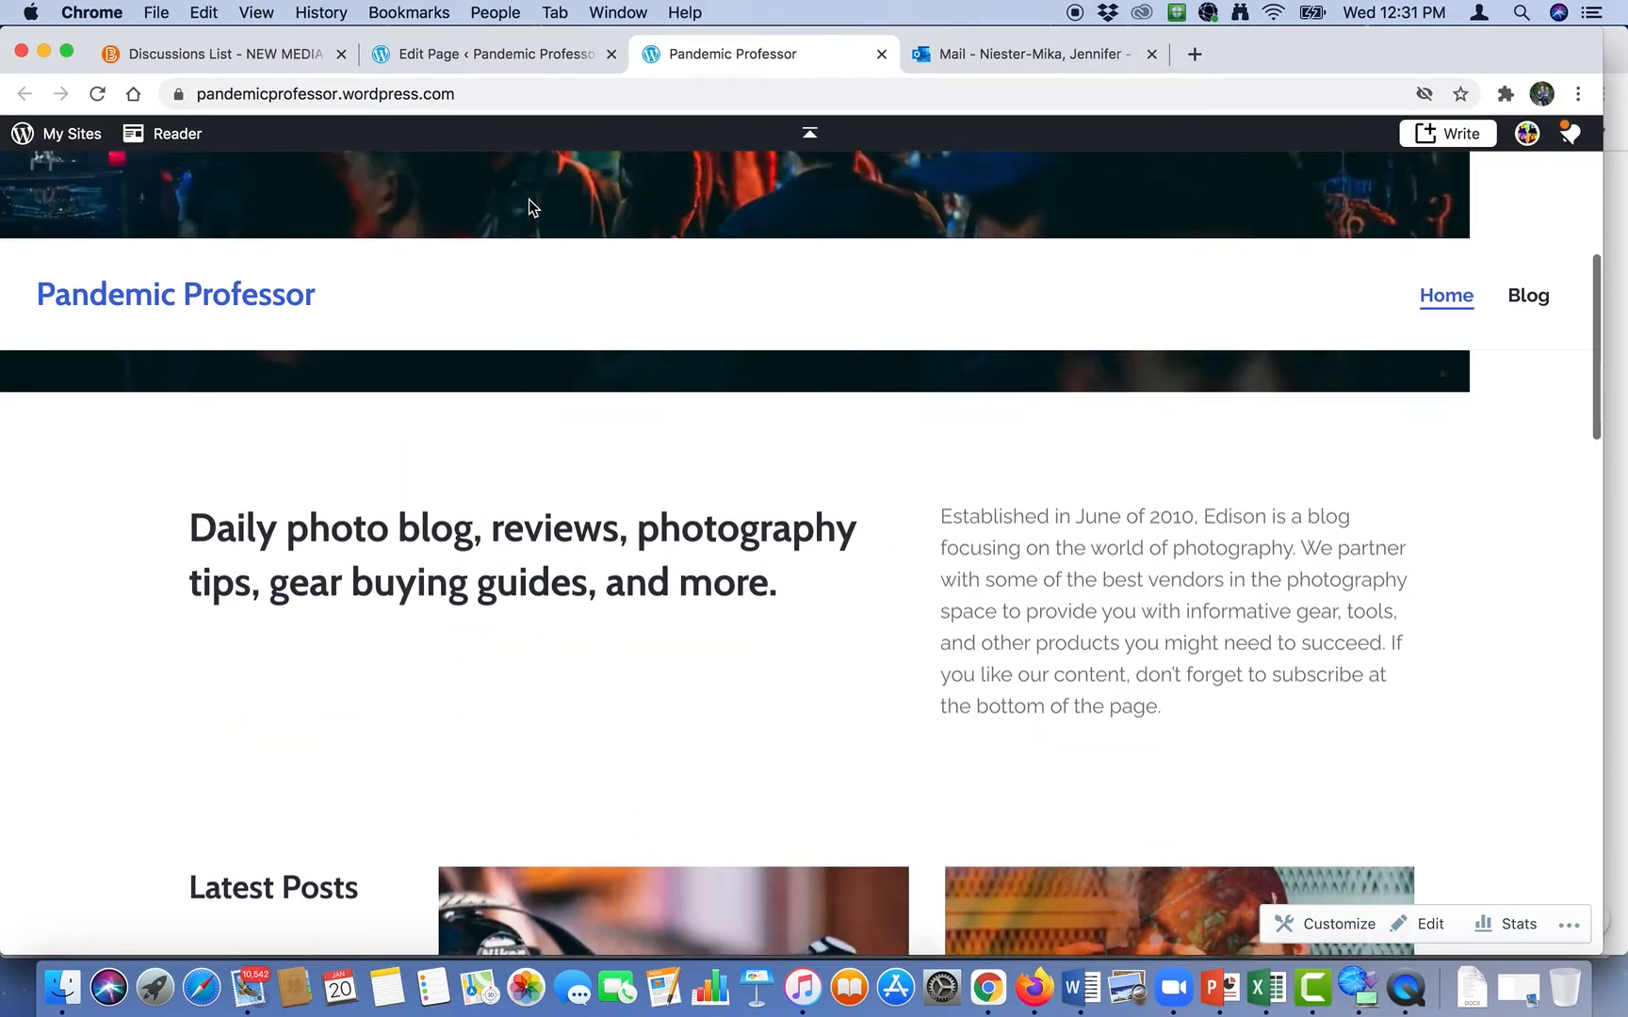
scroll(530, 198, up, 5)
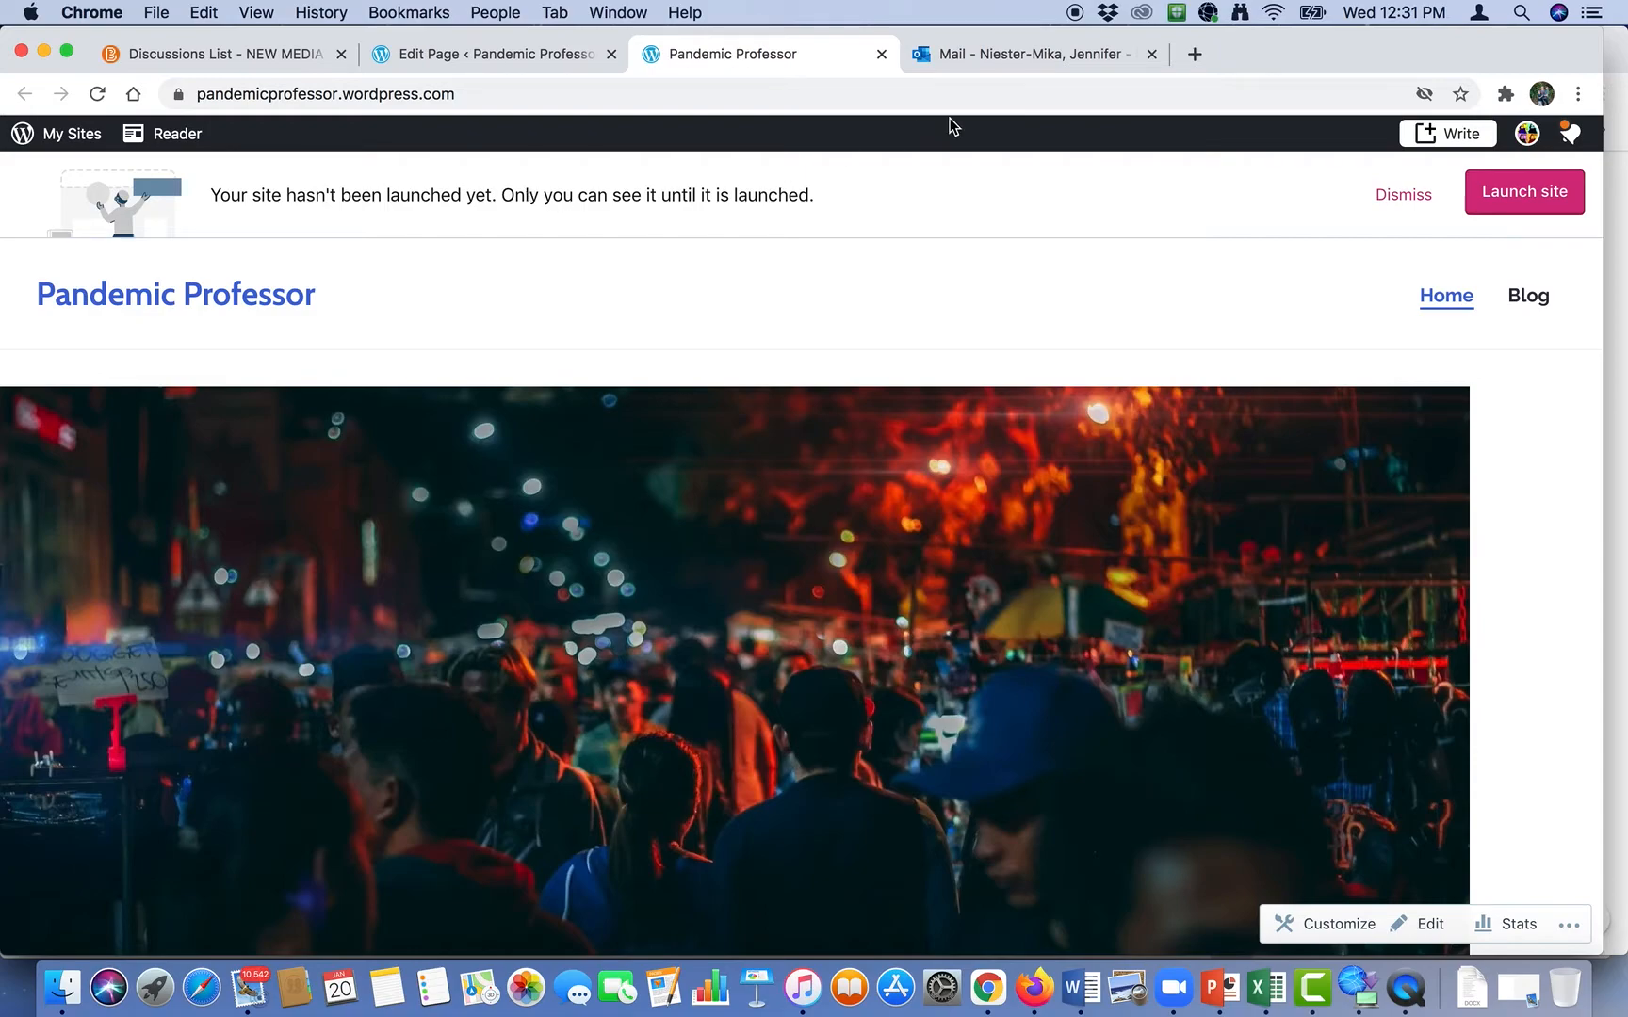
Step: Check the site's navigation between the Blog and Home pages, finishing on Home
click(1516, 301)
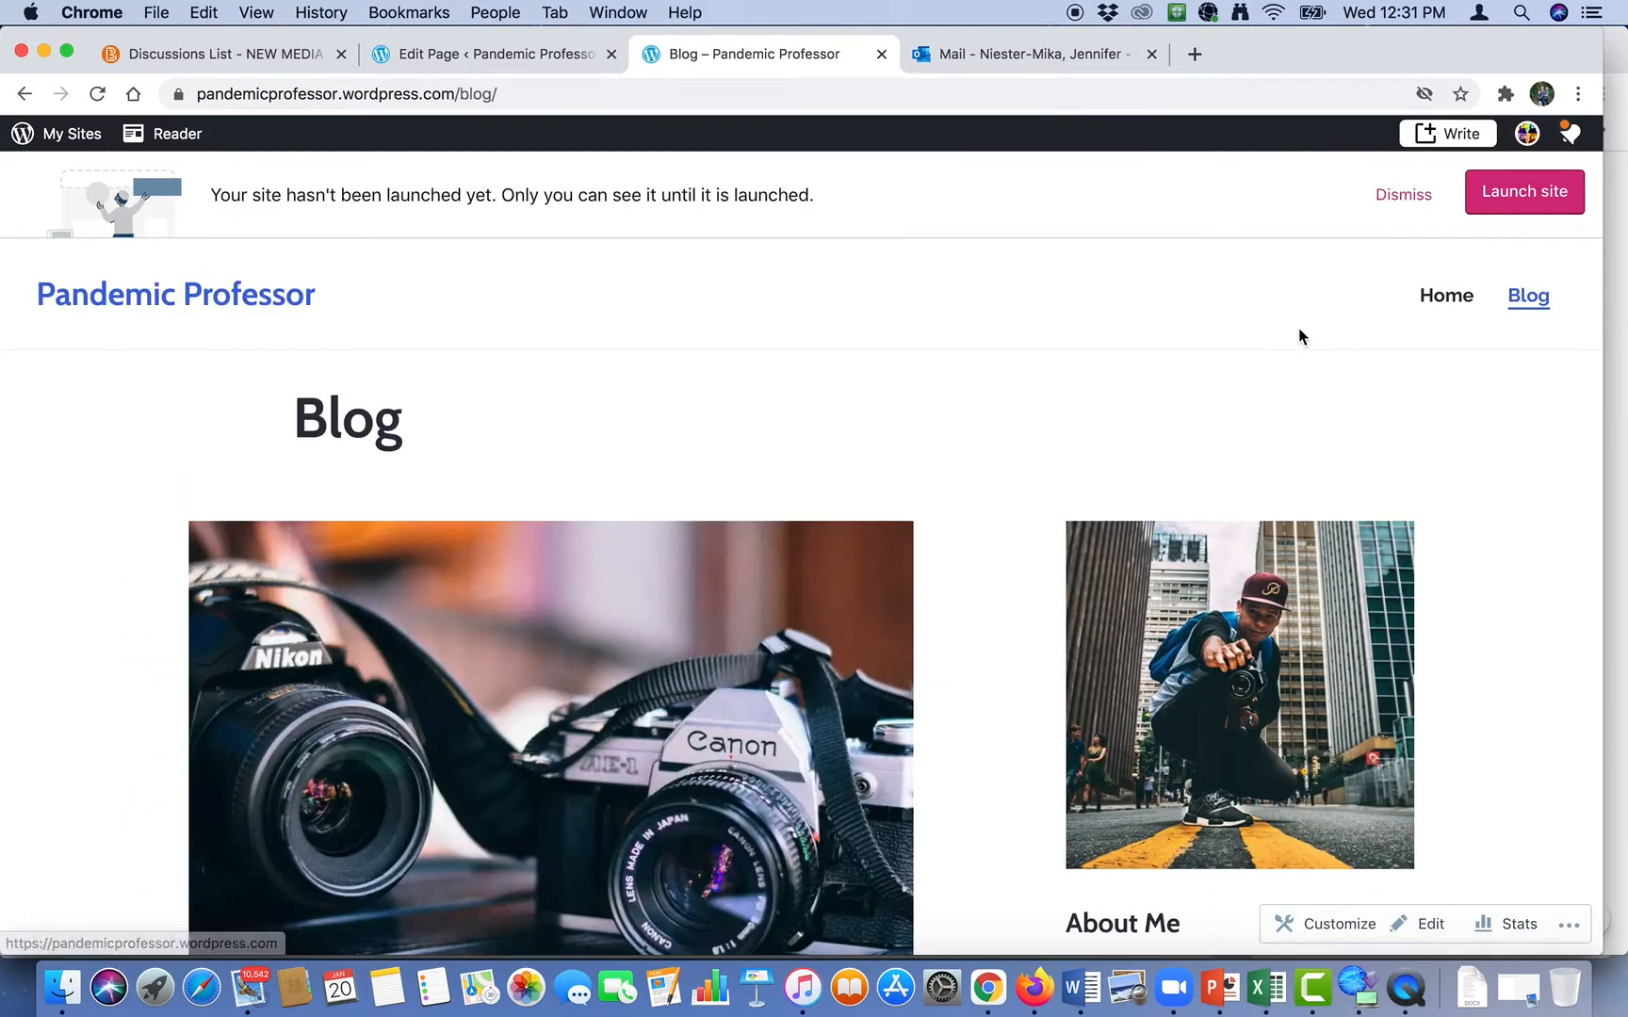
scroll(1251, 322, down, 1)
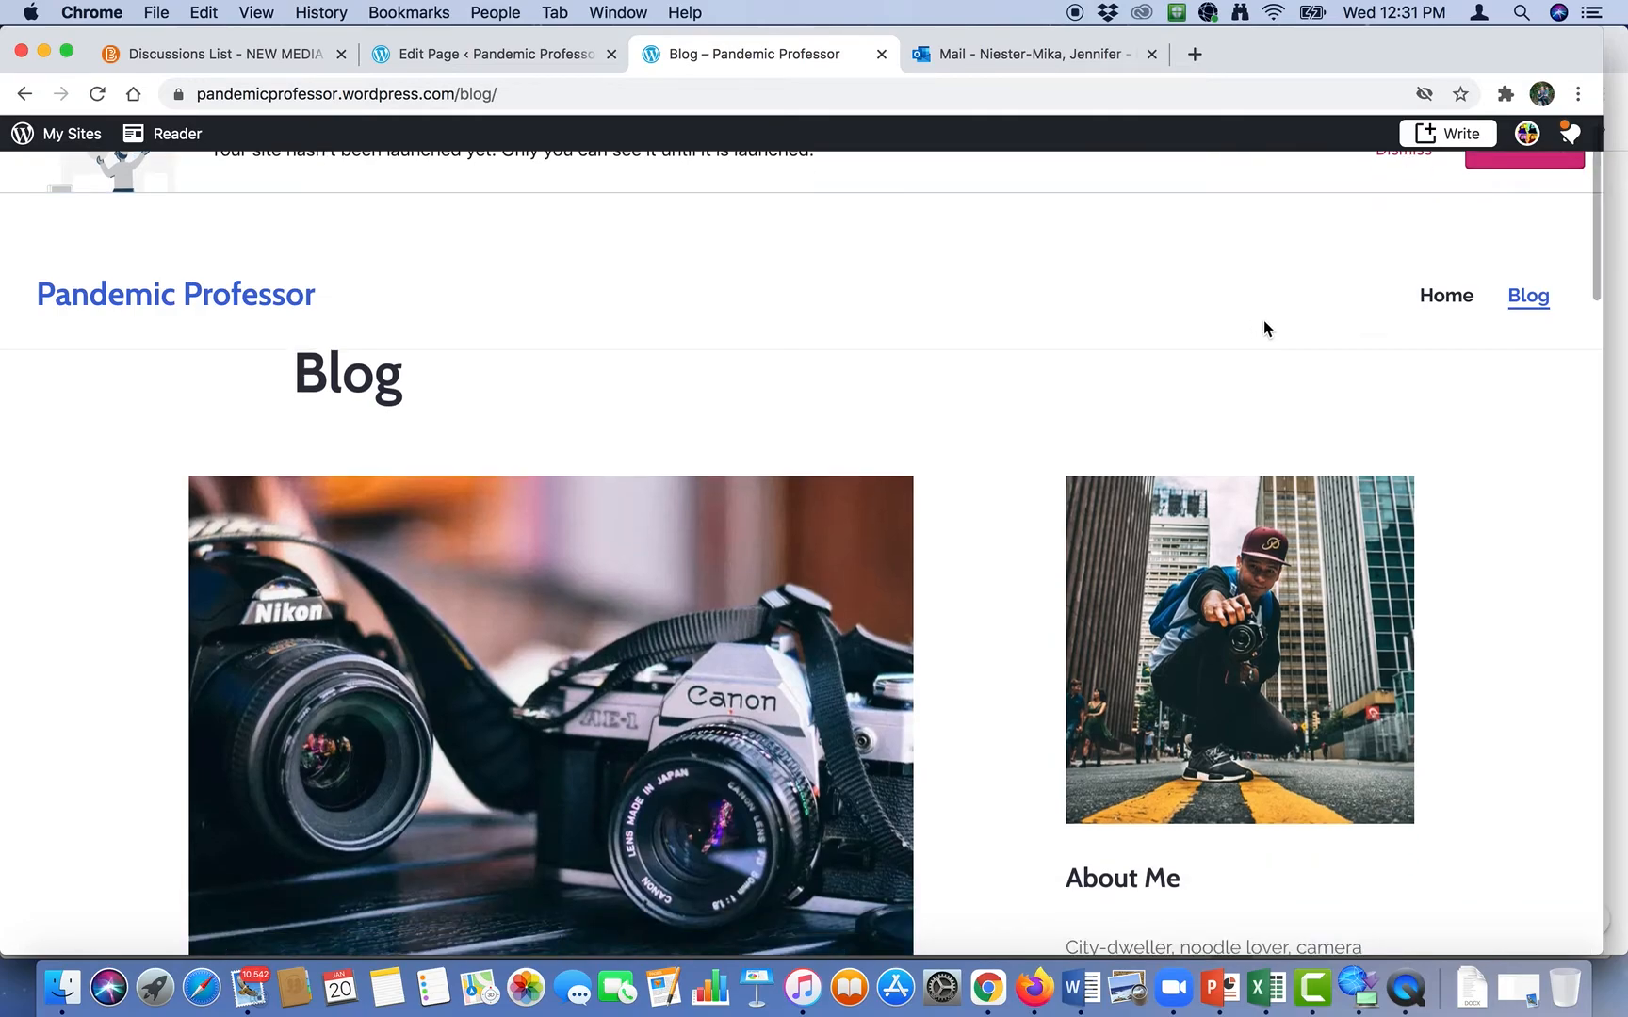
click(1428, 300)
click(1533, 311)
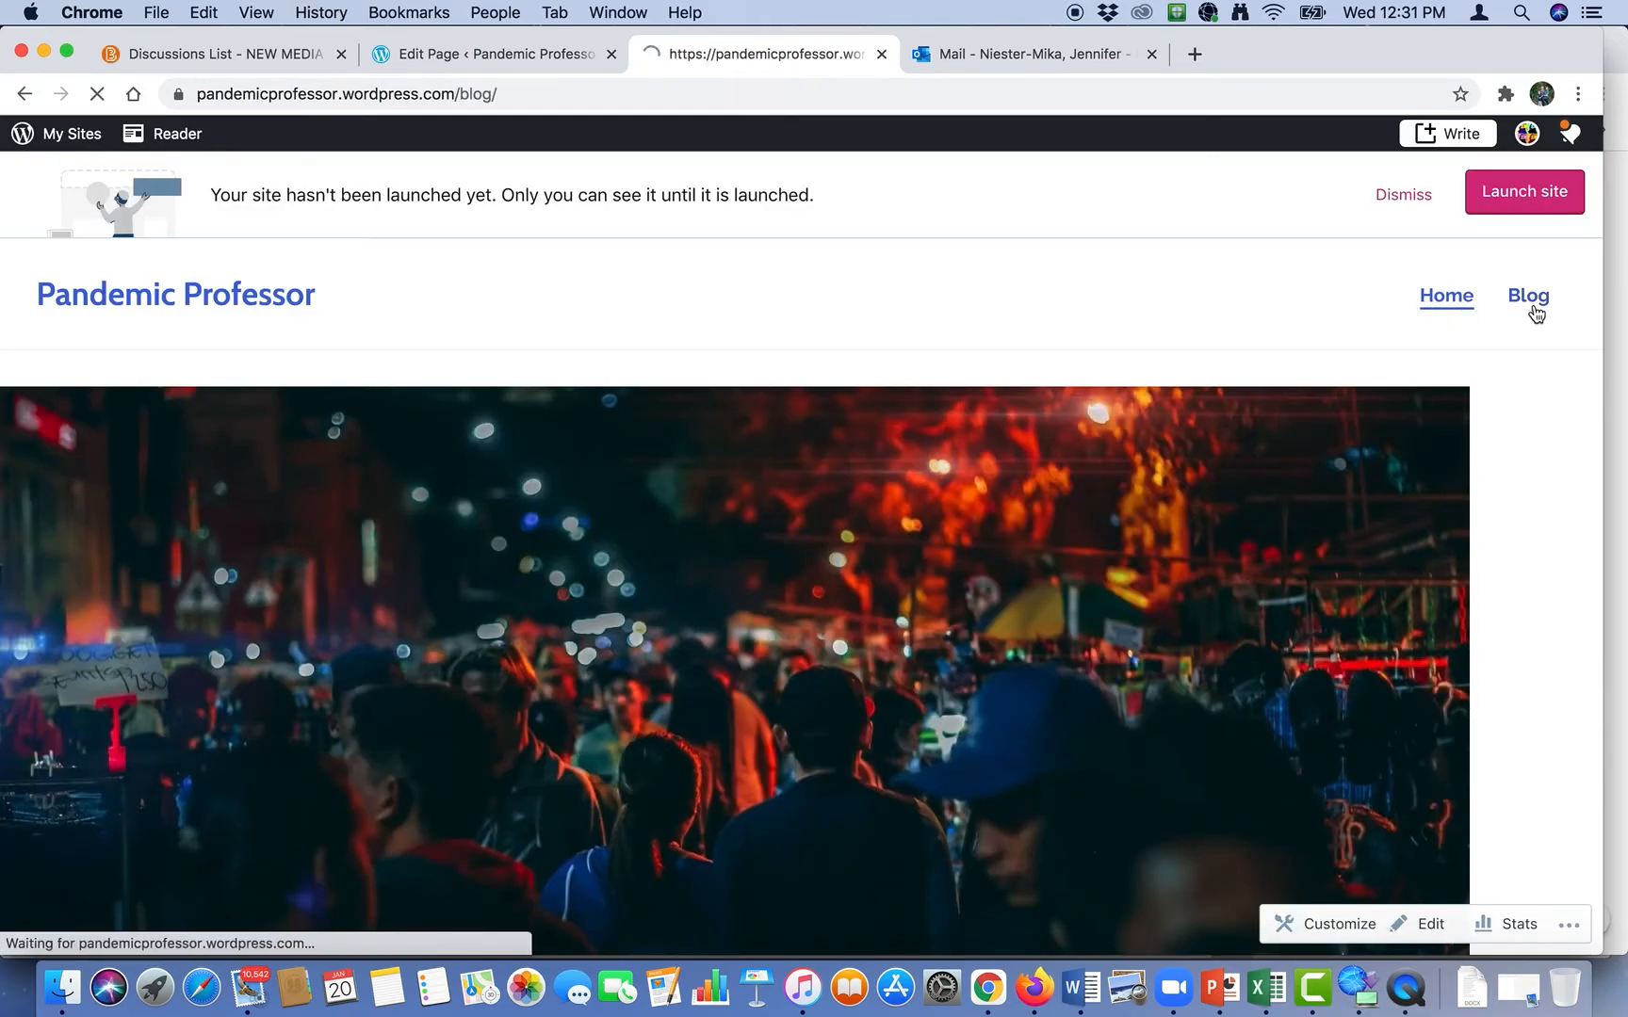
click(1438, 299)
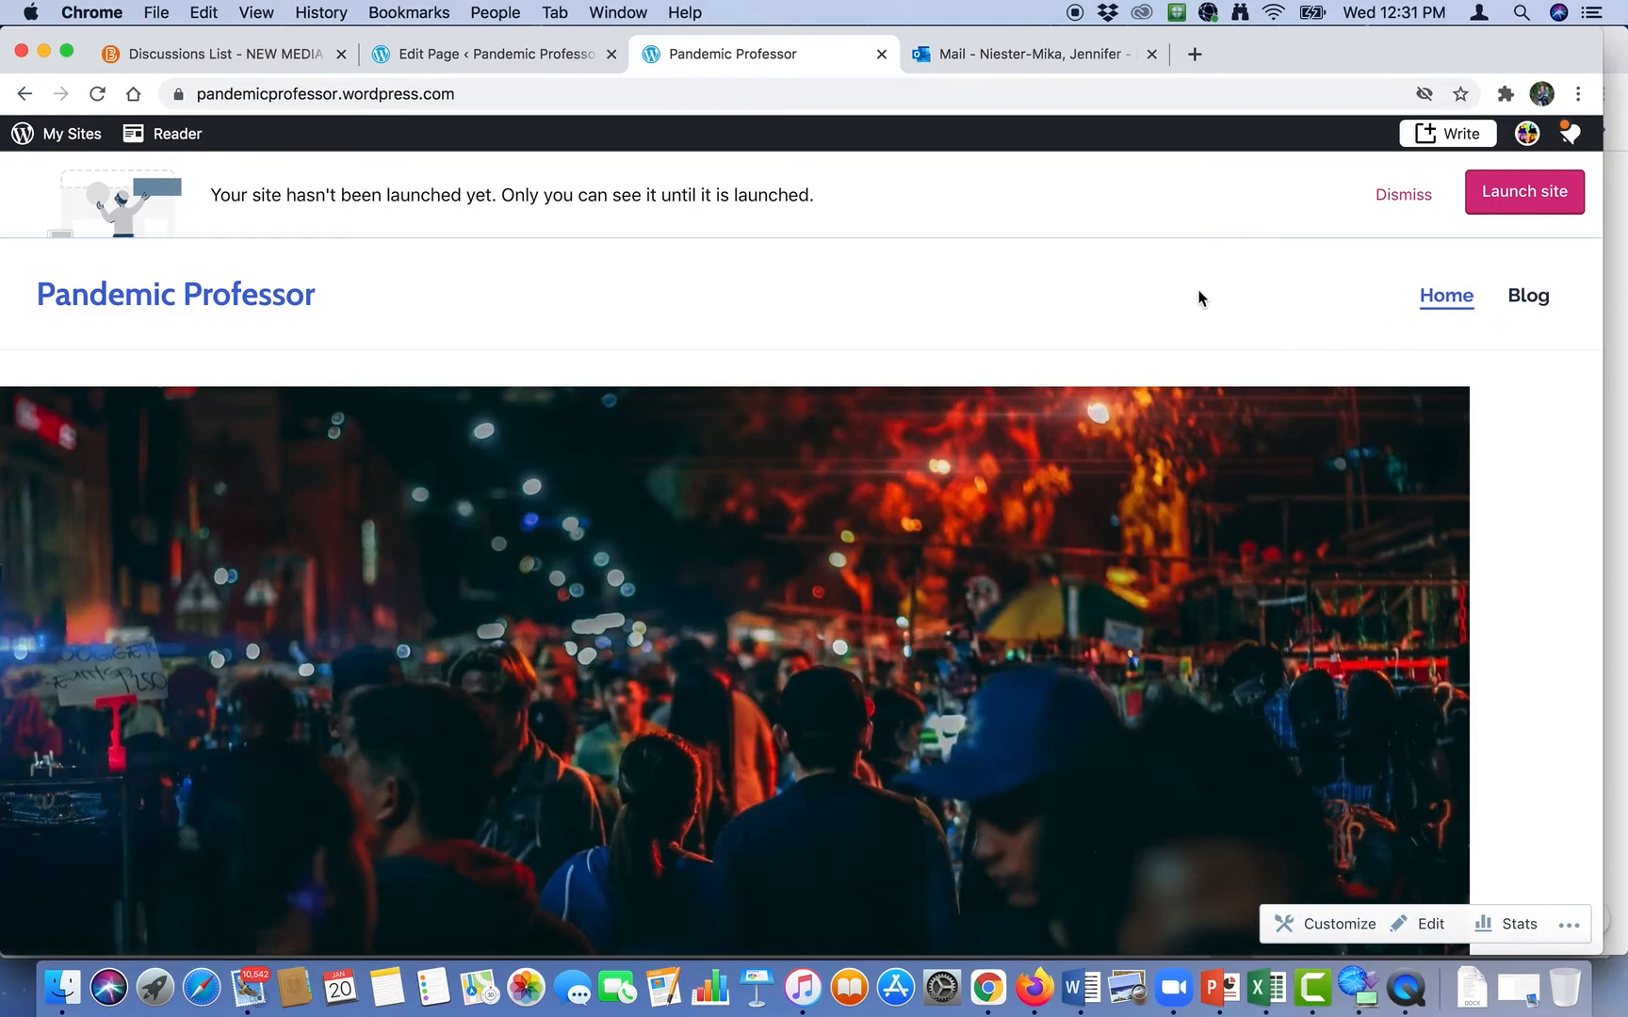
Step: Start launching the site and skip the domain purchase
scroll(1199, 298, down, 2)
scroll(1199, 298, up, 2)
click(1525, 211)
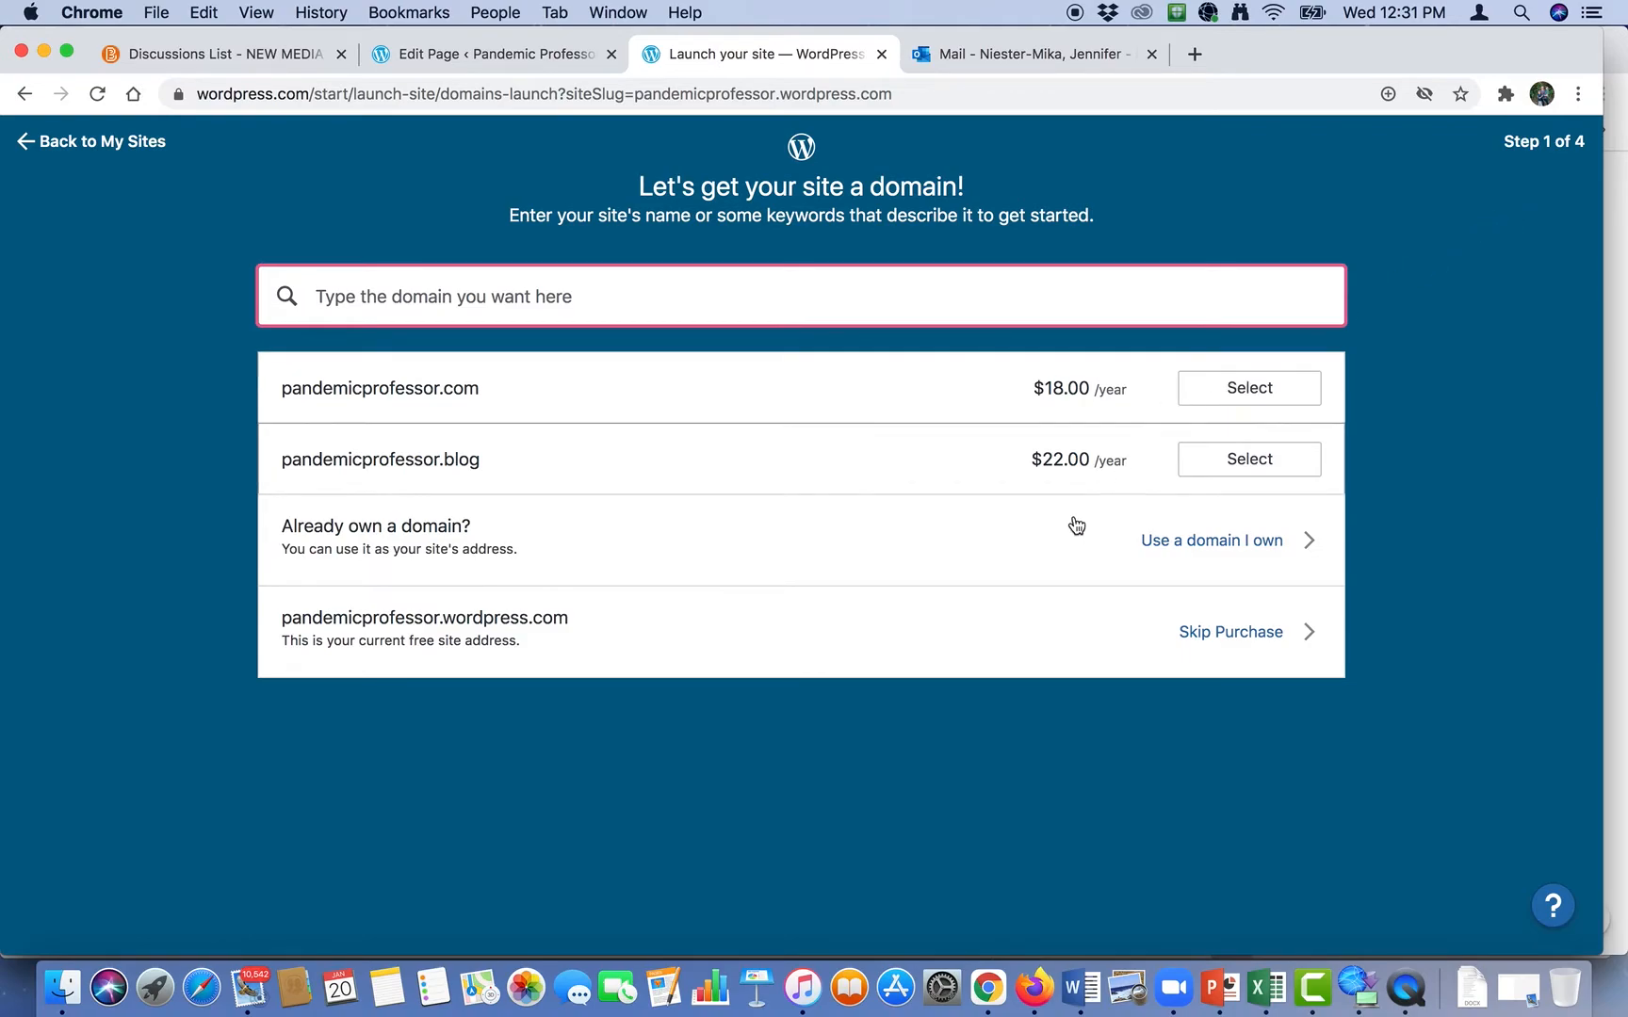
click(1189, 631)
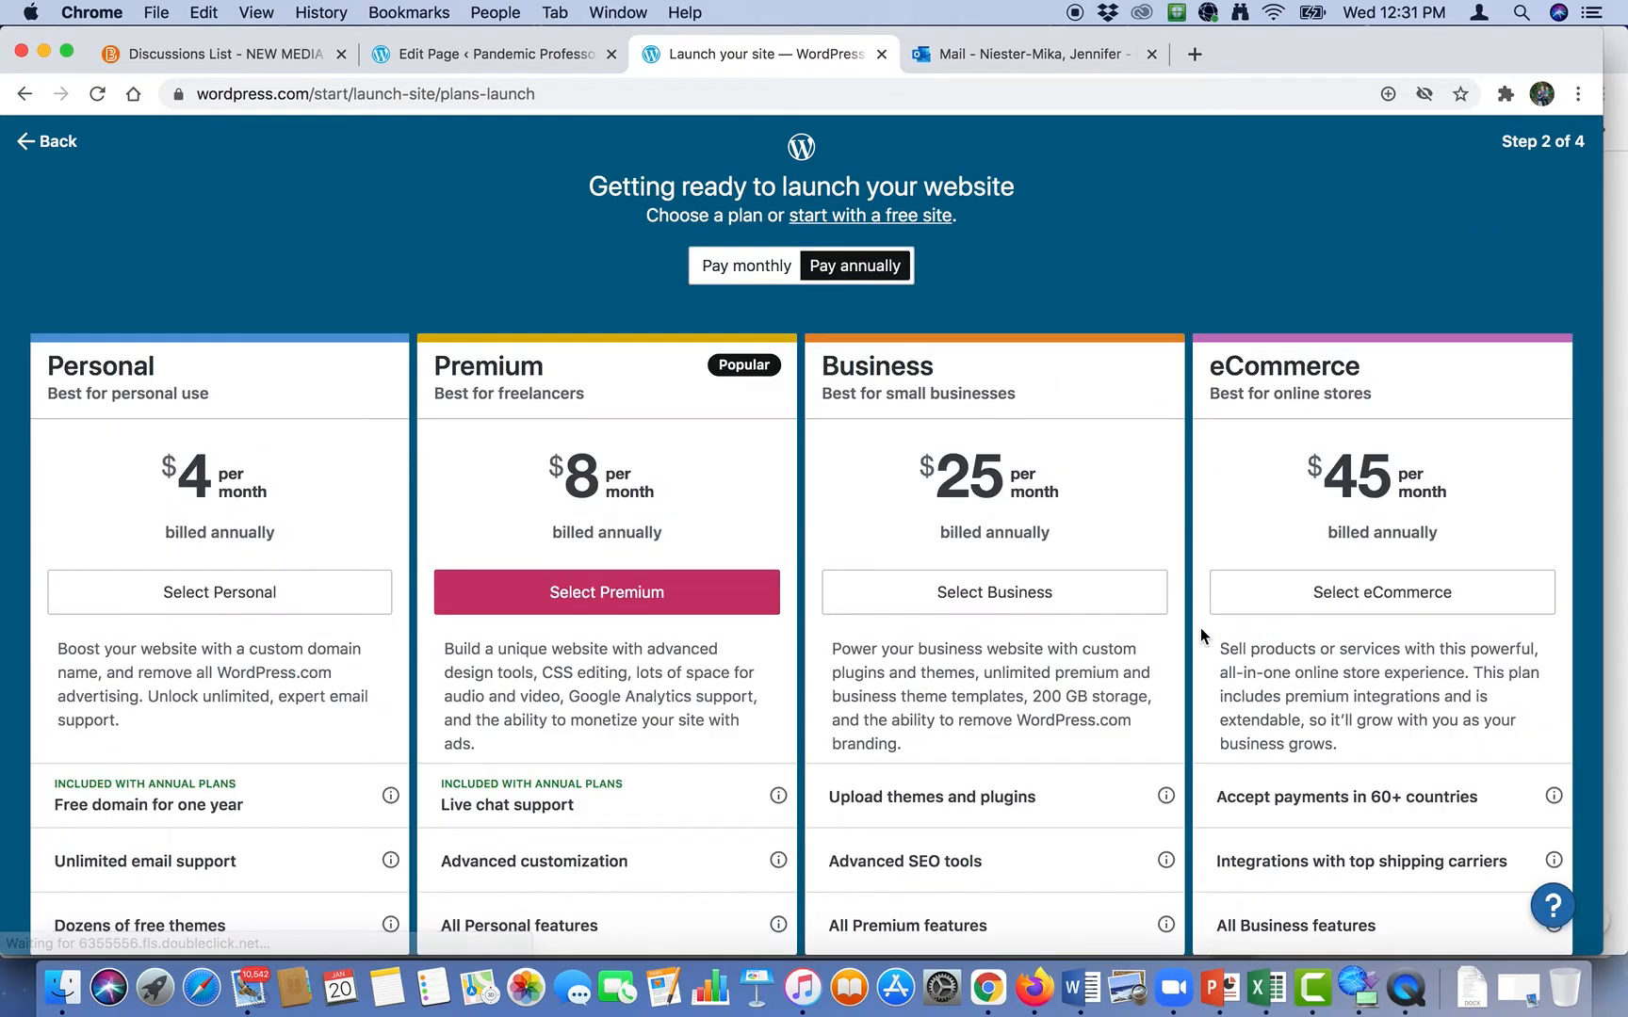
Step: Compare the prices and features of the paid plans under monthly and annual billing
scroll(1279, 266, down, 2)
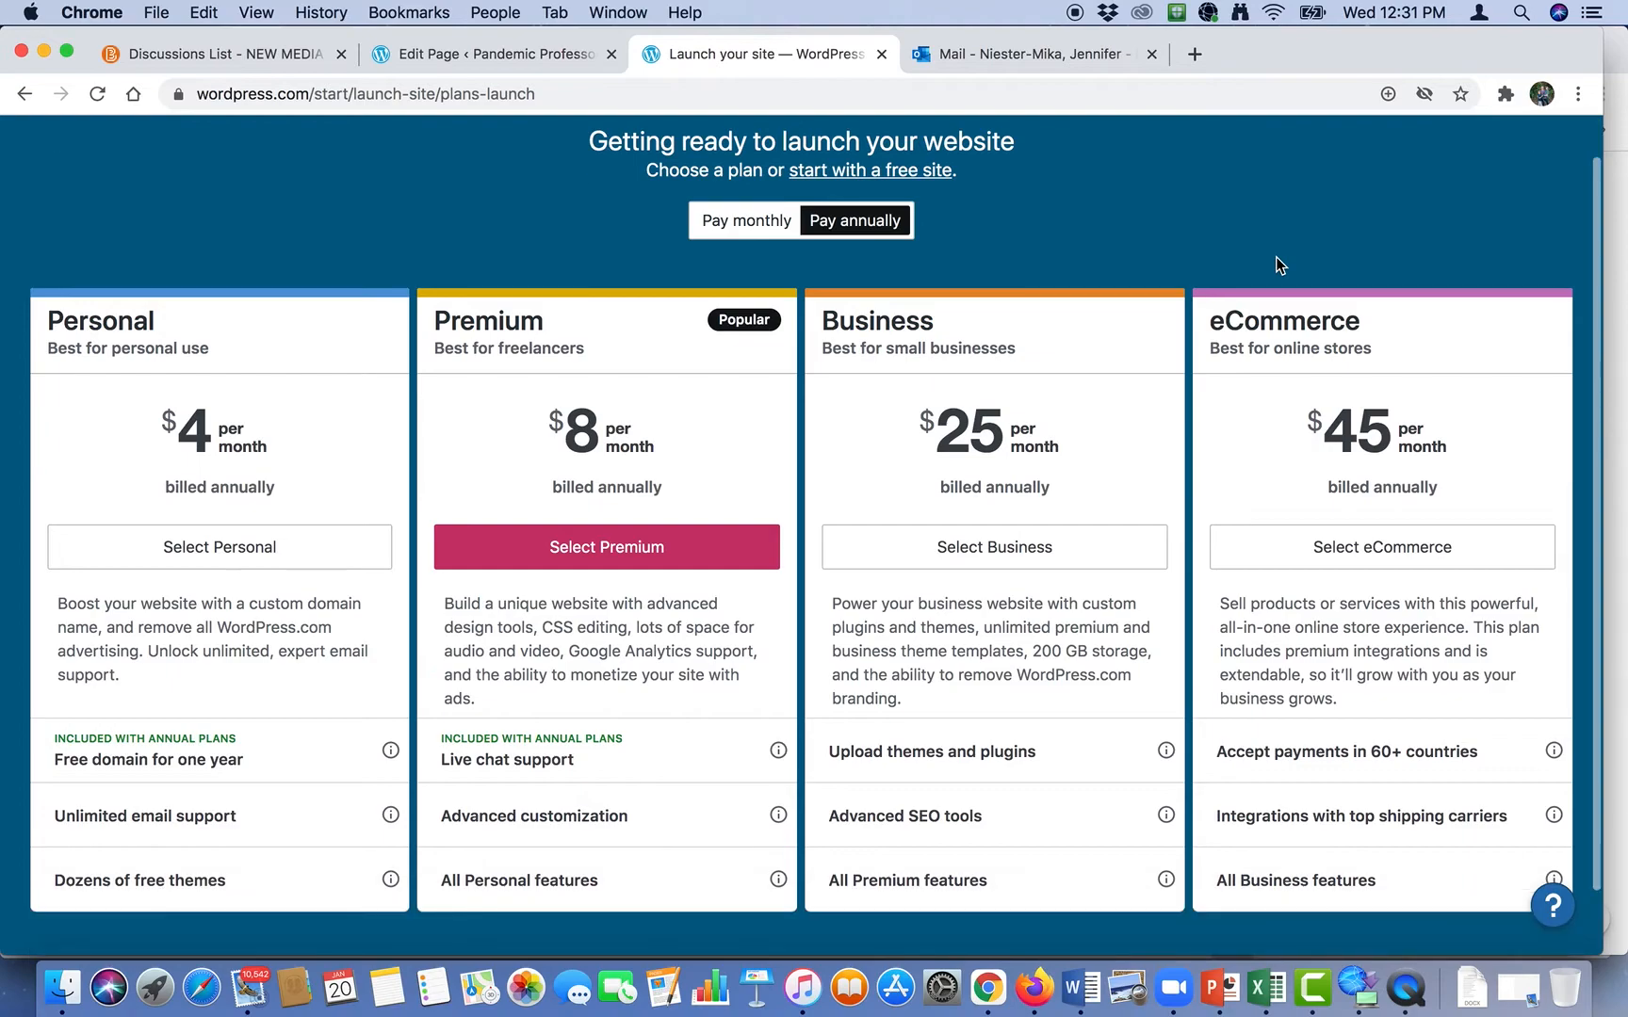
scroll(1277, 256, up, 2)
scroll(1276, 257, down, 3)
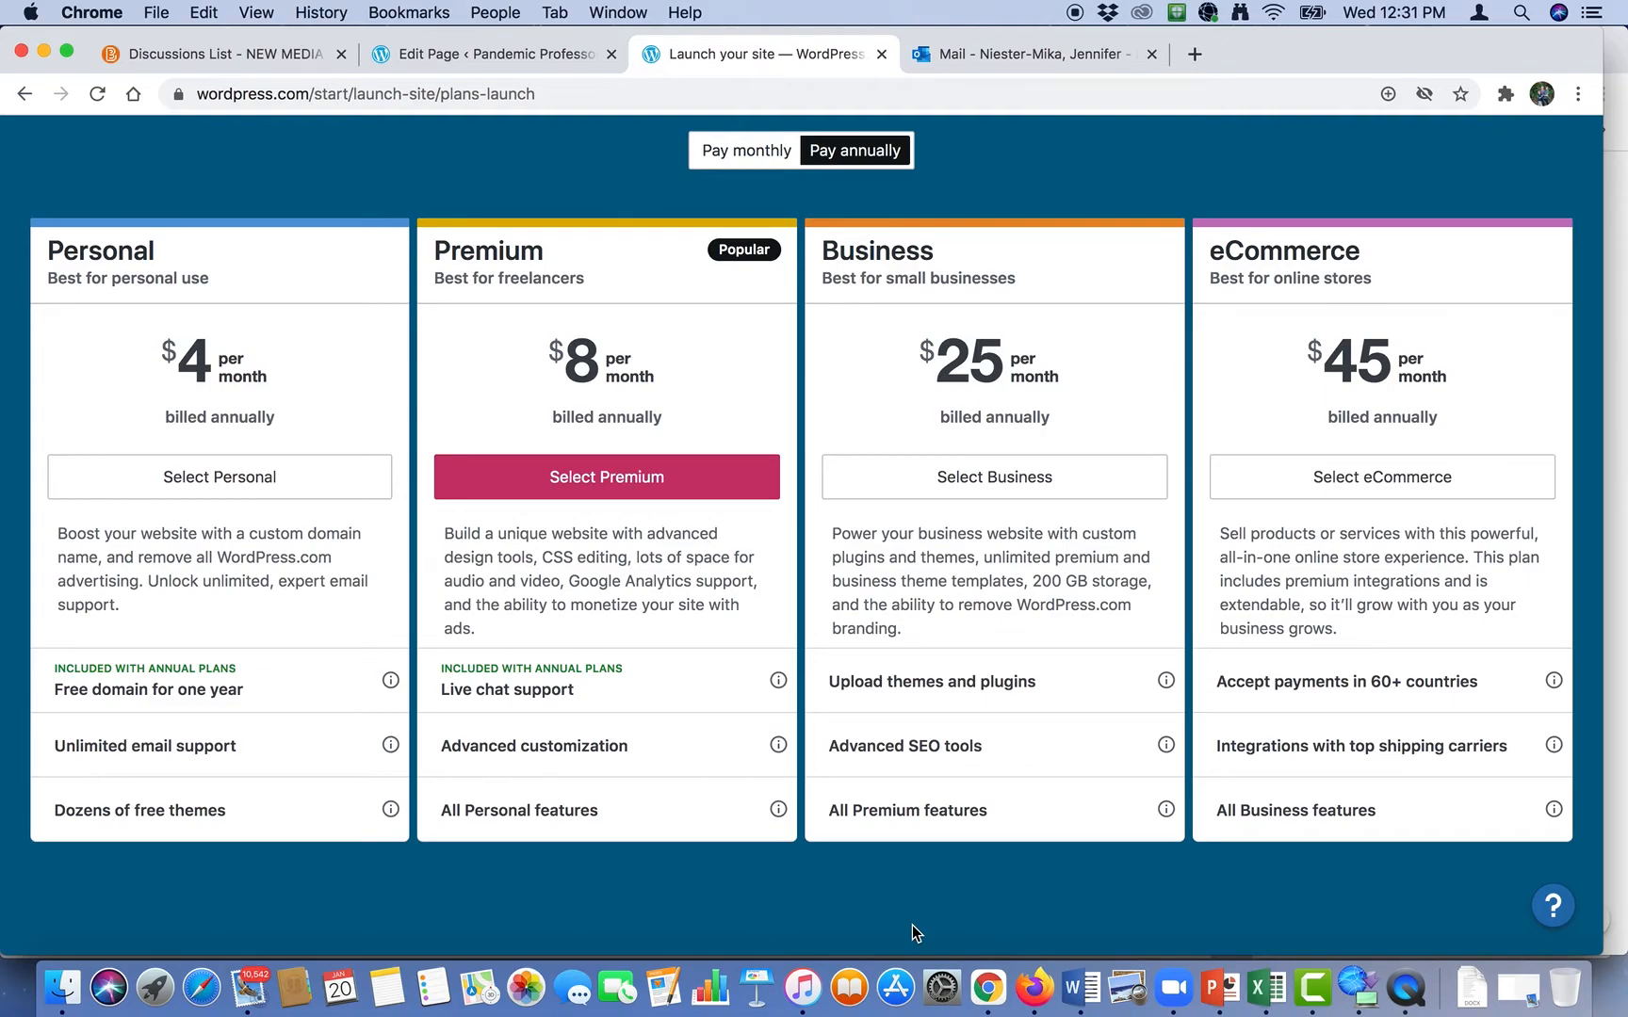
scroll(912, 932, up, 3)
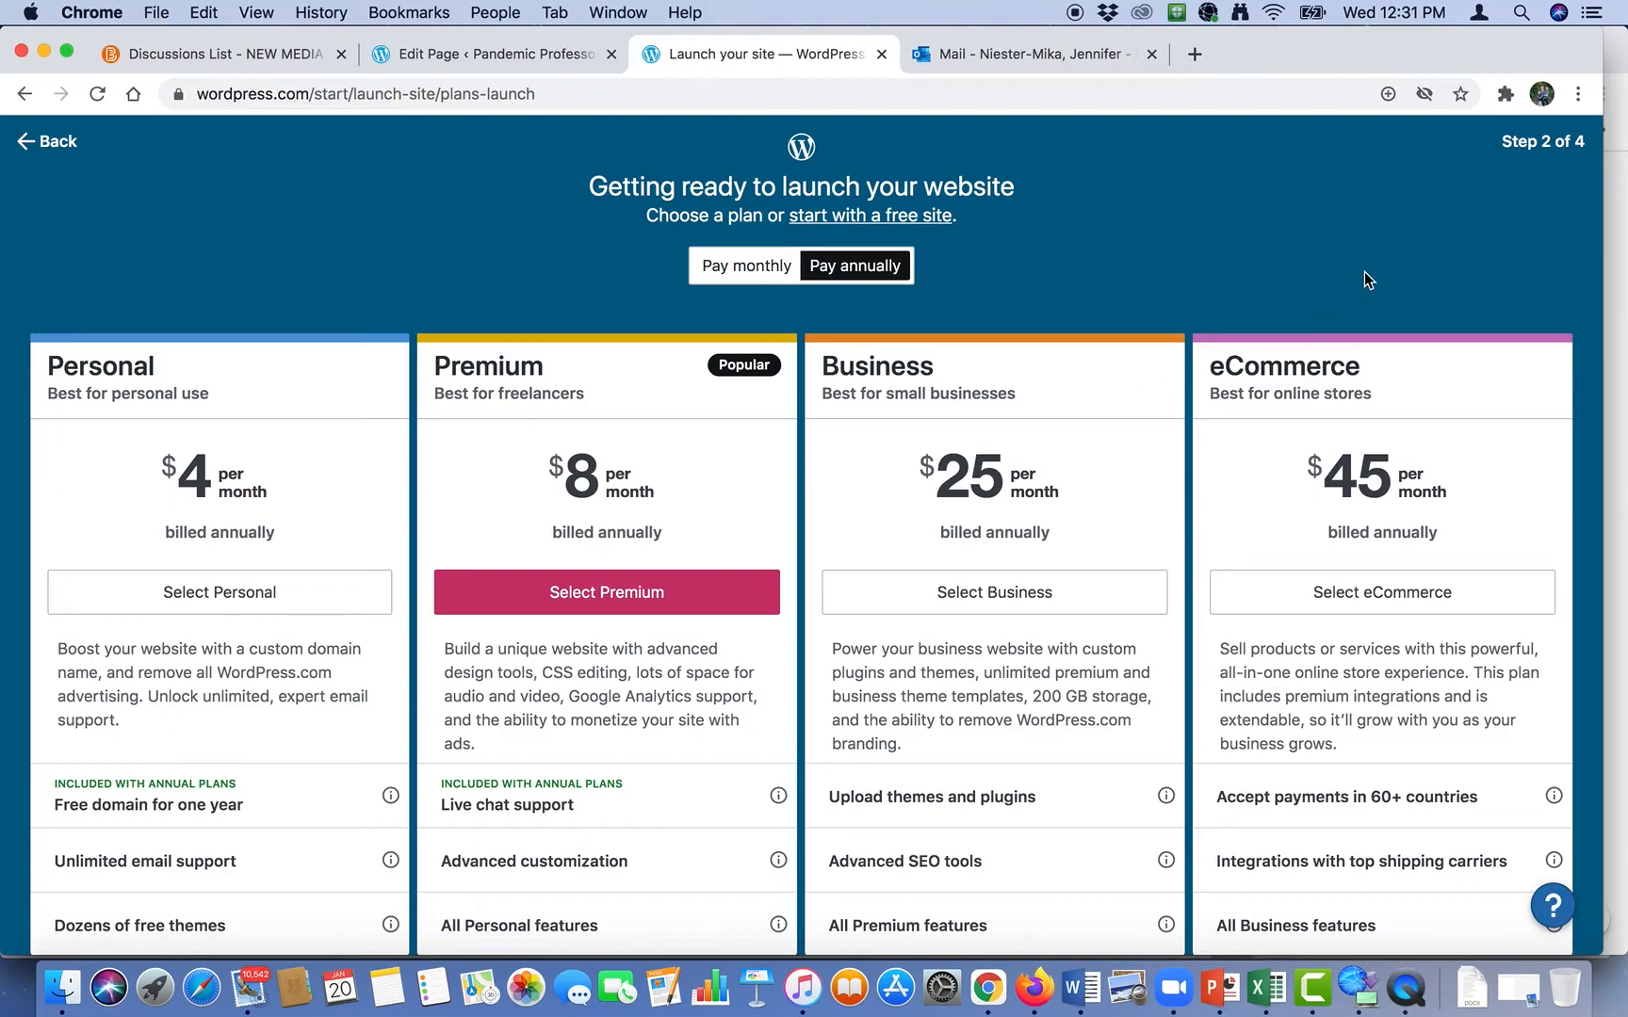
scroll(1337, 452, down, 3)
scroll(1338, 457, up, 1)
scroll(1338, 457, down, 2)
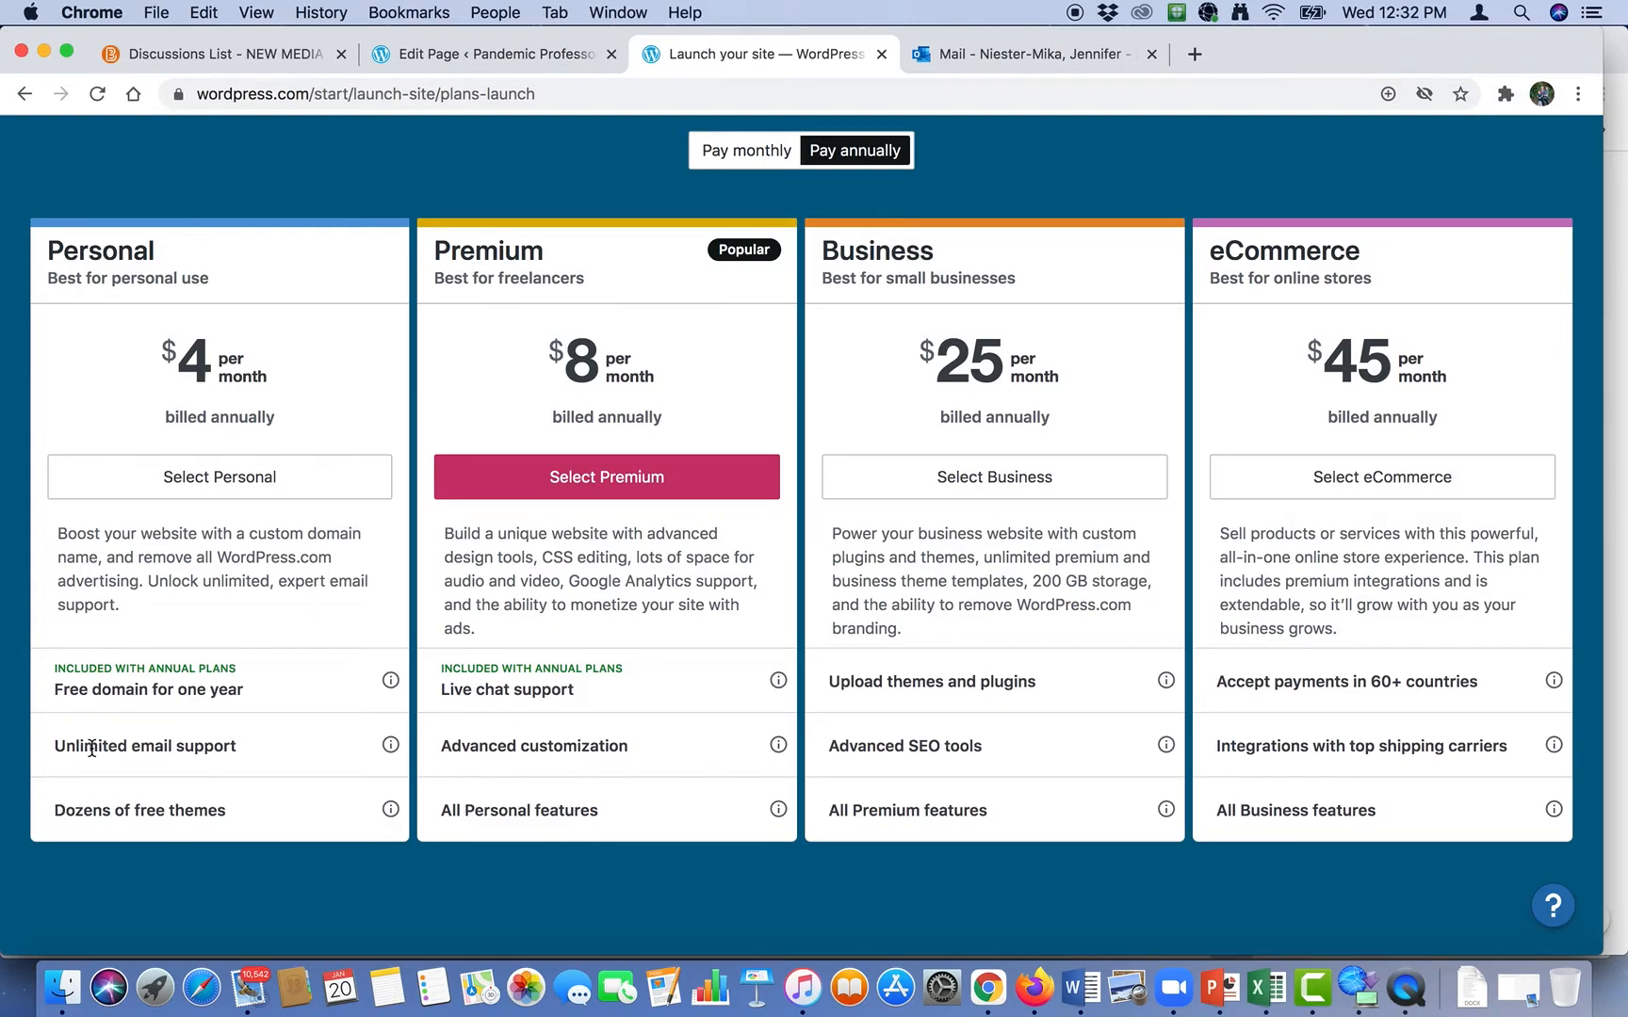
click(716, 152)
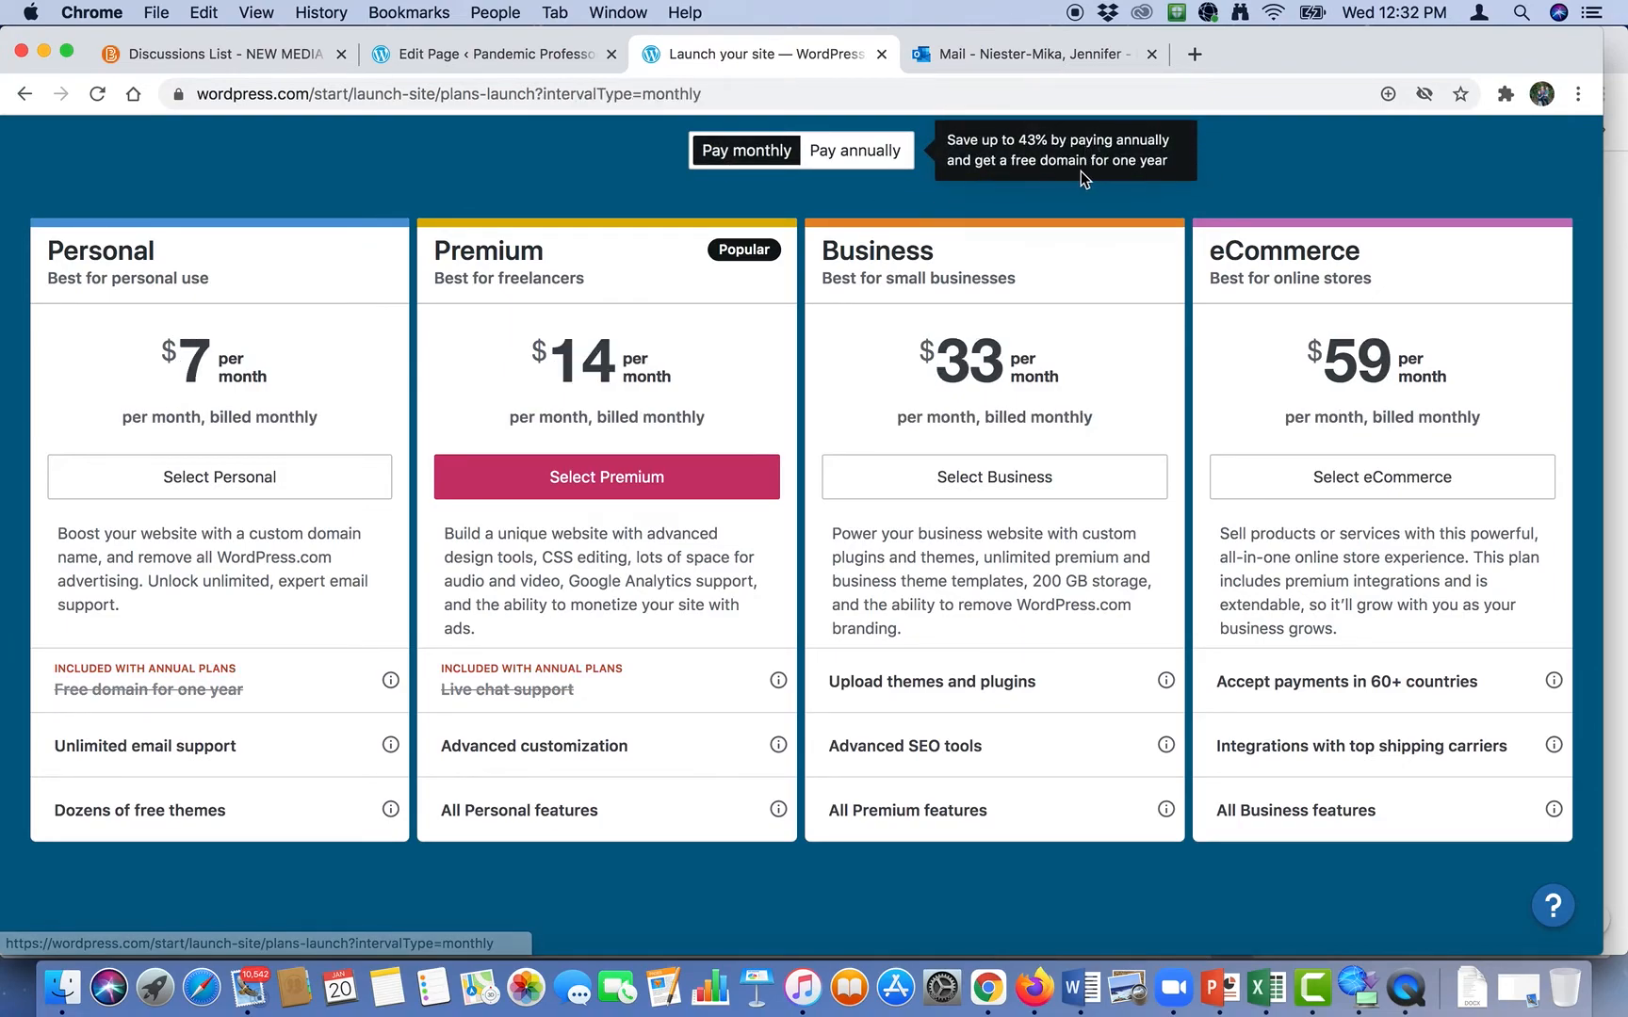
click(859, 153)
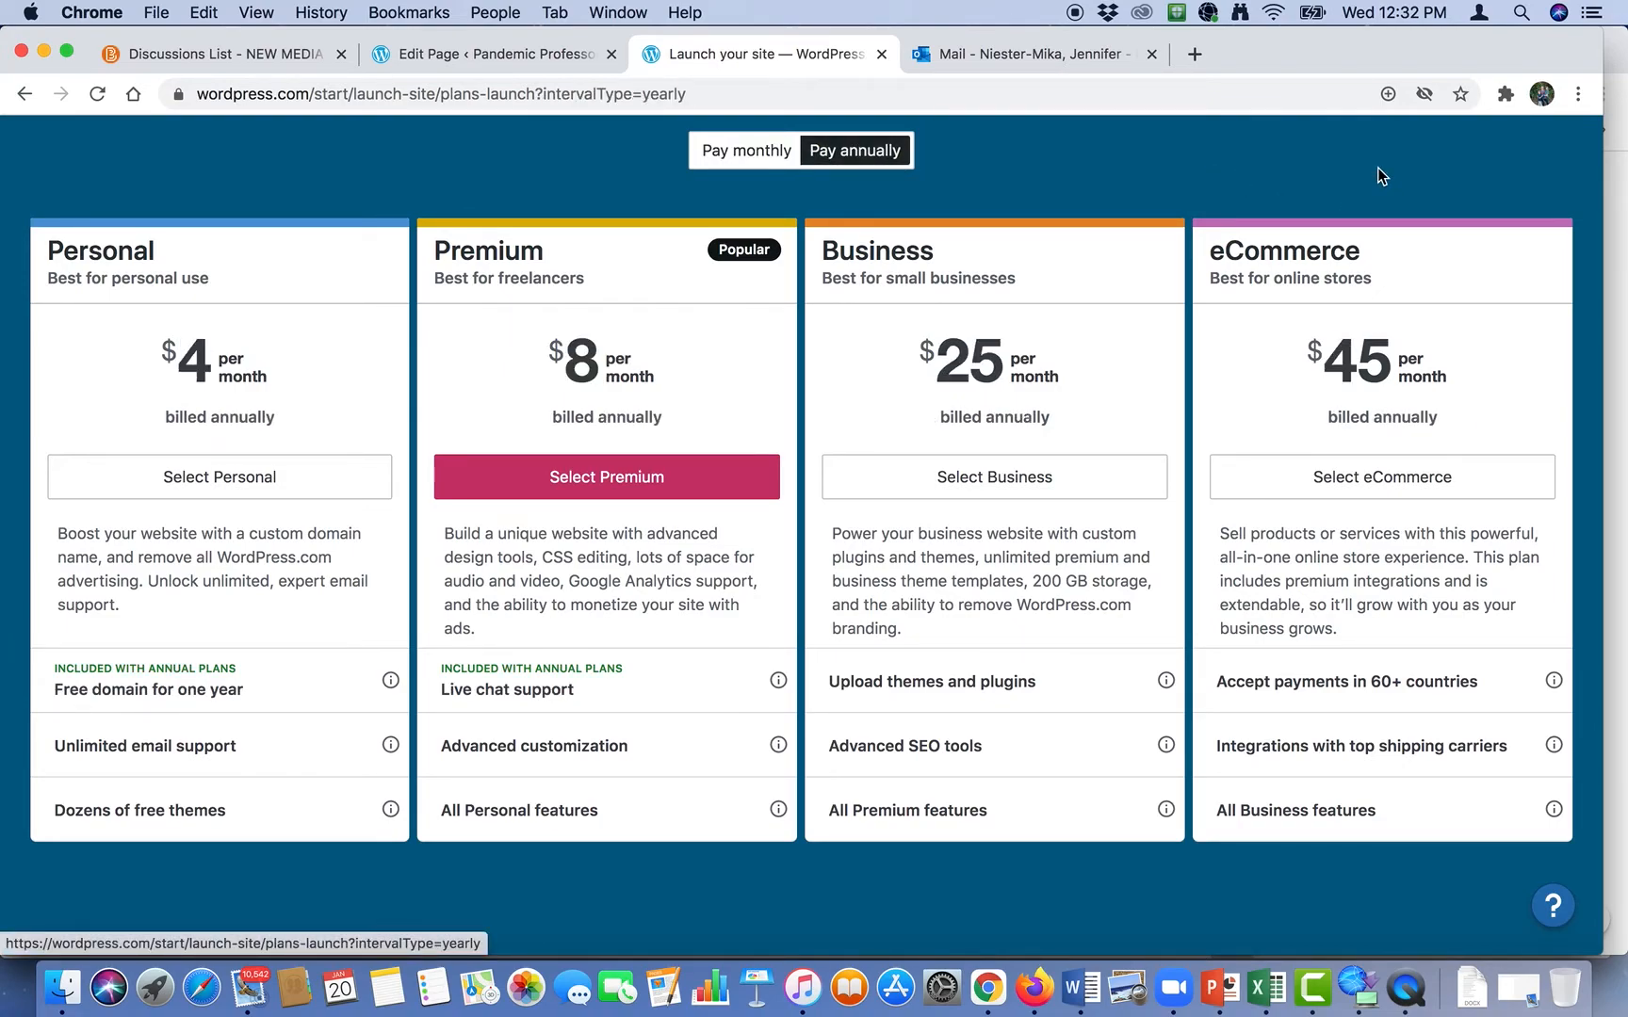
scroll(1379, 174, up, 1)
scroll(1377, 176, down, 1)
scroll(1377, 176, up, 2)
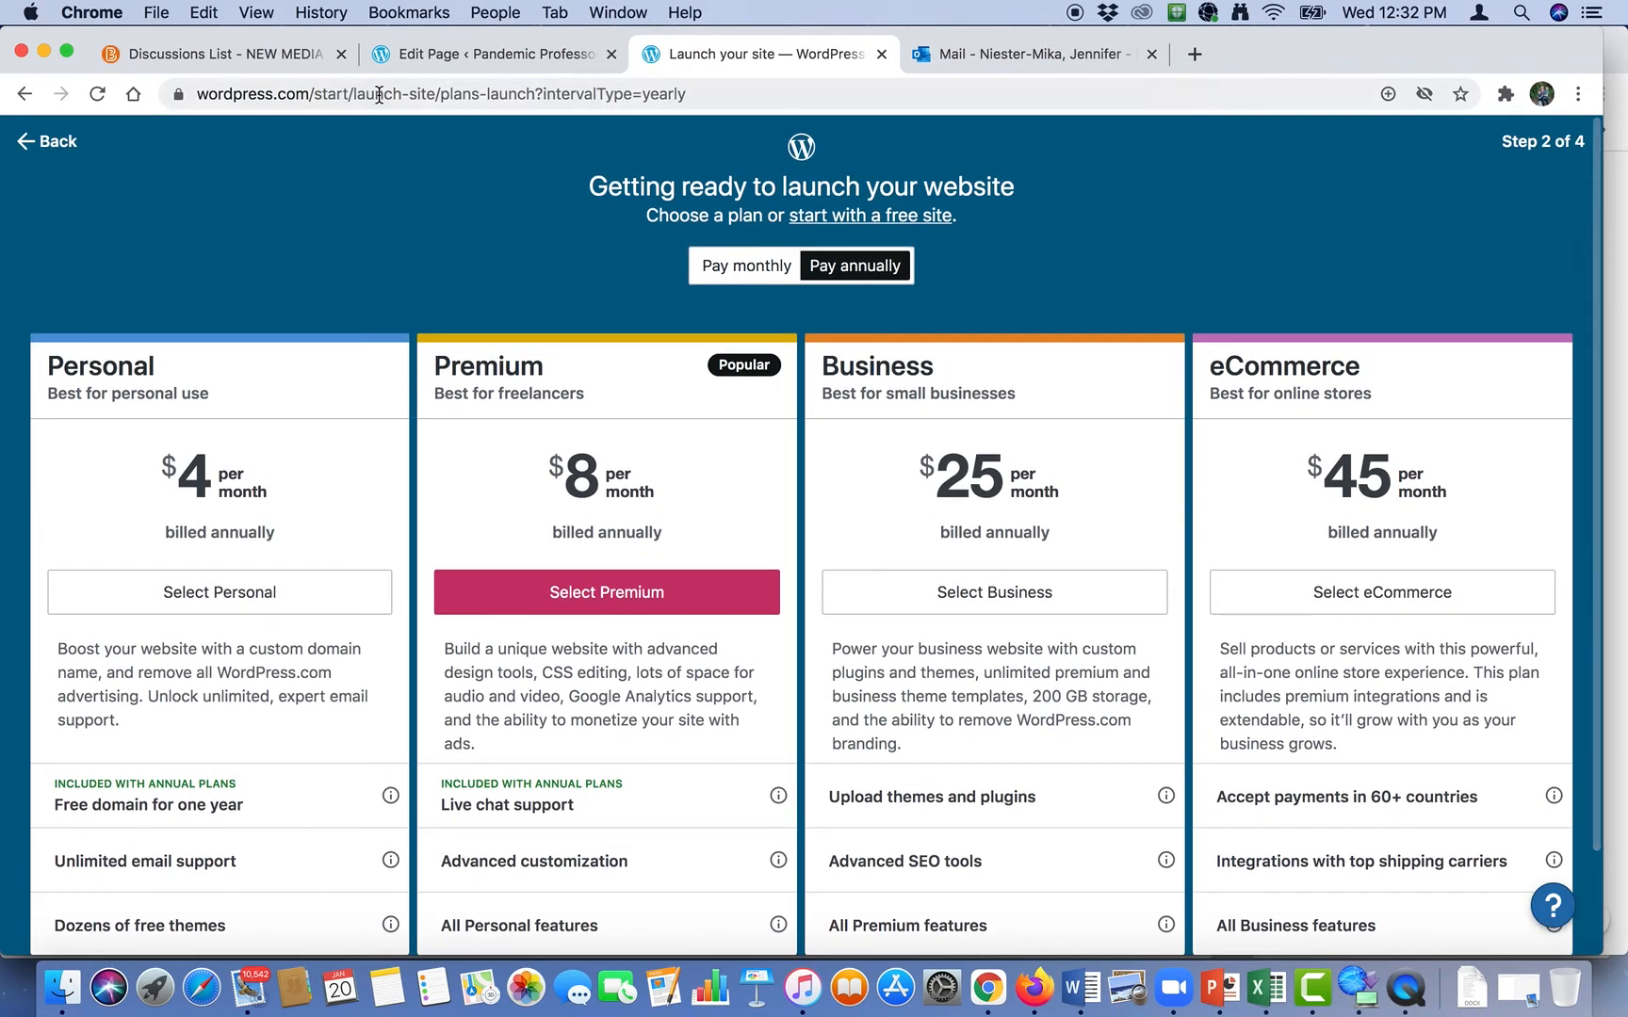
Step: Recheck the domain choices, skip the purchase, and launch as a free site at pandemicprofessor.wordpress.com
click(54, 142)
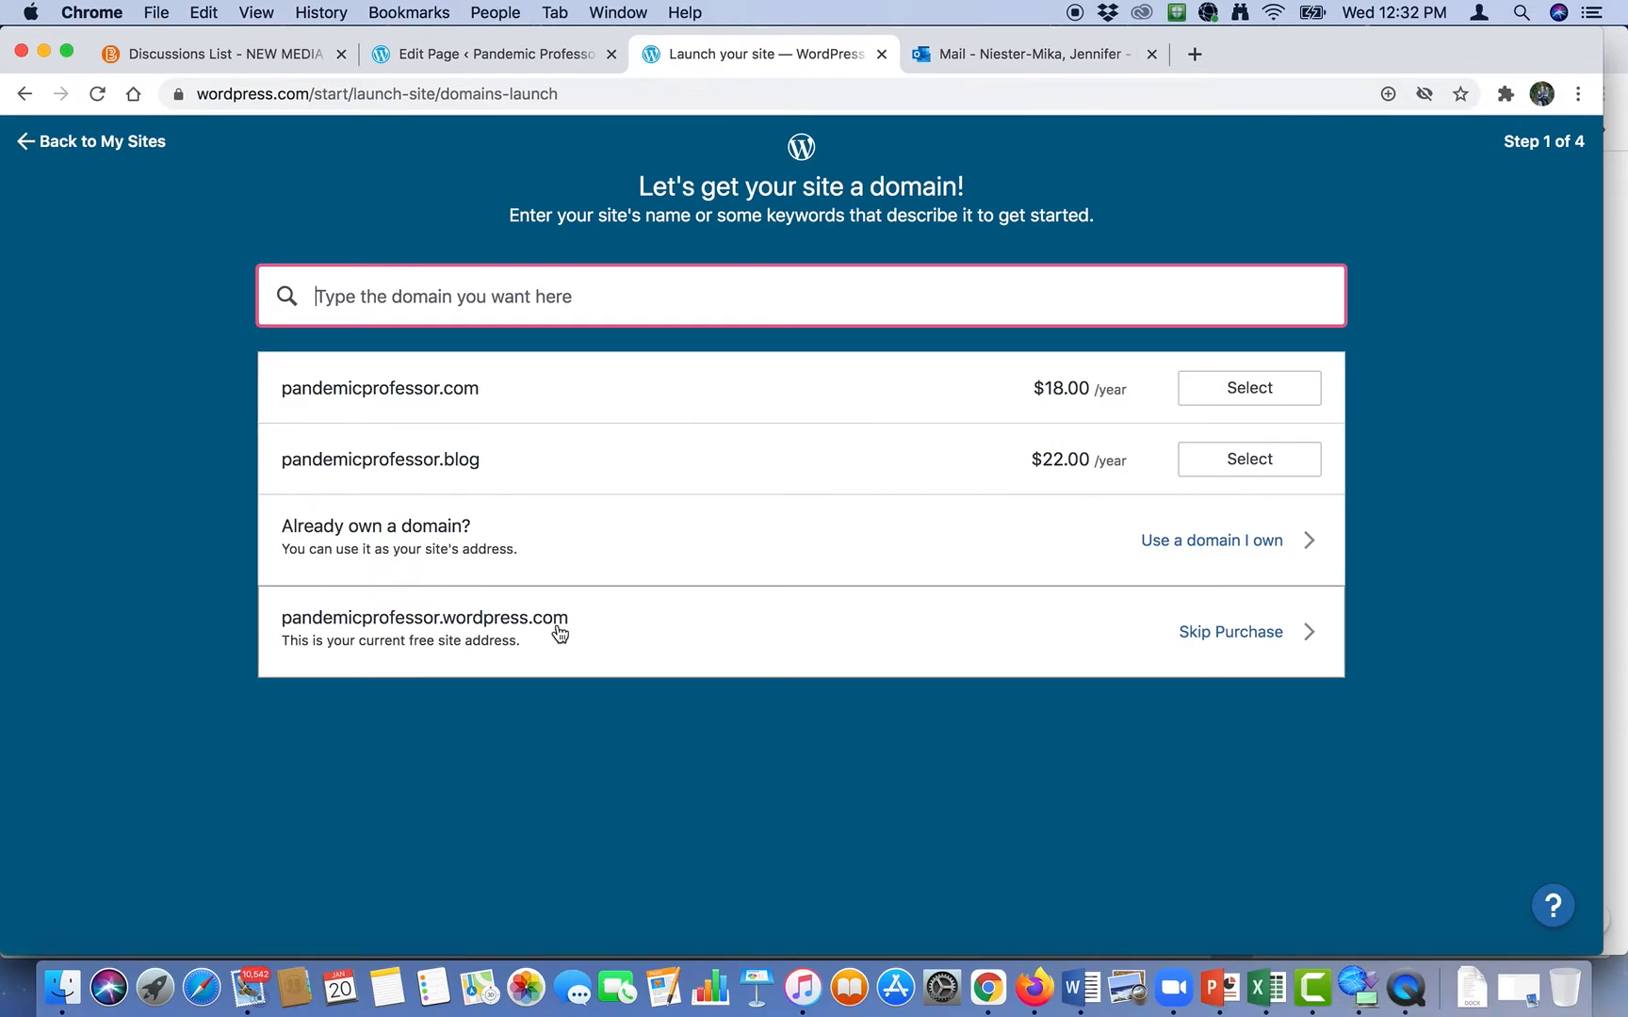
click(1192, 633)
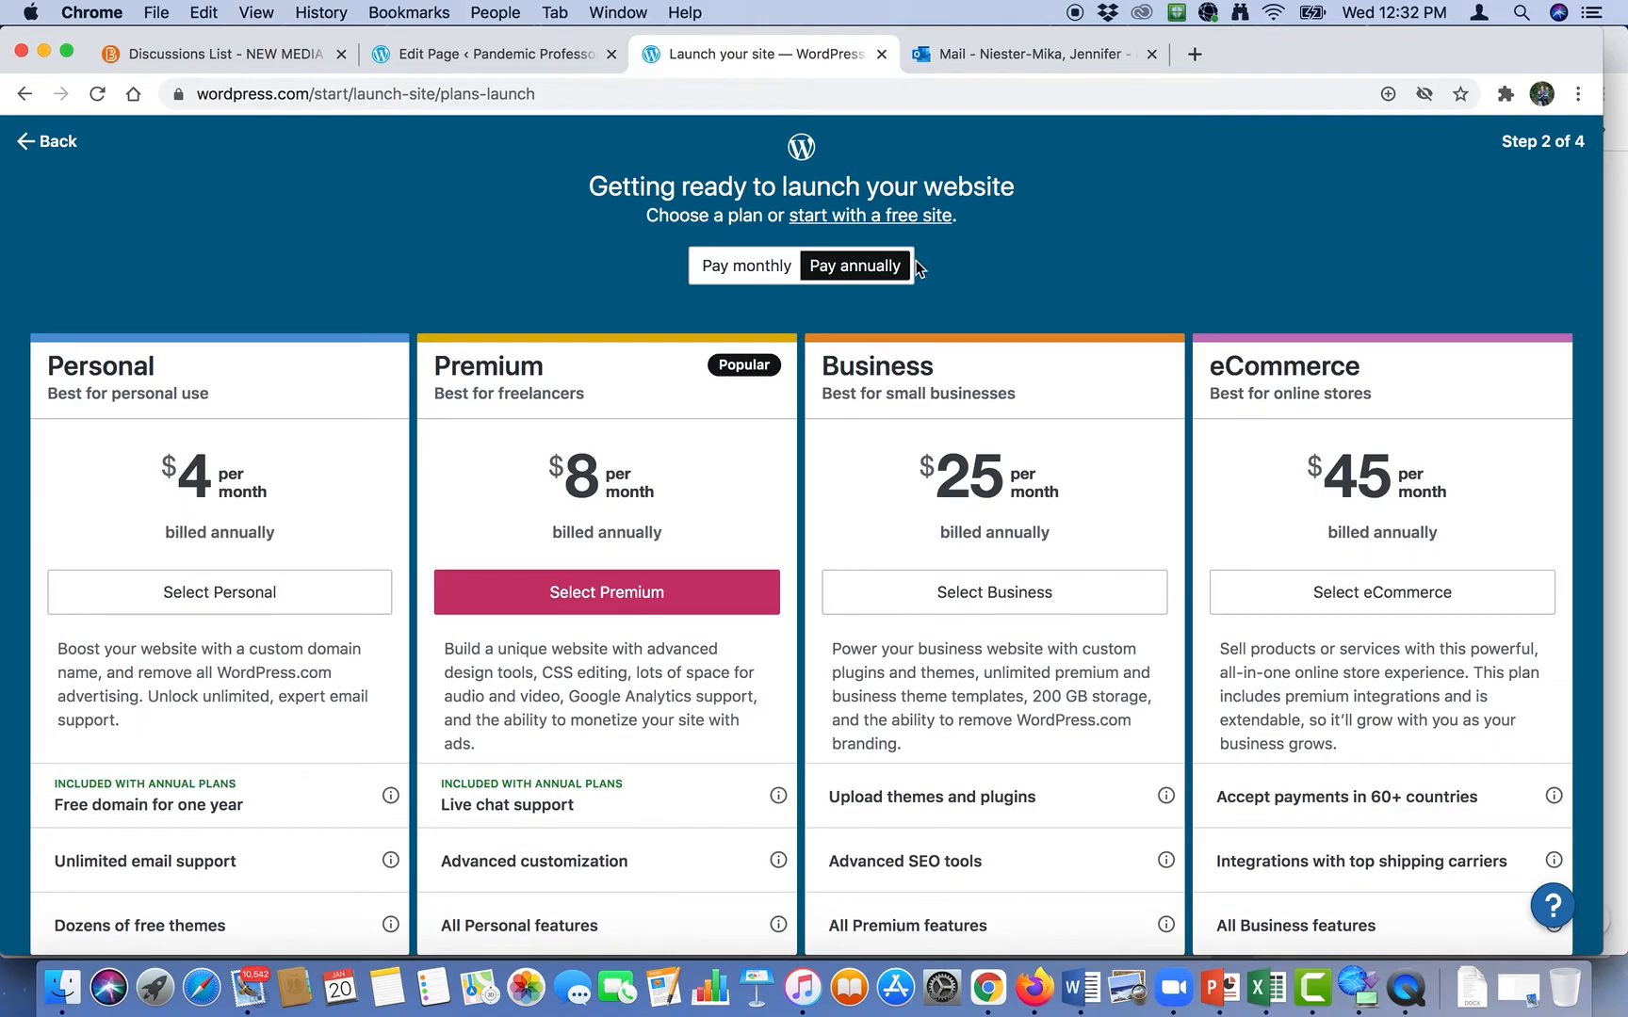
click(843, 217)
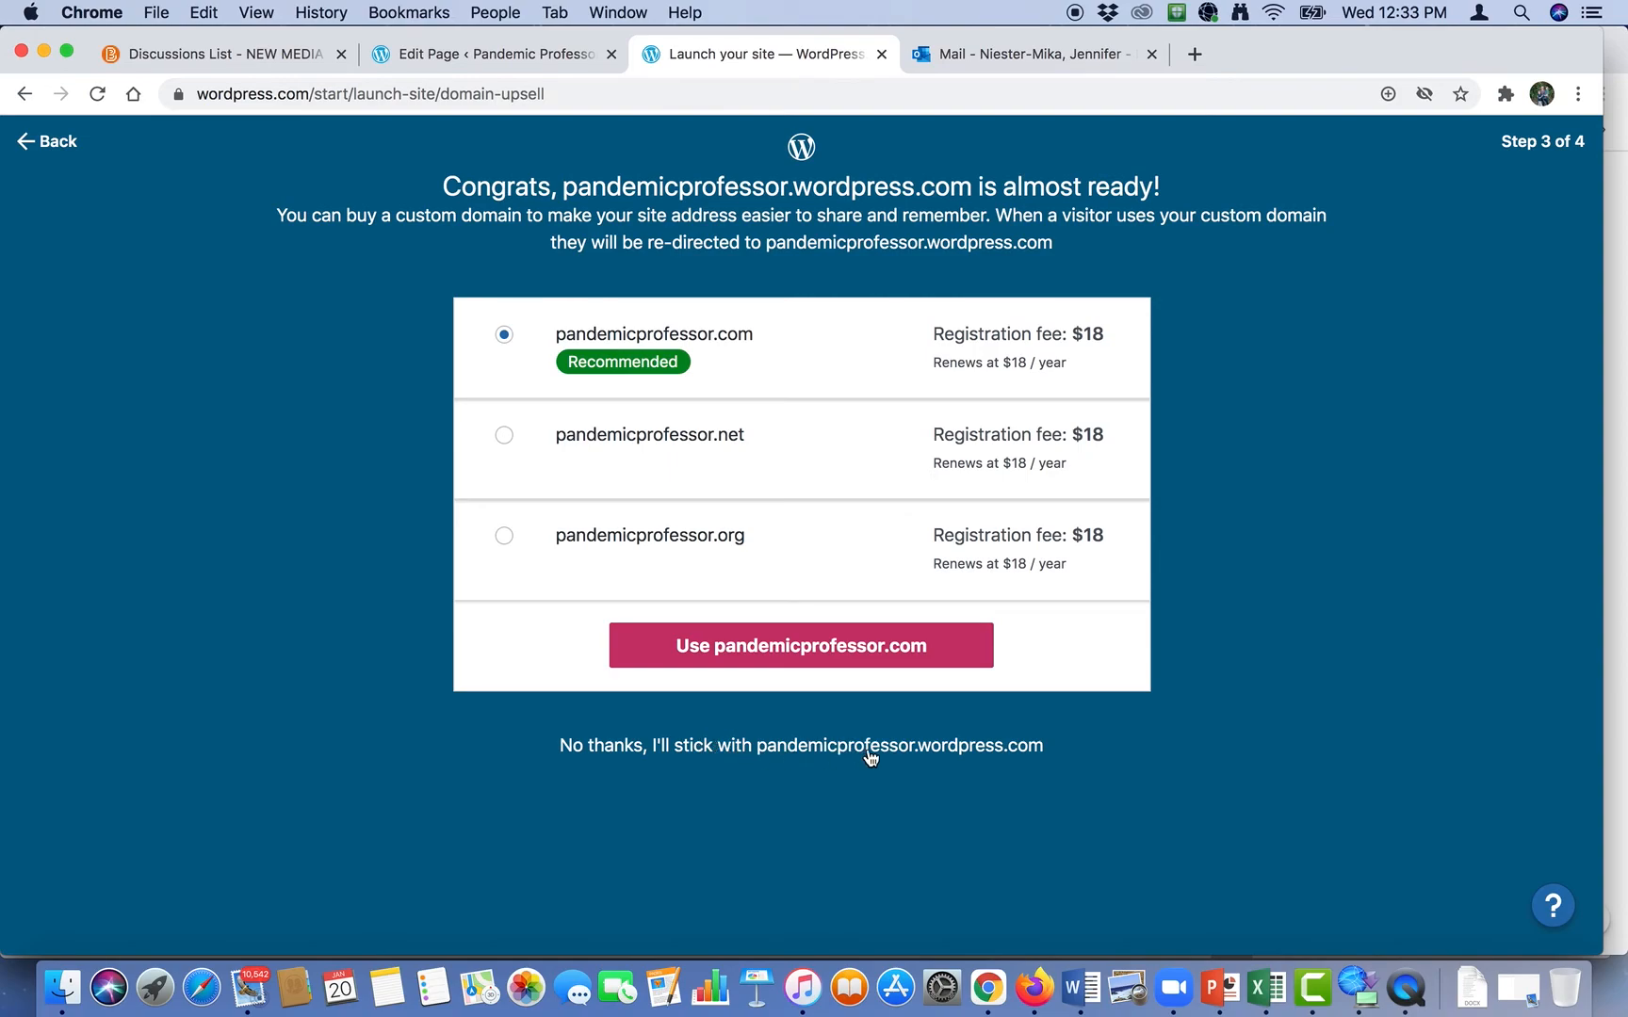
click(952, 752)
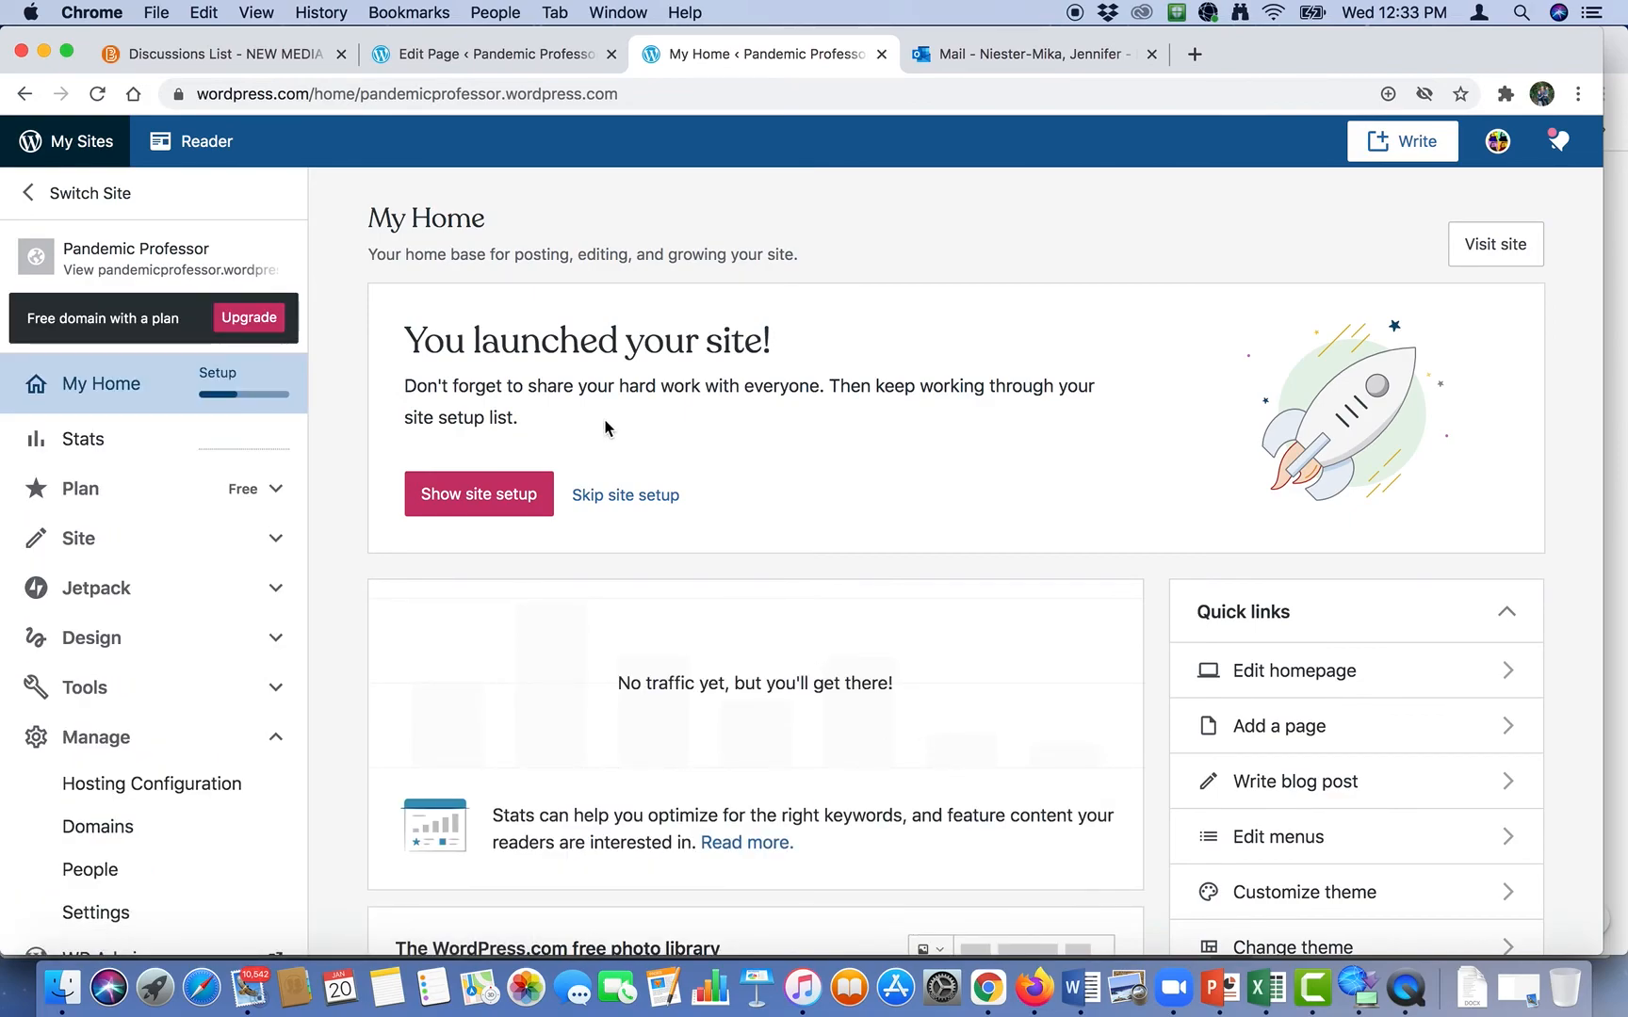
Step: Open the list of all the account's sites for switching to another one
click(83, 196)
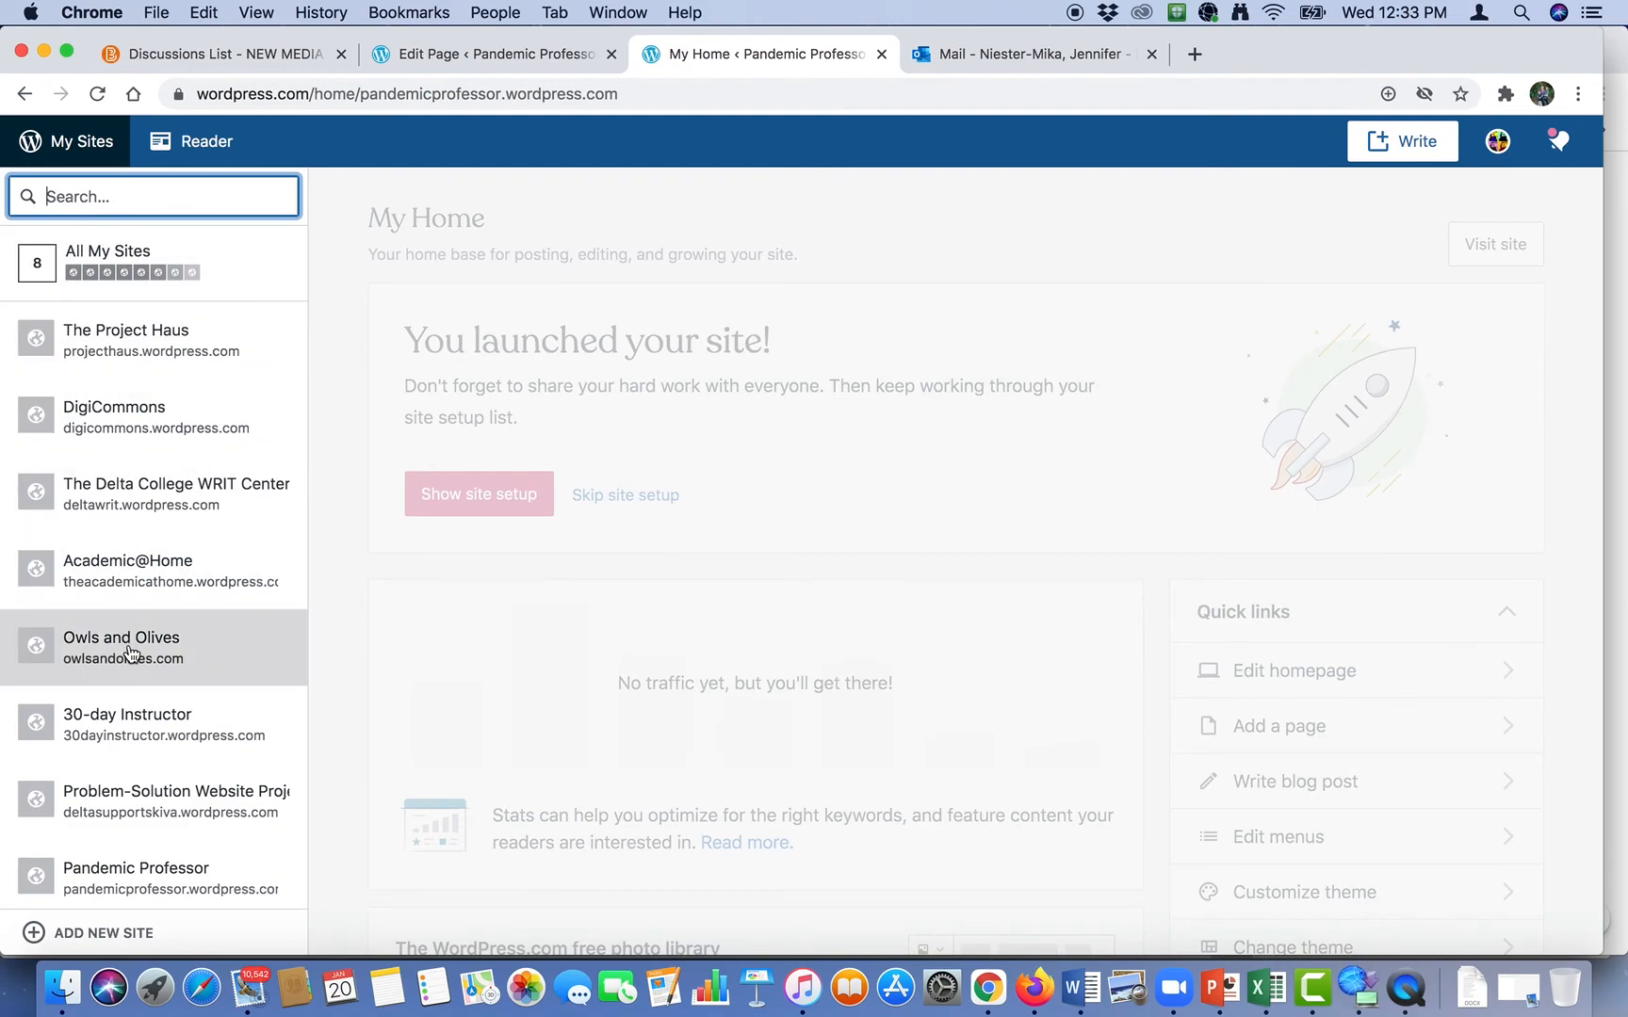